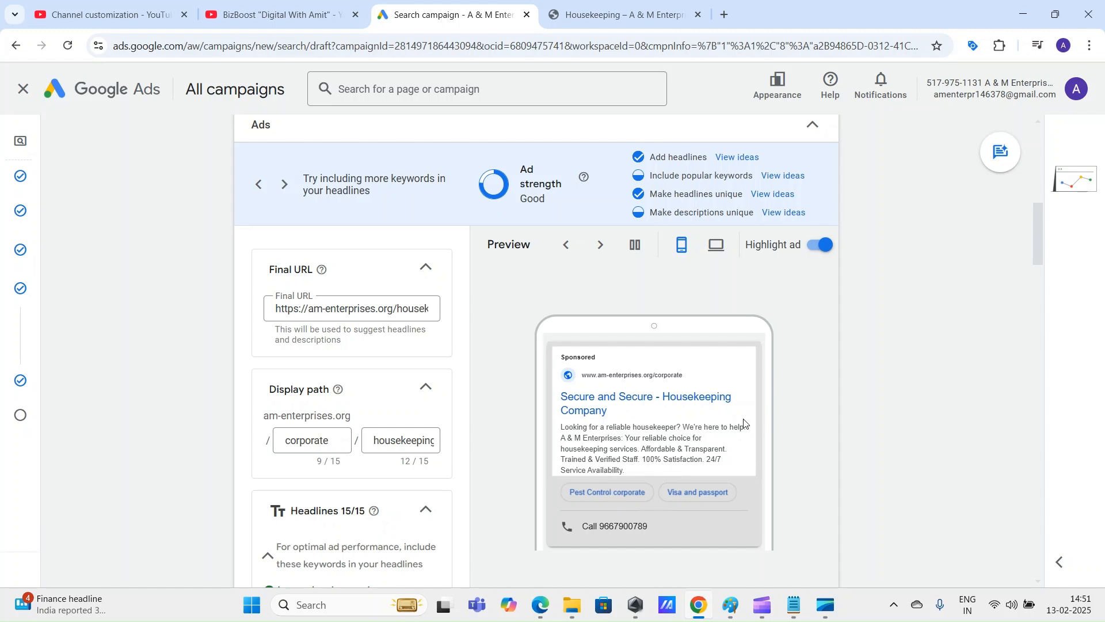
# Review the ad's preview, headlines and additional asset types through to the end of the ad form
pyautogui.scroll(-1, 605, 437)
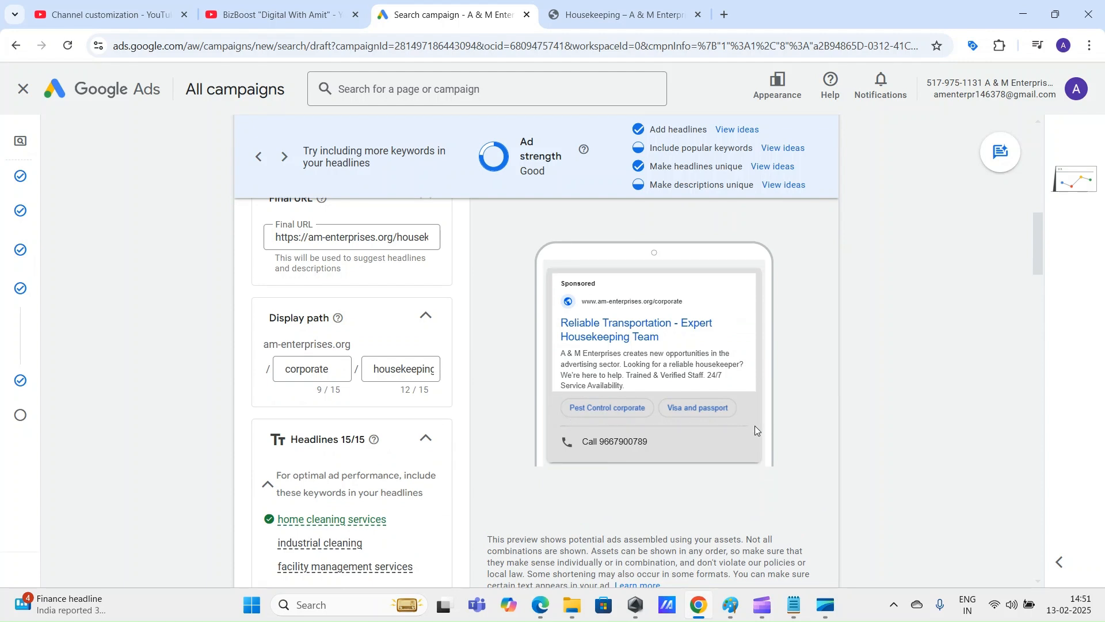
pyautogui.scroll(-10, 755, 426)
pyautogui.scroll(-2, 689, 449)
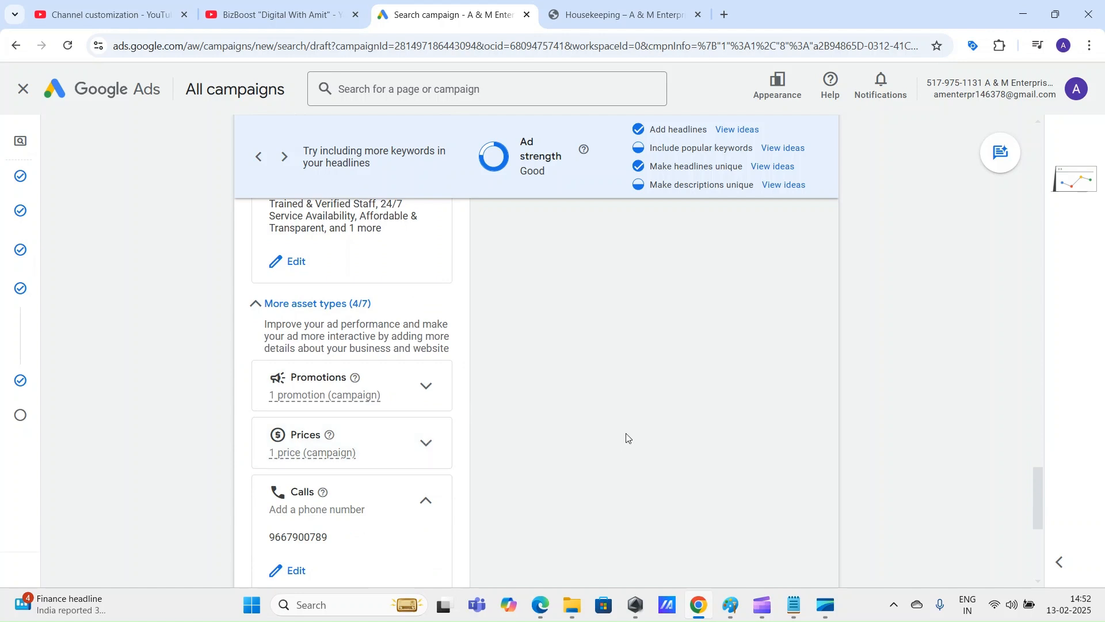
pyautogui.scroll(-2, 628, 439)
pyautogui.scroll(-2, 628, 439)
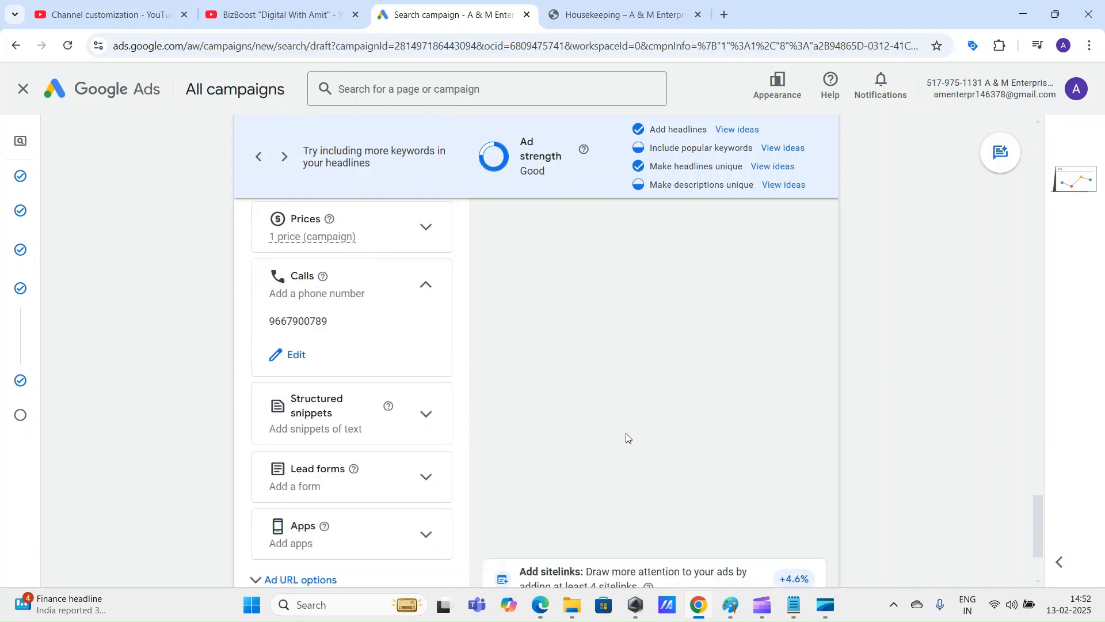
pyautogui.scroll(-1, 353, 301)
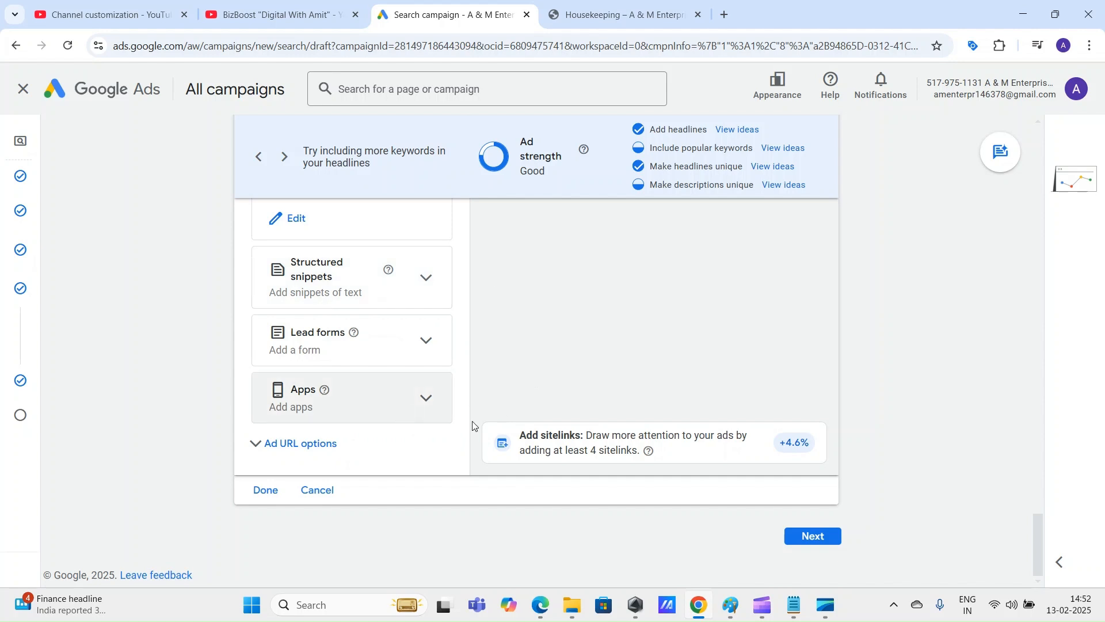
# Switch to Paint, mark item 4, Structured Snippet, in the handwritten assets list, and return to the Google Ads campaign
pyautogui.click(731, 605)
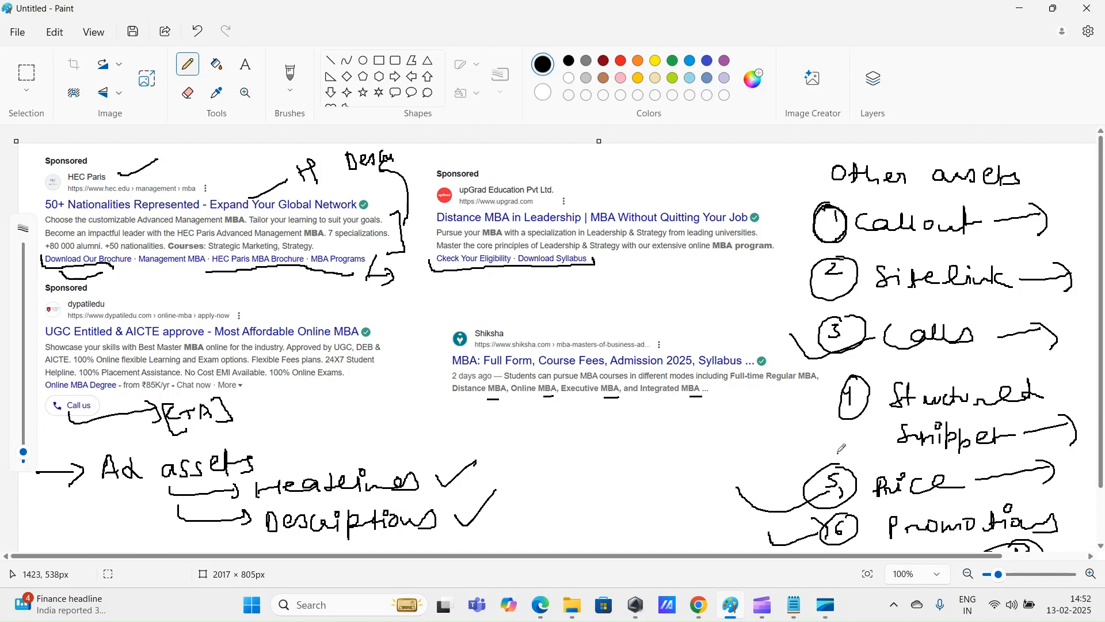
pyautogui.moveTo(784, 403); pyautogui.dragTo(867, 390)
pyautogui.click(708, 606)
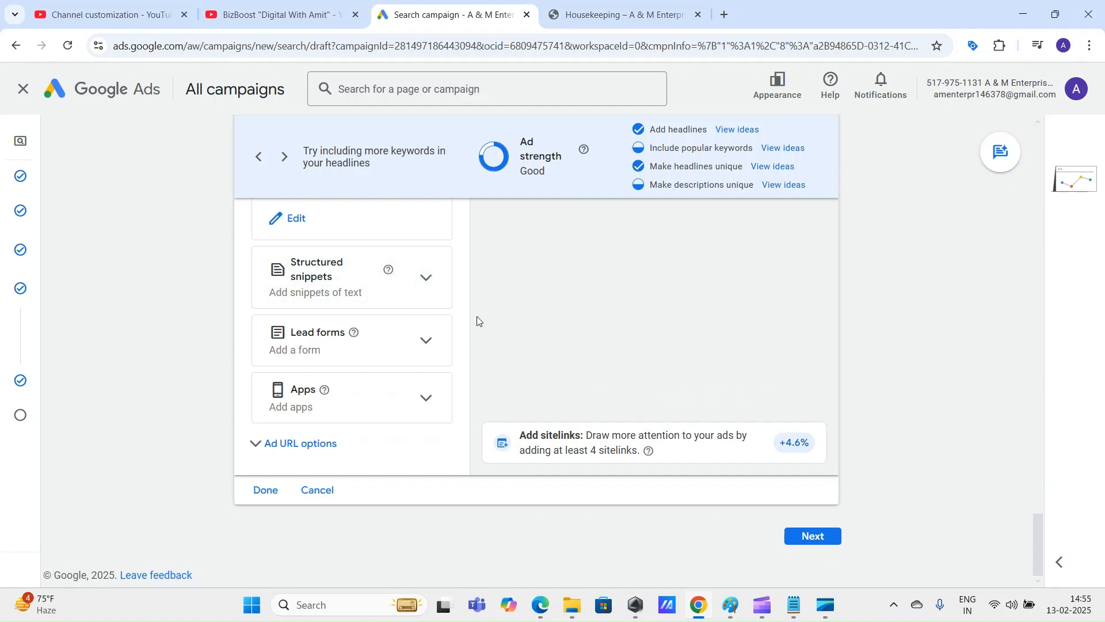
# Expand the structured snippets asset, read its help description, and start a new structured snippet
pyautogui.scroll(1, 406, 304)
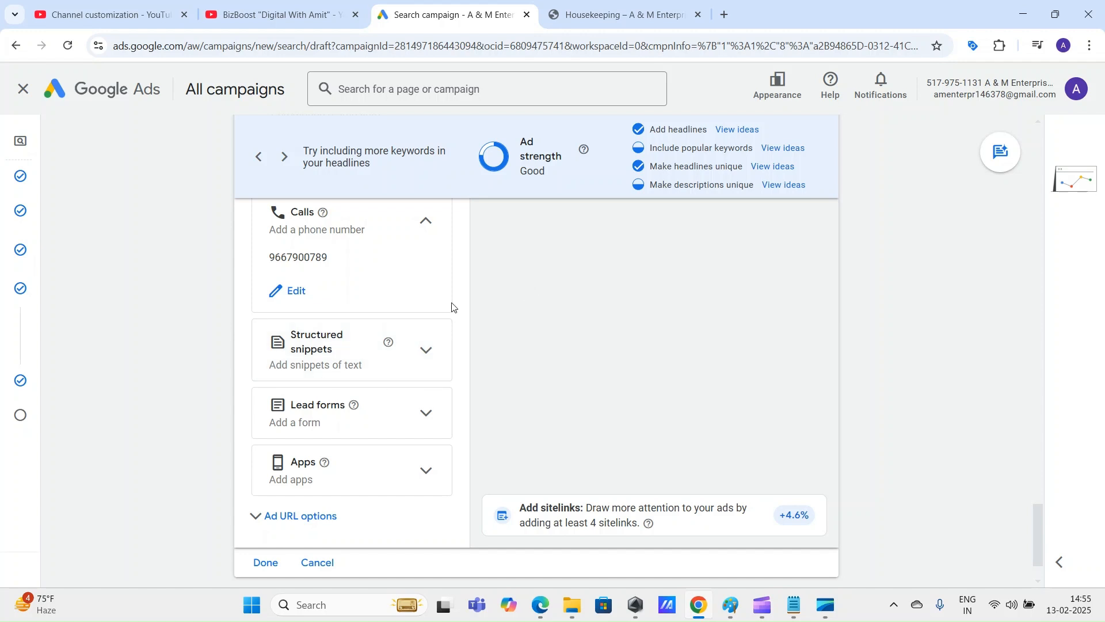
pyautogui.click(427, 353)
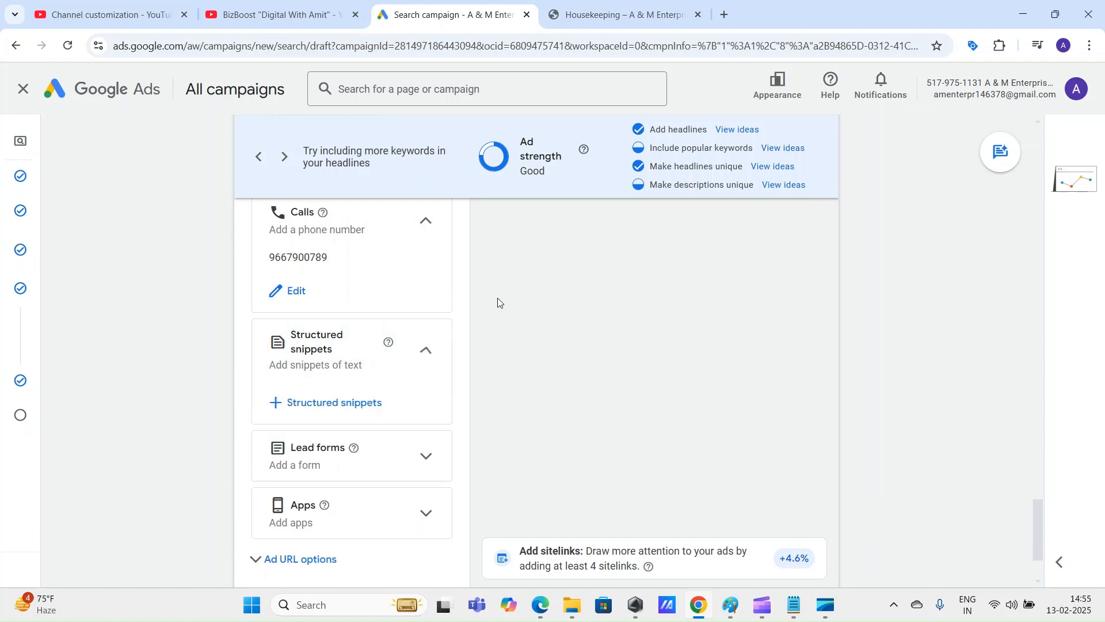
pyautogui.scroll(-1, 403, 309)
pyautogui.moveTo(388, 276)
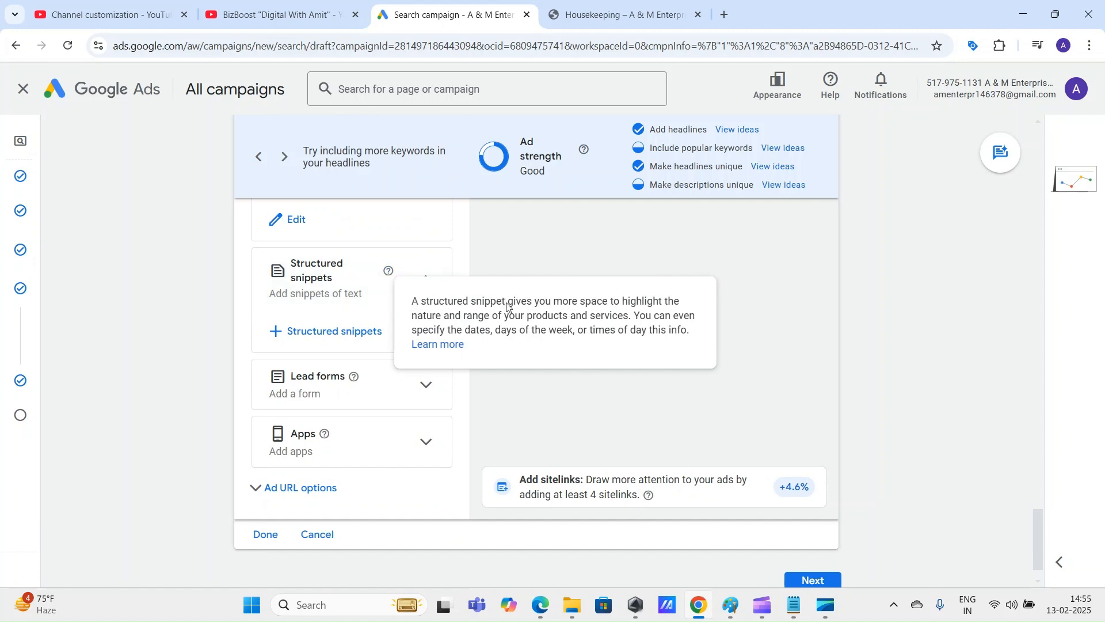
pyautogui.moveTo(425, 315); pyautogui.dragTo(628, 321)
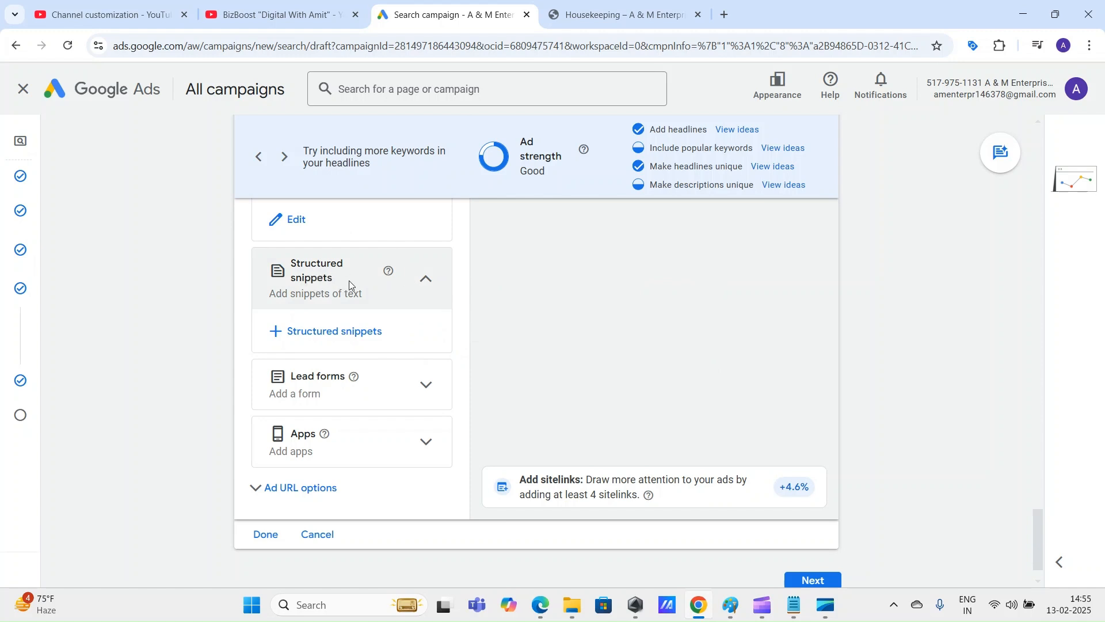
pyautogui.click(311, 334)
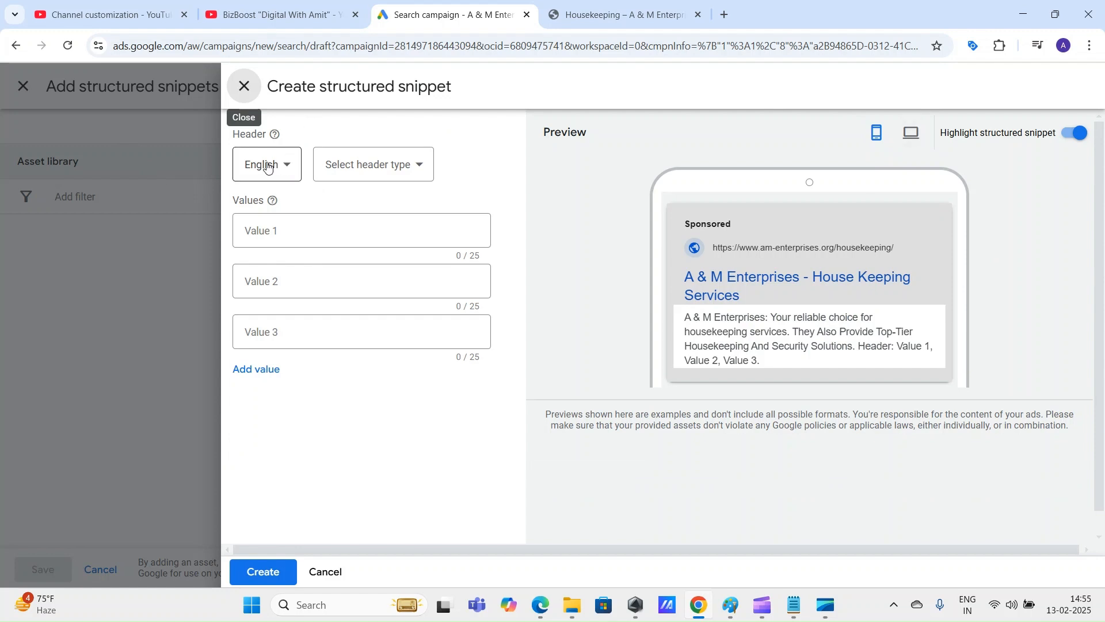
# Examine the available header languages and header types for the structured snippet without changing the English setting
pyautogui.doubleClick(242, 134)
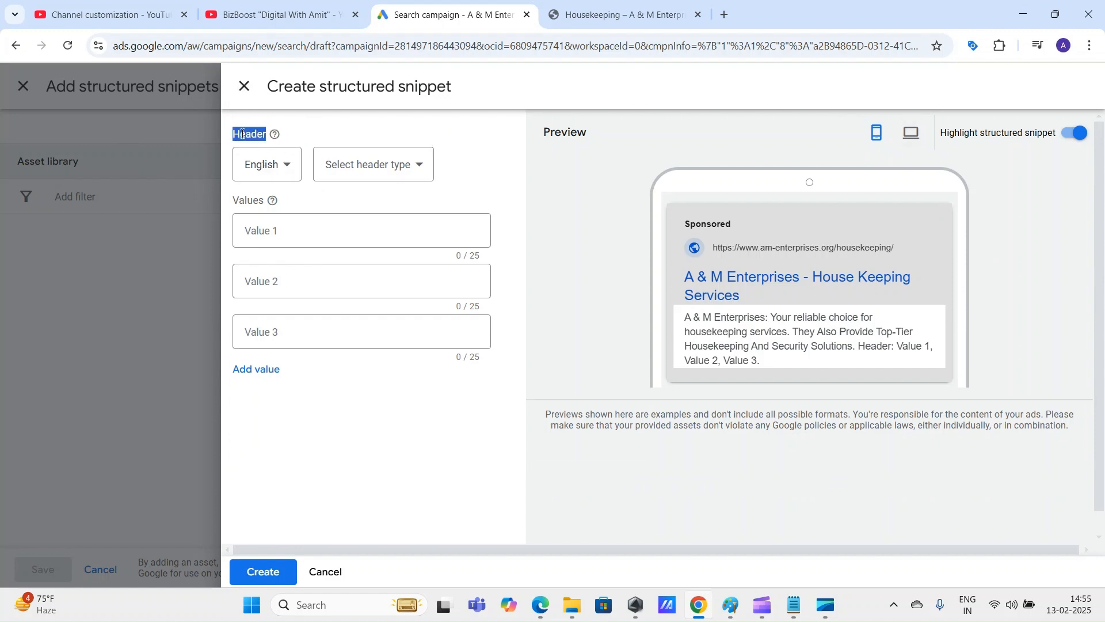
pyautogui.click(371, 134)
pyautogui.click(267, 169)
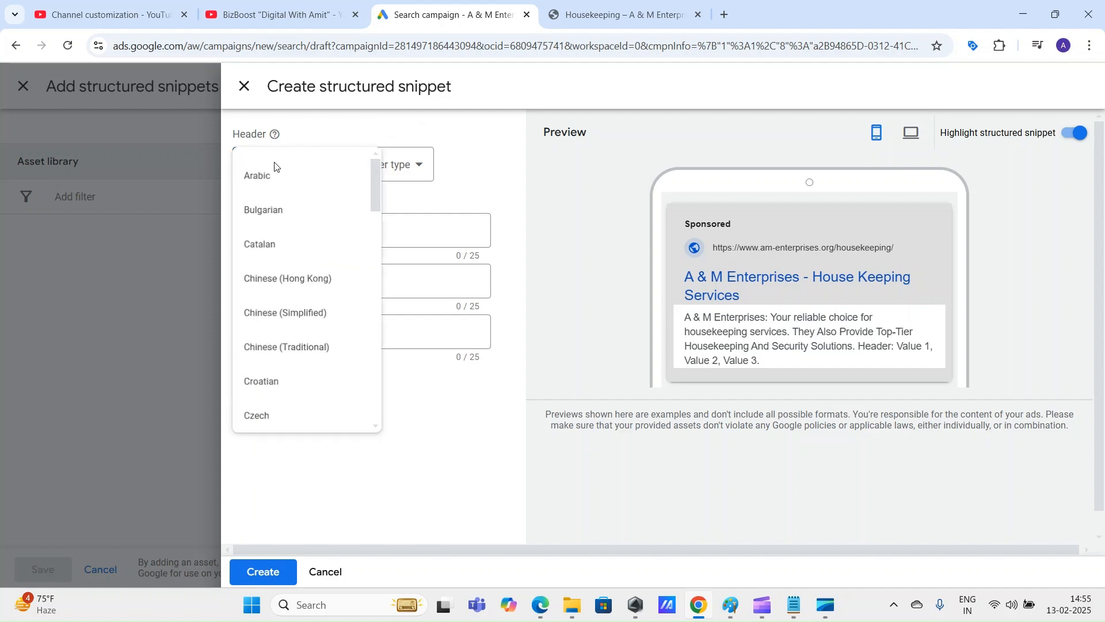
pyautogui.click(264, 420)
pyautogui.click(520, 210)
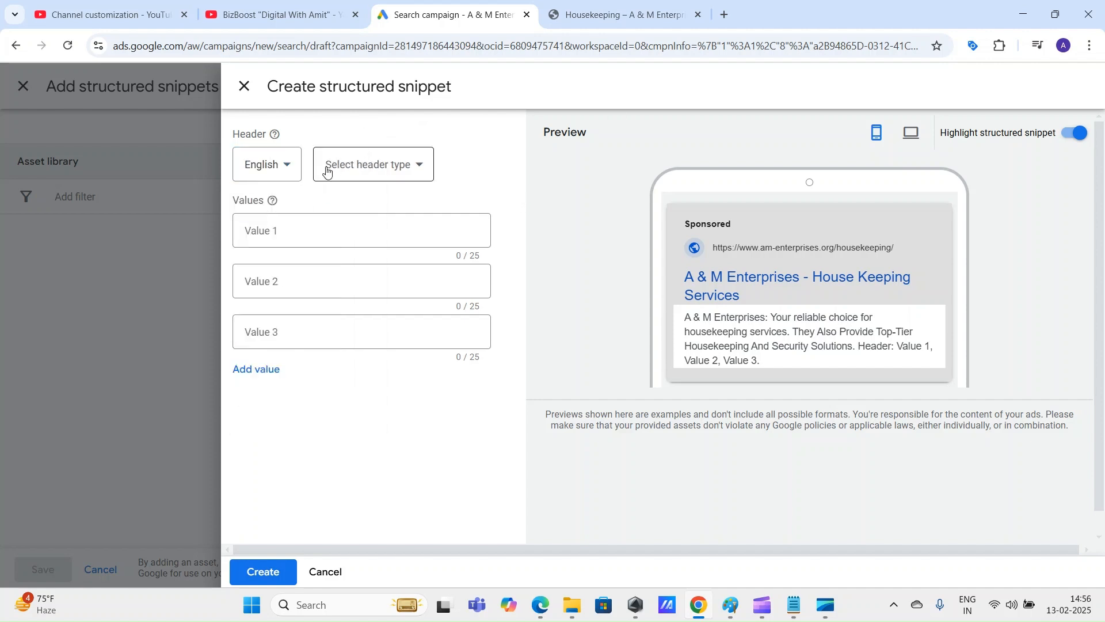
pyautogui.click(405, 168)
pyautogui.moveTo(555, 171); pyautogui.dragTo(575, 193)
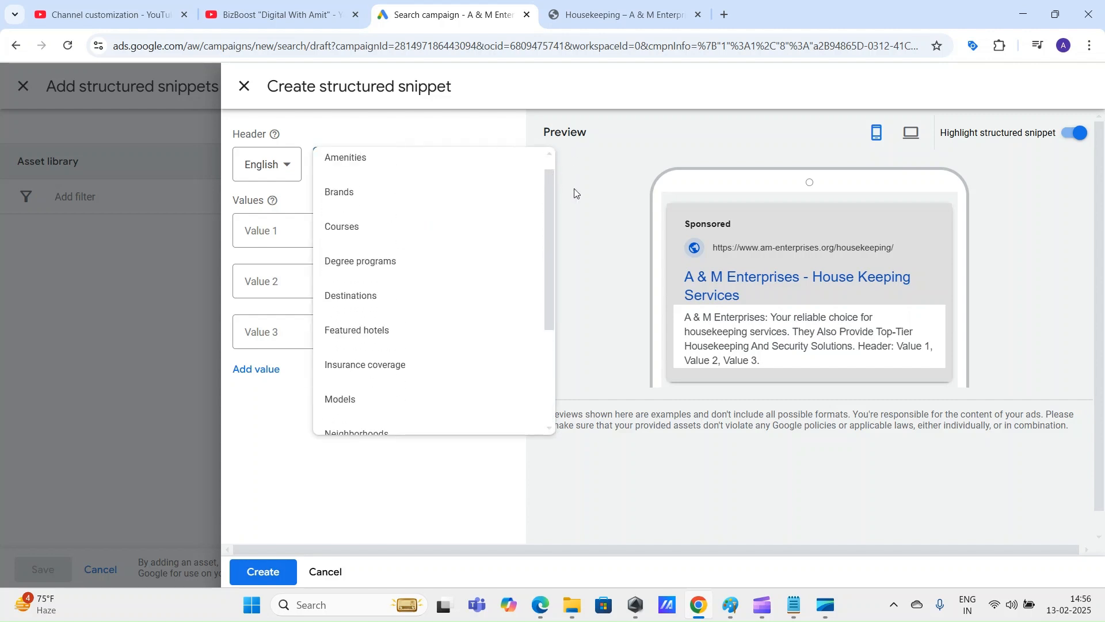
pyautogui.click(627, 197)
# Add three more value fields to the structured snippet, making six in total
pyautogui.click(291, 235)
pyautogui.click(278, 278)
pyautogui.click(275, 327)
pyautogui.click(263, 370)
pyautogui.click(265, 422)
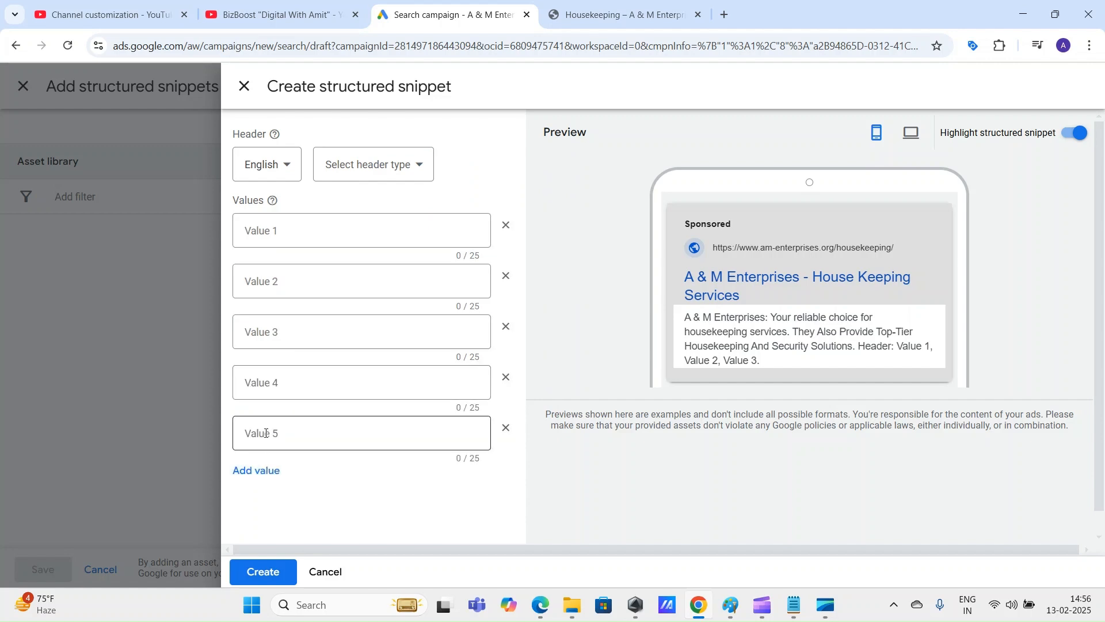
pyautogui.click(259, 470)
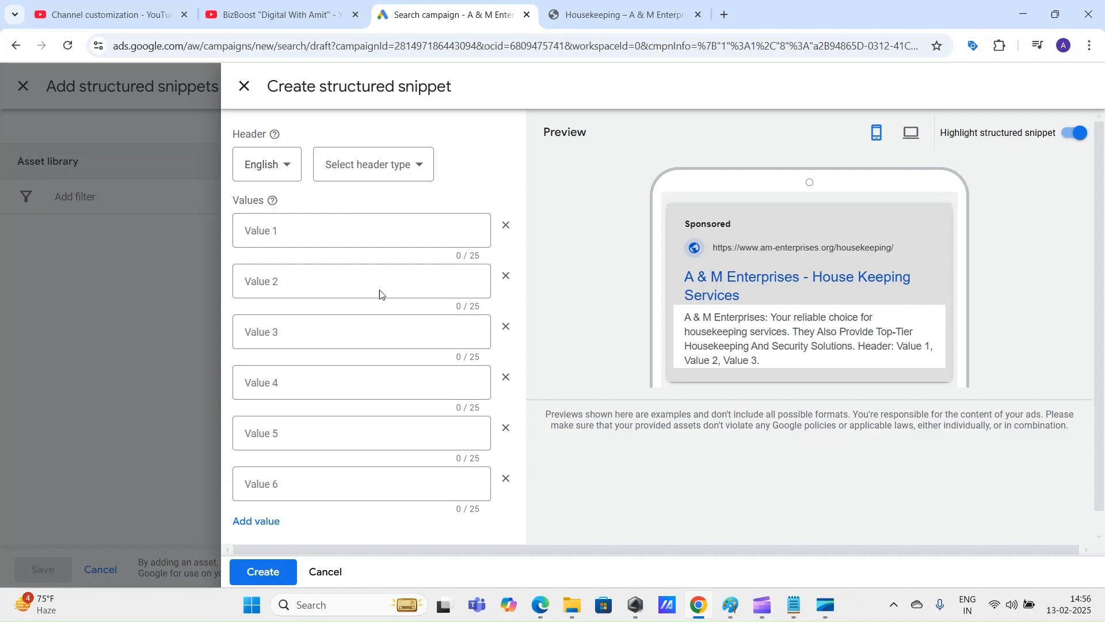
# Look through the structured snippet header types and check the services offered on the A & M Enterprises website
pyautogui.click(394, 168)
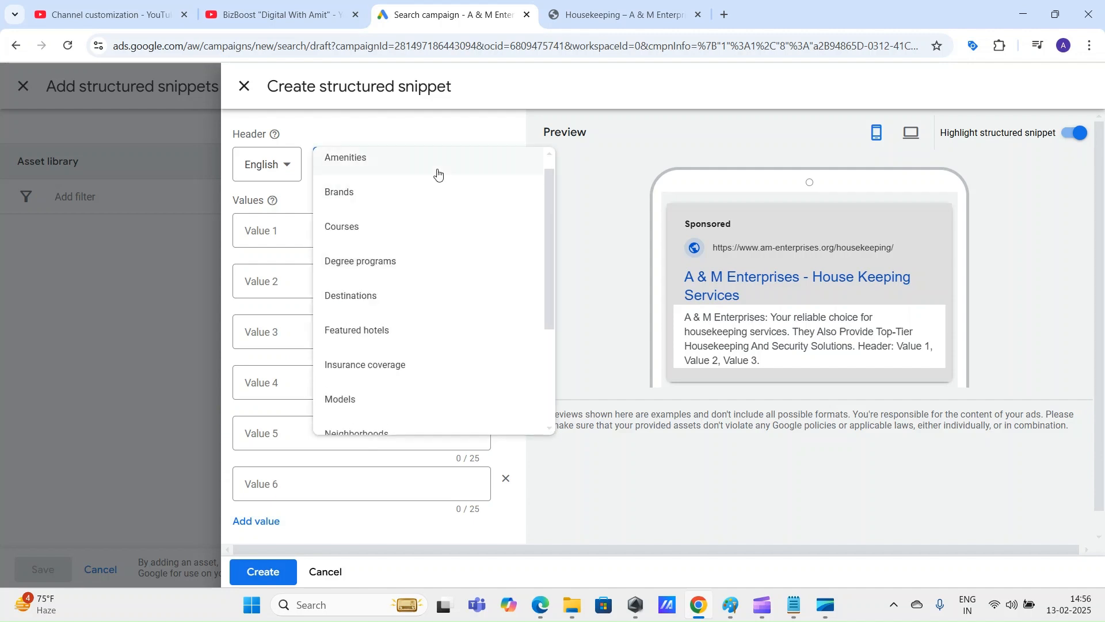
pyautogui.moveTo(554, 183); pyautogui.dragTo(555, 171)
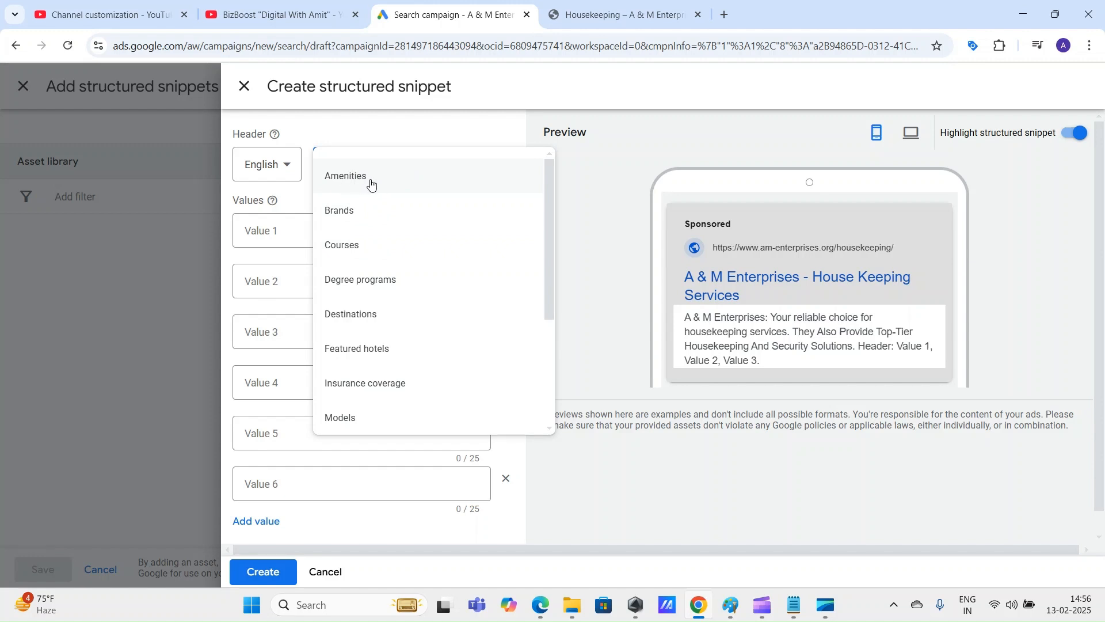
pyautogui.scroll(-3, 471, 242)
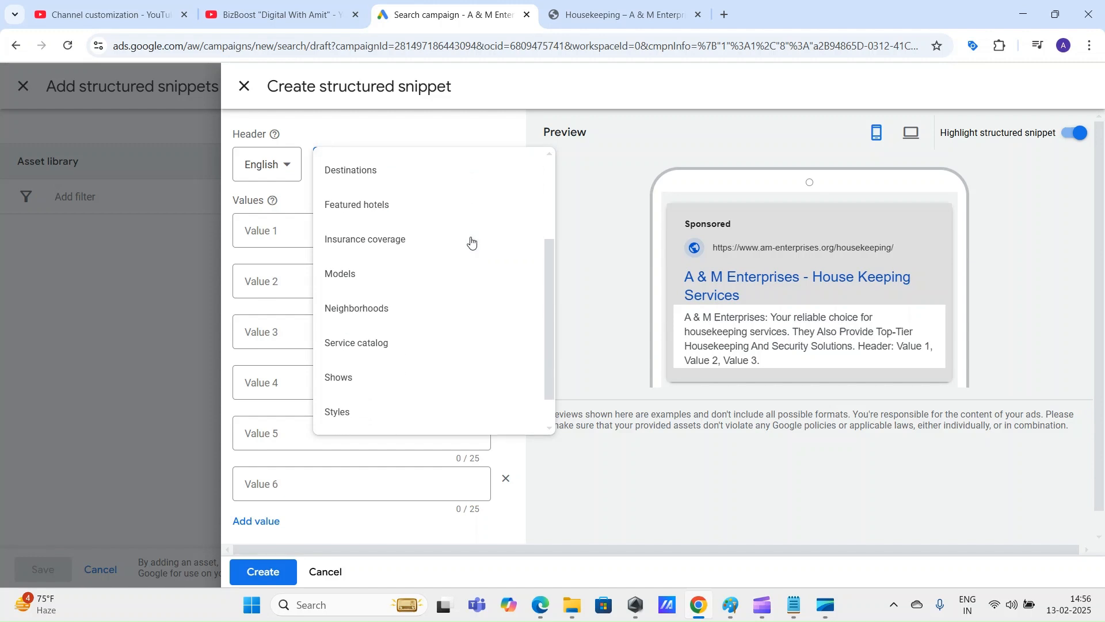
pyautogui.scroll(-1, 472, 242)
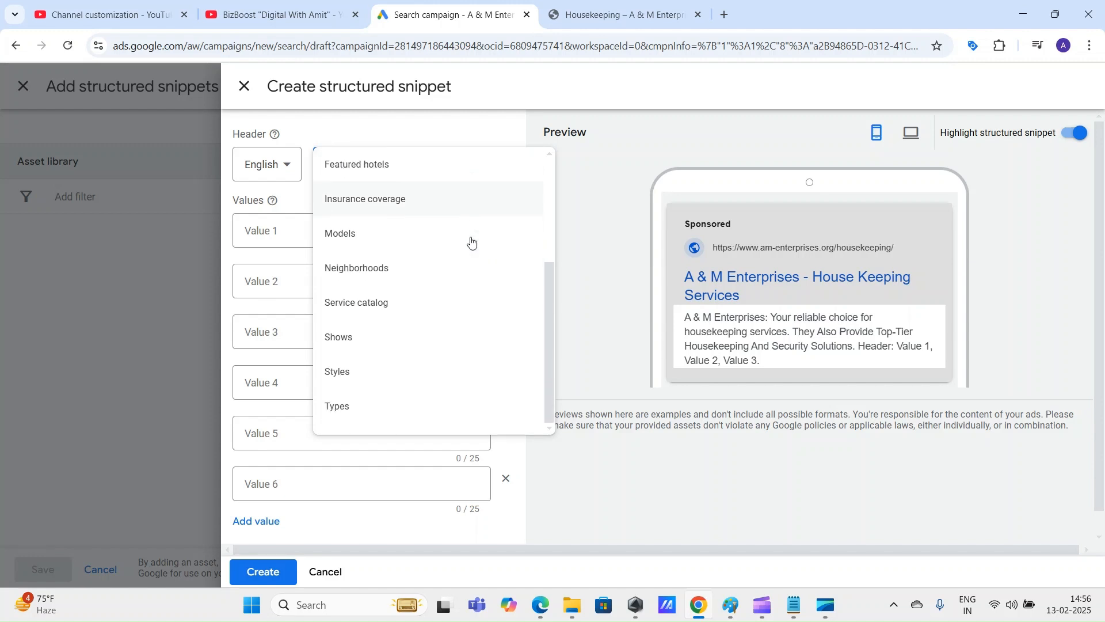
pyautogui.click(640, 3)
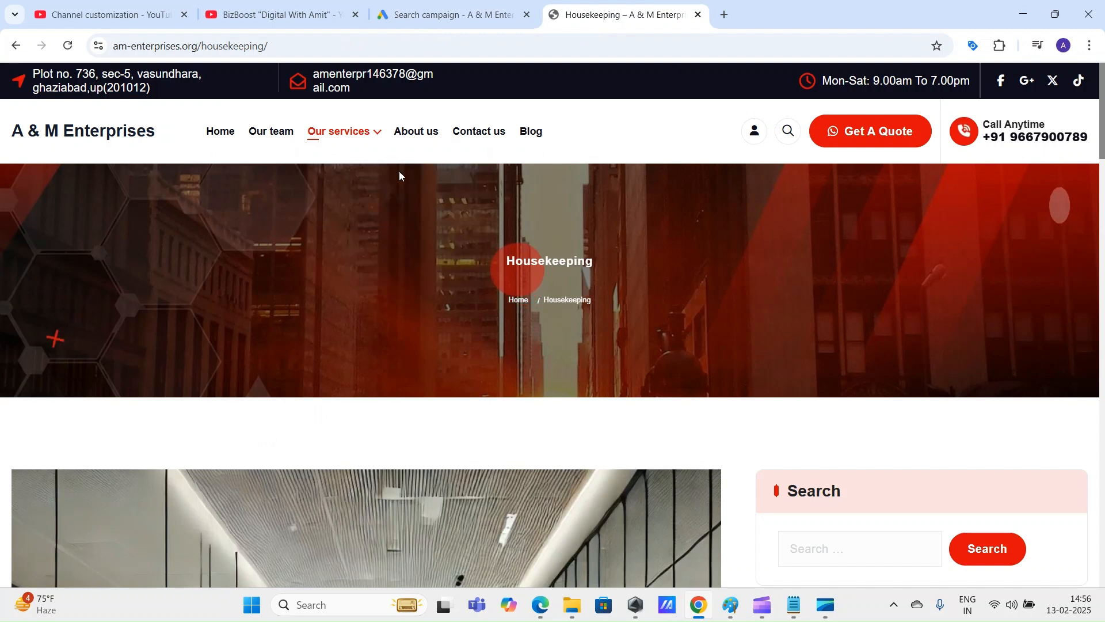
pyautogui.moveTo(355, 143)
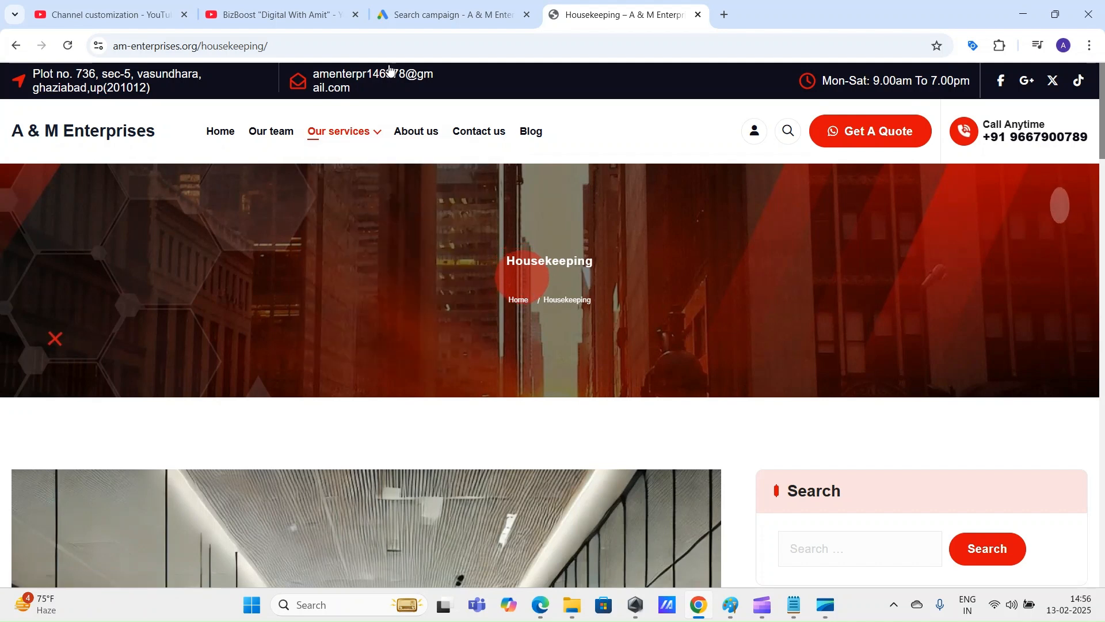
# Return to the Google Ads campaign and set the structured snippet's header type to Service catalog
pyautogui.click(447, 13)
pyautogui.scroll(1, 453, 228)
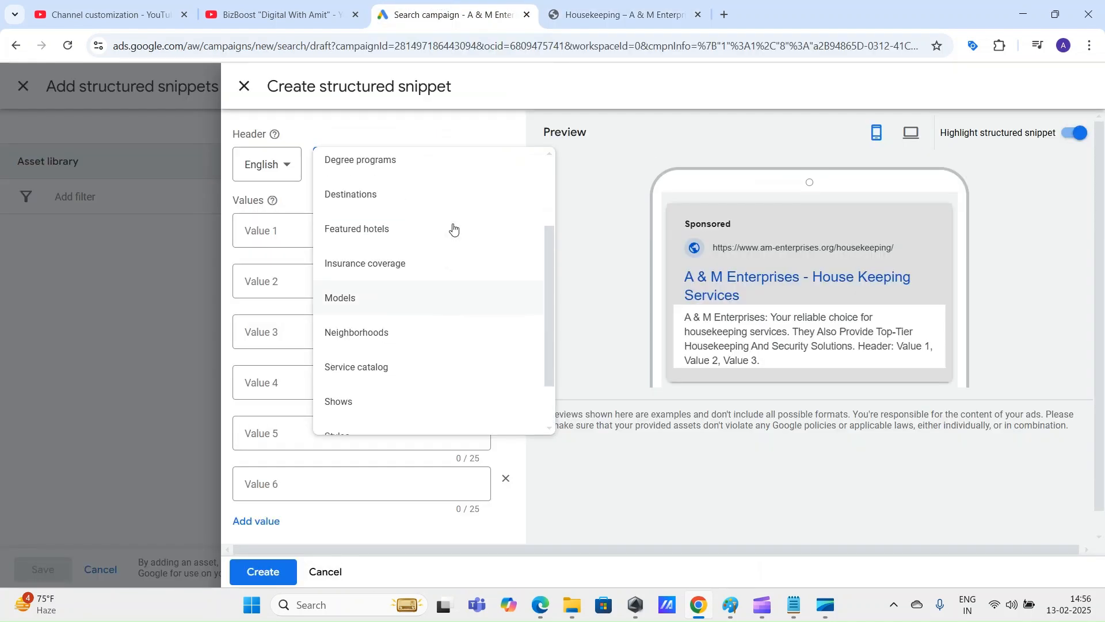
pyautogui.scroll(1, 385, 287)
pyautogui.scroll(-2, 375, 288)
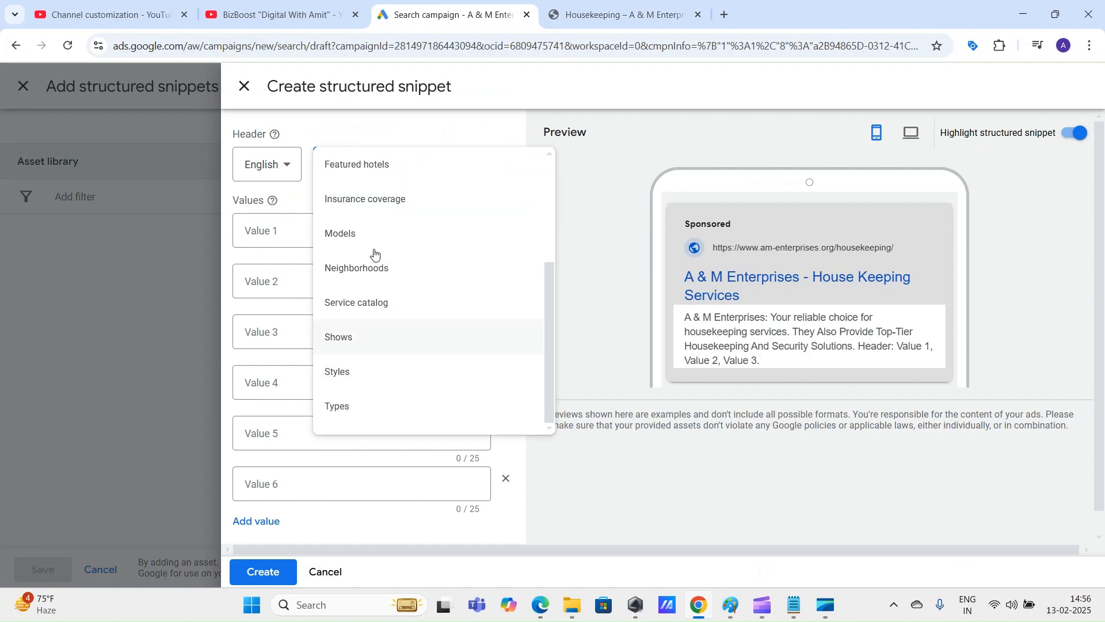
pyautogui.click(380, 302)
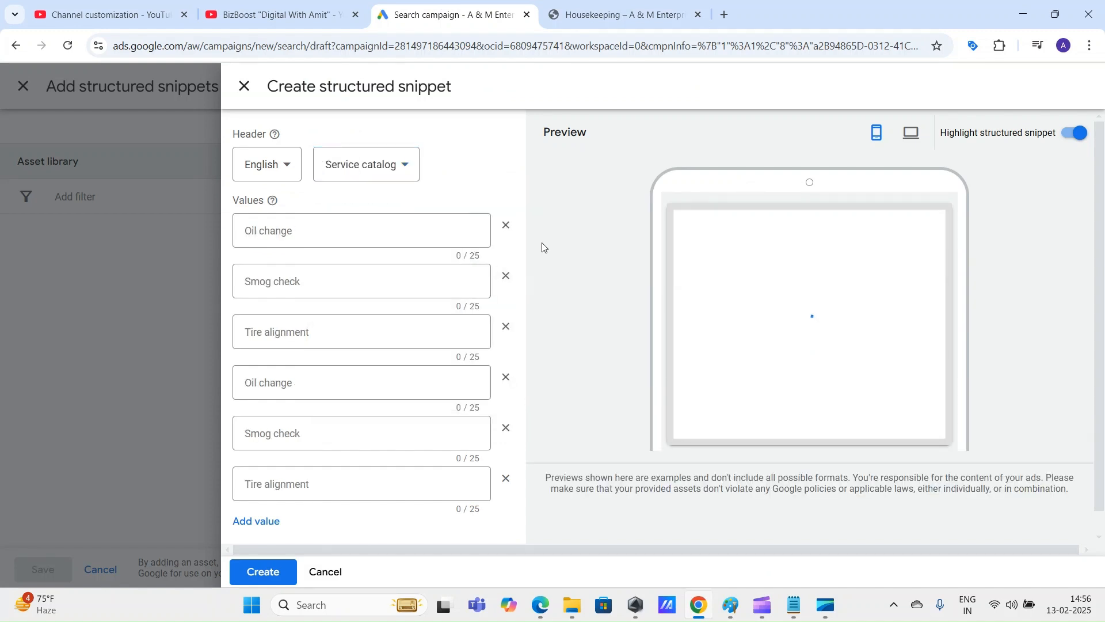
# Enter the values Visa Facilitation Service, Housekeeping Services, Business Pest-Free and Pest Control Services, consulting the company website for service names
pyautogui.click(284, 229)
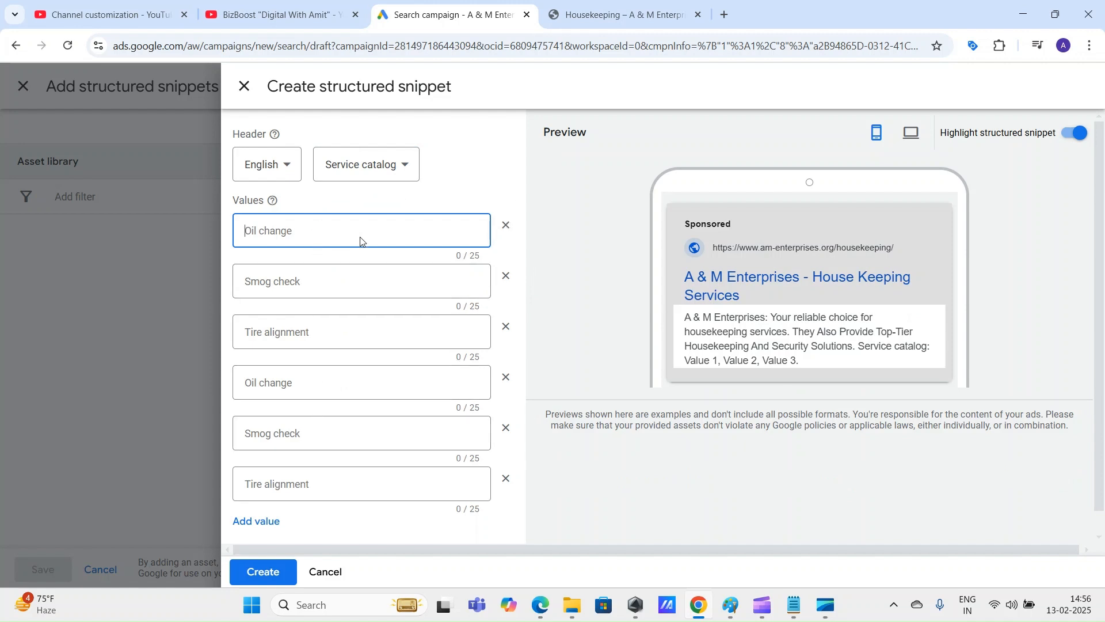
pyautogui.click(605, 5)
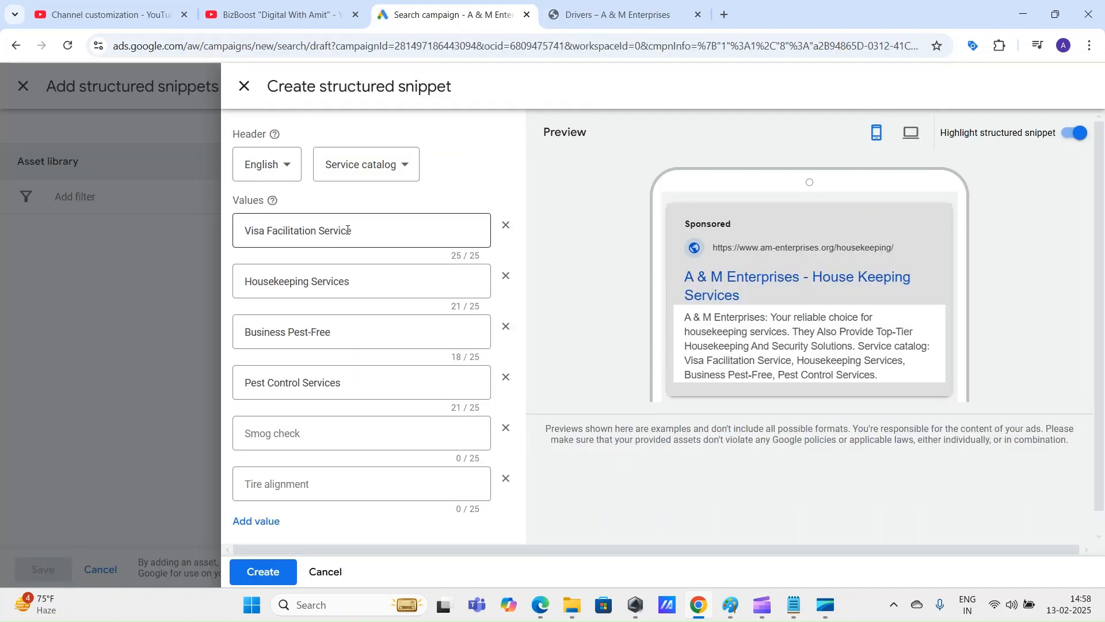
# Review the four service values entered in the structured snippet one after another
pyautogui.moveTo(376, 229); pyautogui.dragTo(242, 230)
pyautogui.scroll(-1, 313, 262)
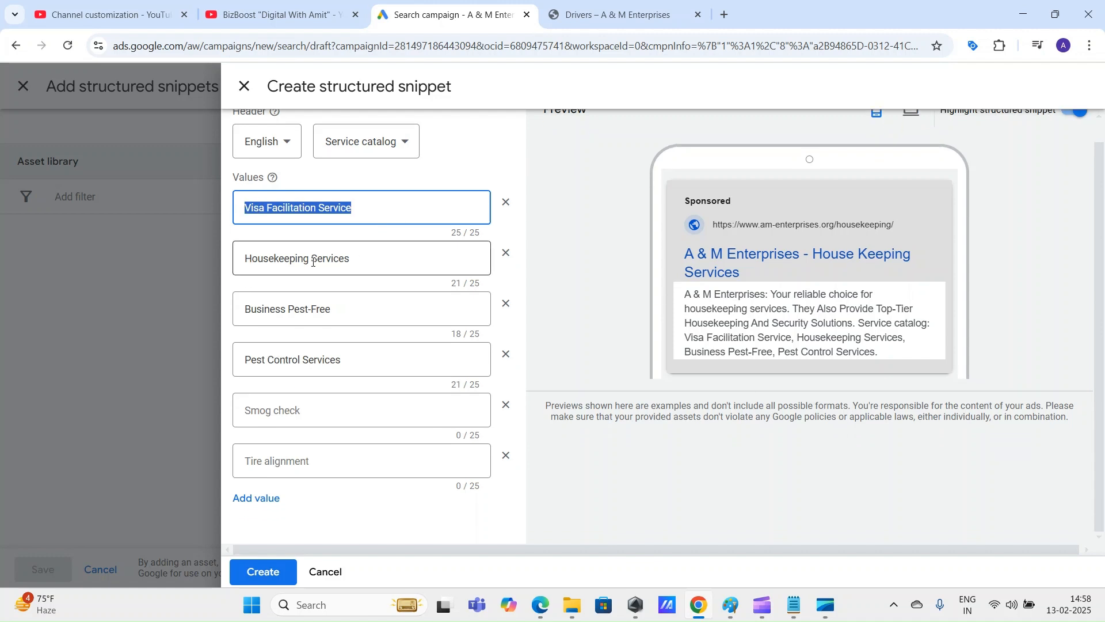
pyautogui.click(360, 254)
pyautogui.moveTo(361, 312); pyautogui.dragTo(225, 315)
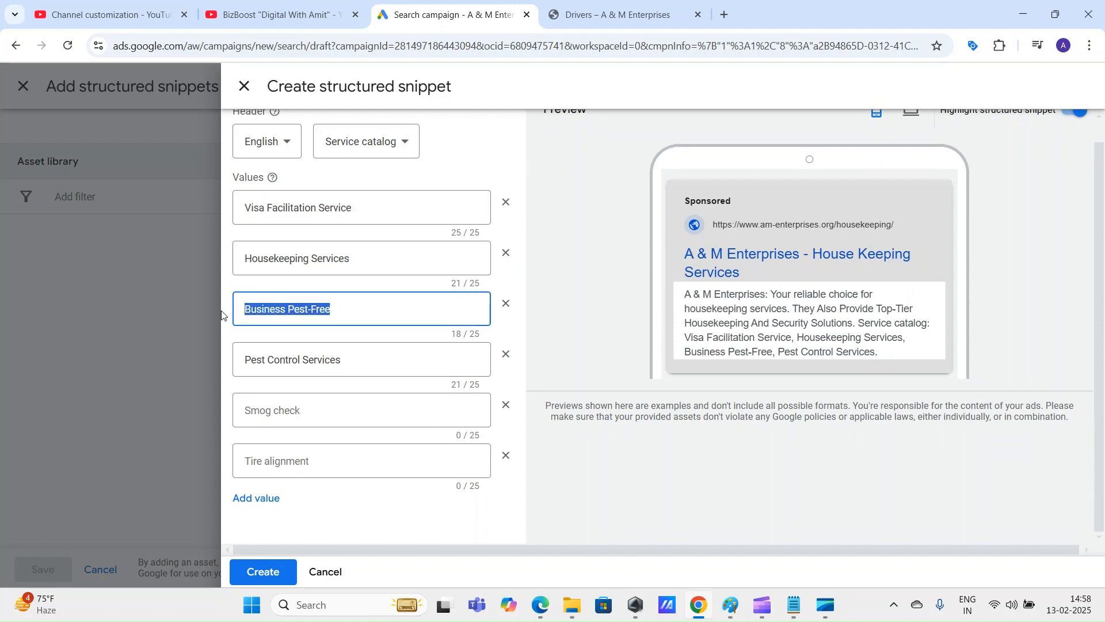
pyautogui.moveTo(387, 368); pyautogui.dragTo(245, 370)
pyautogui.click(783, 506)
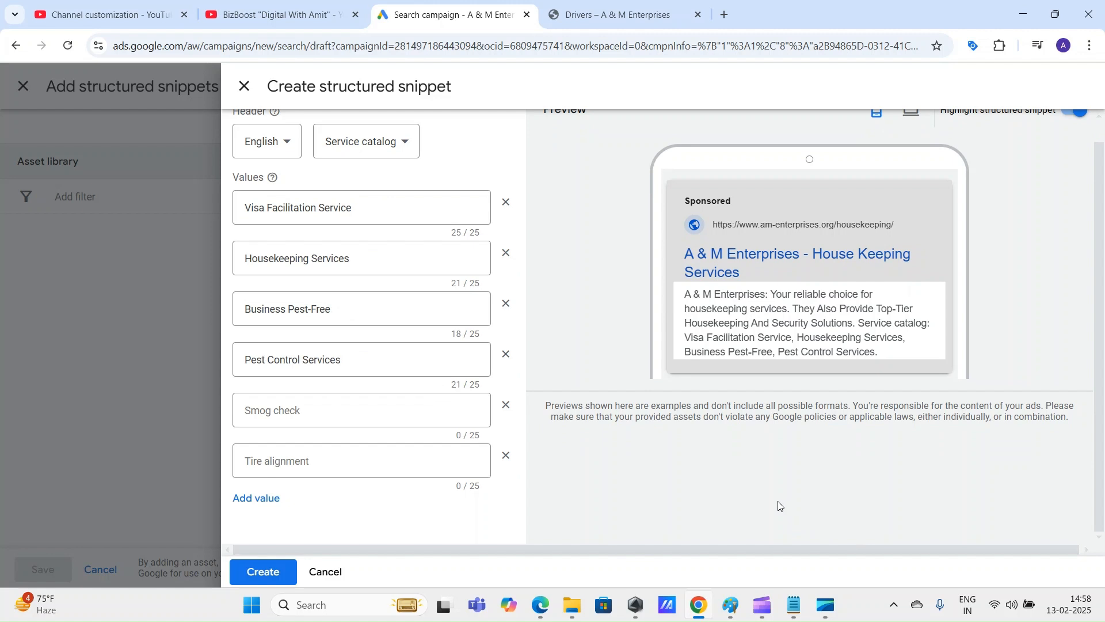
# Check the structured snippet's ad preview and read the help text on the requirements for values
pyautogui.scroll(1, 447, 353)
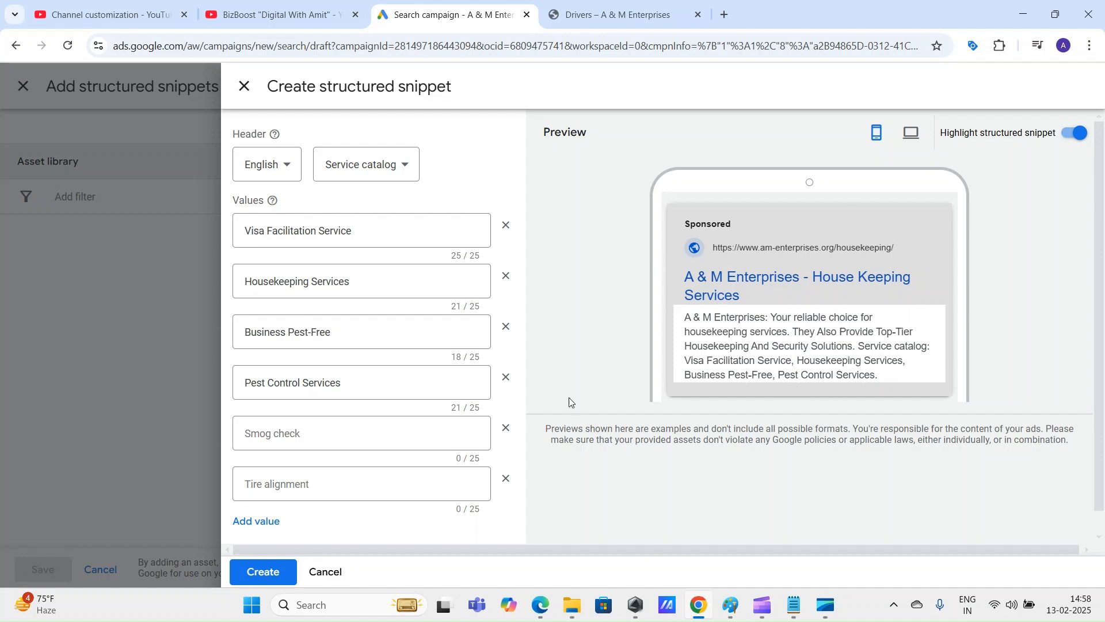
pyautogui.scroll(-1, 412, 309)
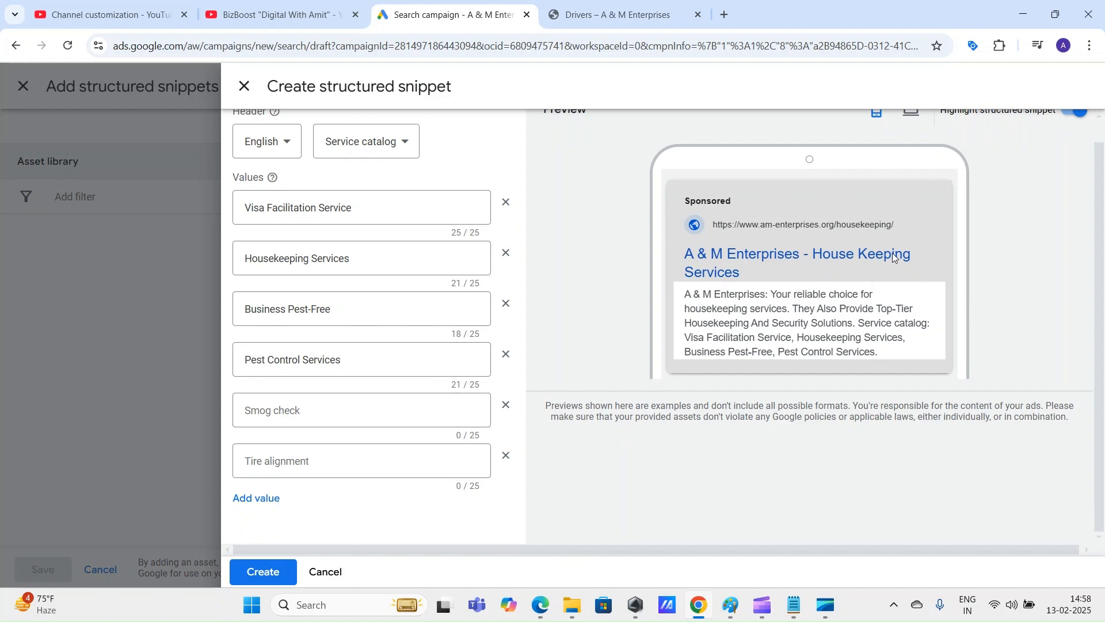
pyautogui.scroll(1, 728, 262)
pyautogui.moveTo(275, 208)
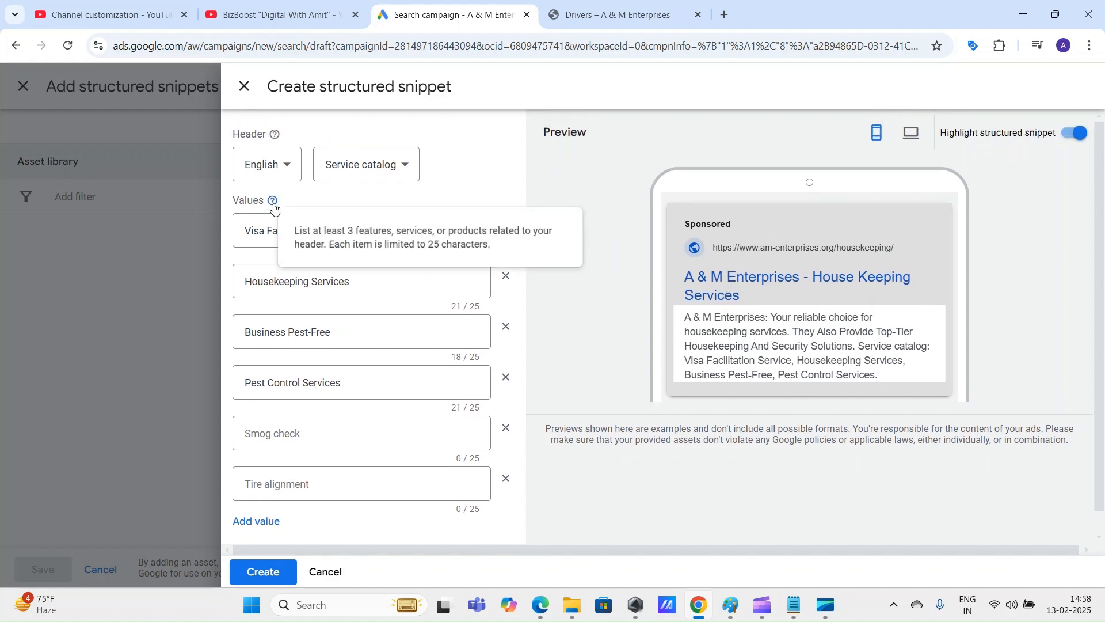
pyautogui.moveTo(296, 234); pyautogui.dragTo(511, 262)
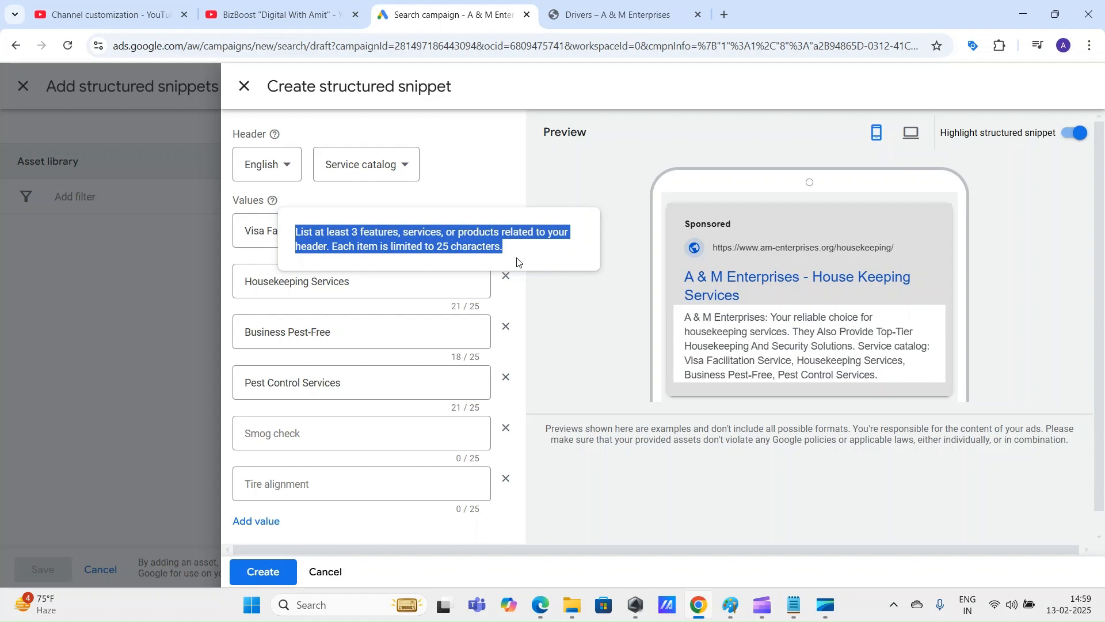
# Recheck the Visa Facilitation Service, Housekeeping Services and Business Pest-Free values against the structured snippet's ad preview
pyautogui.moveTo(380, 226); pyautogui.dragTo(237, 251)
pyautogui.click(370, 292)
pyautogui.click(361, 328)
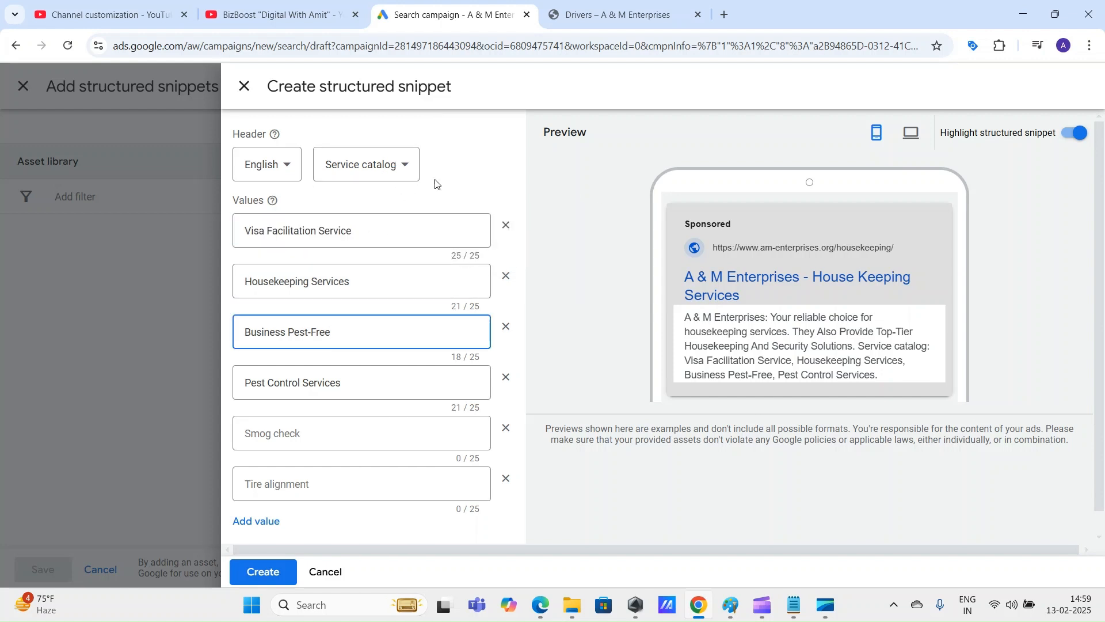
pyautogui.click(370, 230)
pyautogui.click(363, 280)
pyautogui.click(354, 329)
pyautogui.moveTo(427, 230); pyautogui.dragTo(243, 230)
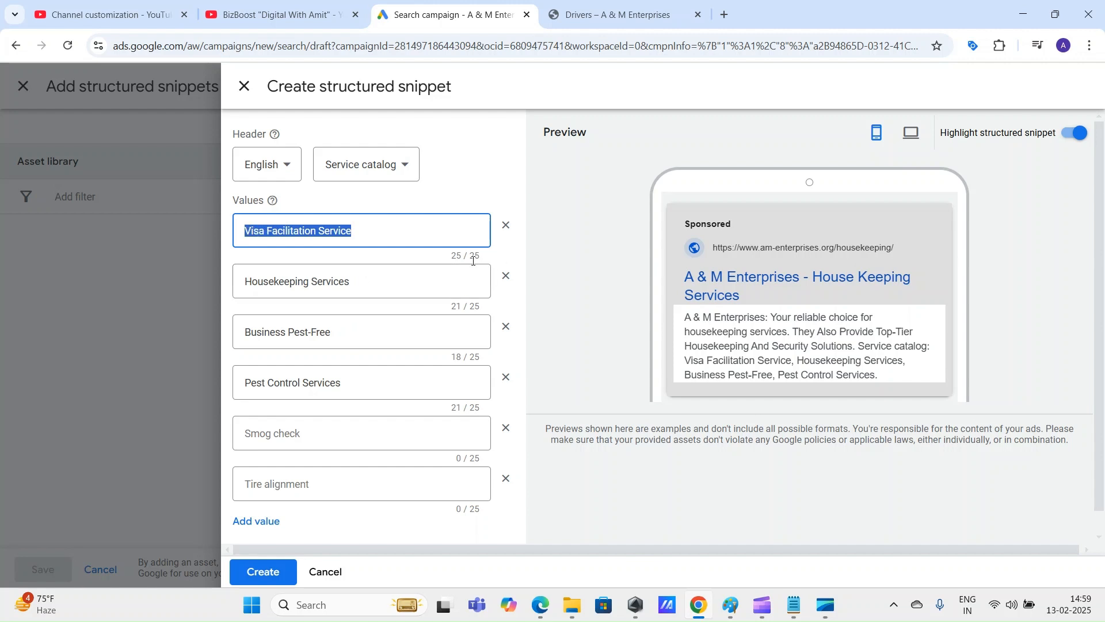
pyautogui.click(549, 262)
pyautogui.scroll(-1, 555, 285)
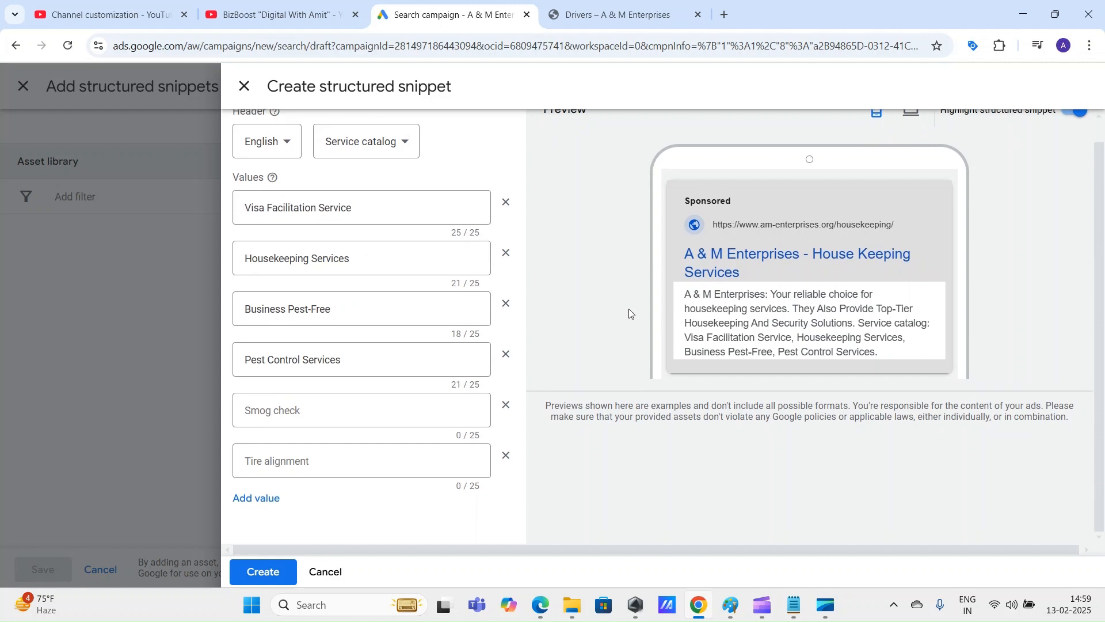
# Create the Service catalog structured snippet and save it as an asset of the campaign
pyautogui.click(265, 573)
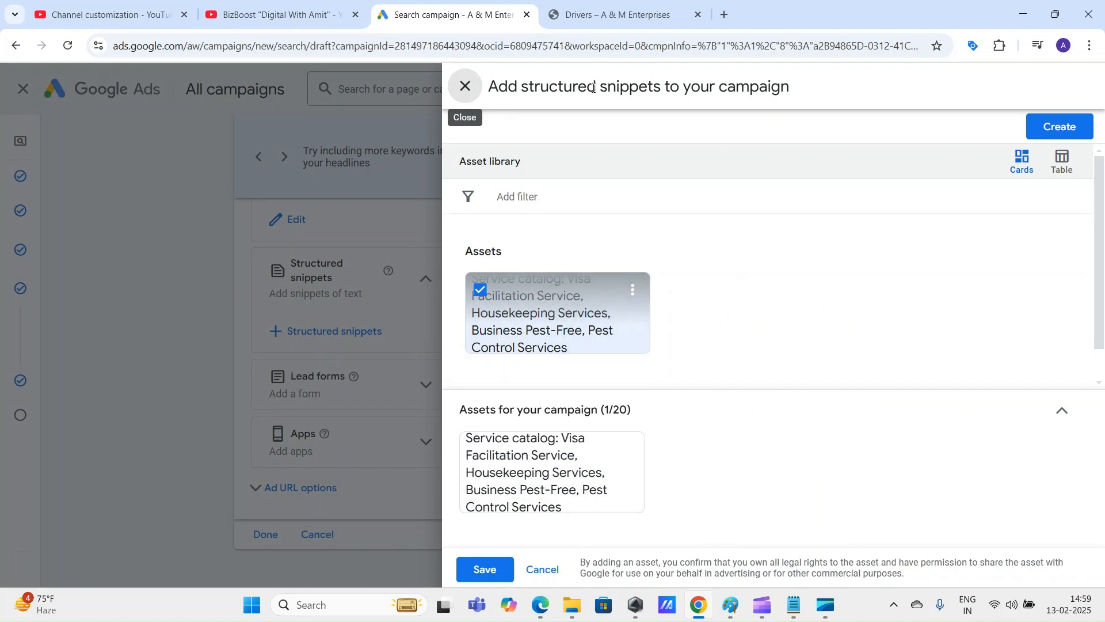
pyautogui.moveTo(492, 86); pyautogui.dragTo(814, 90)
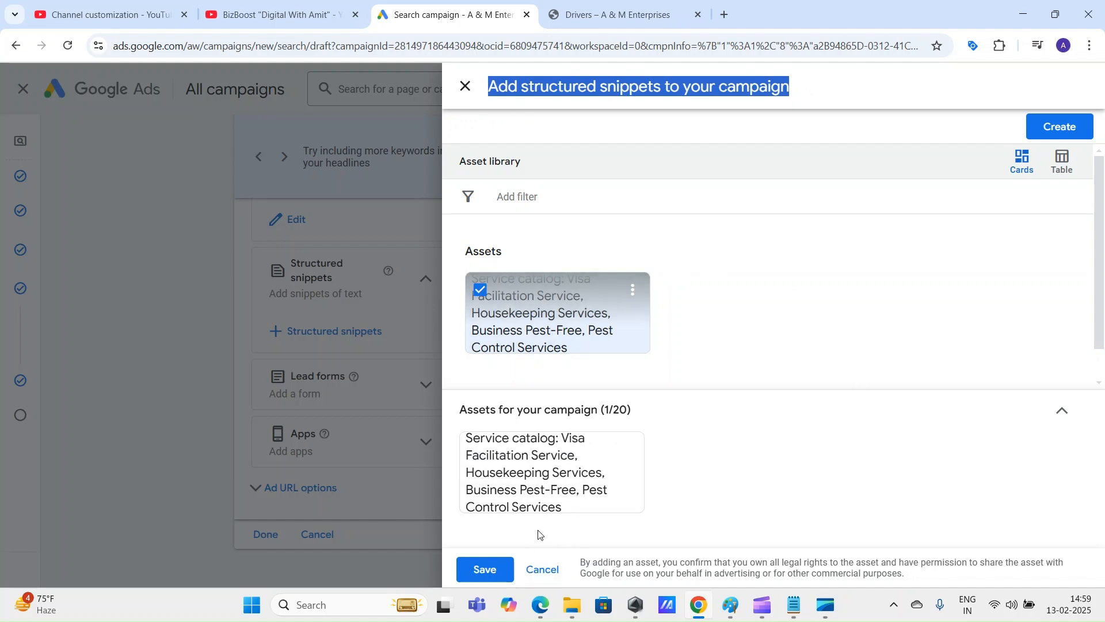
pyautogui.click(483, 569)
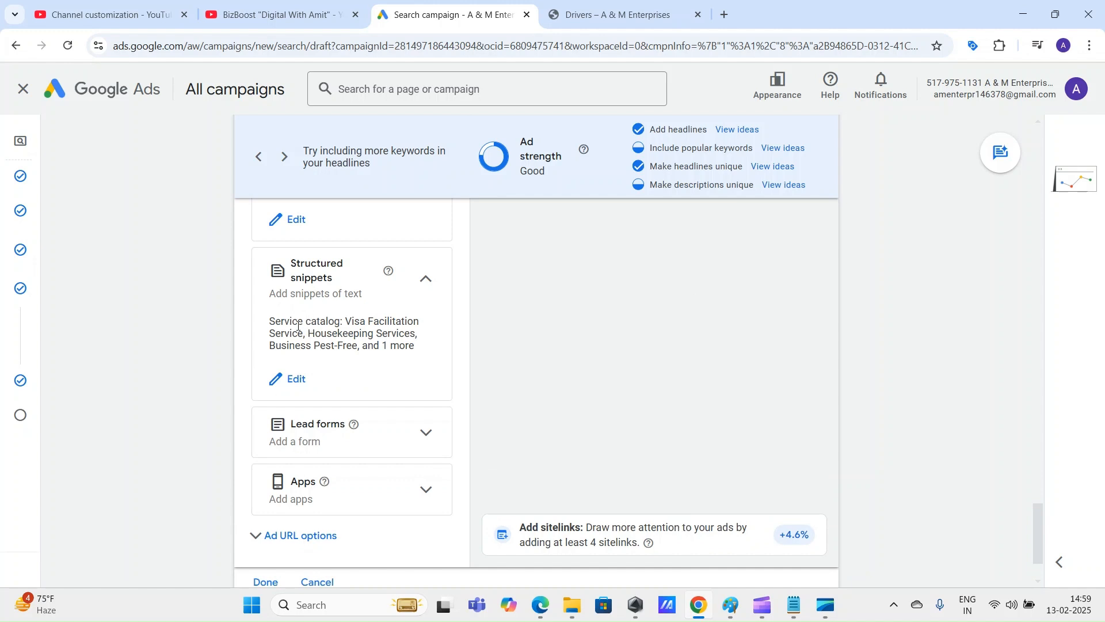
pyautogui.moveTo(273, 320); pyautogui.dragTo(414, 353)
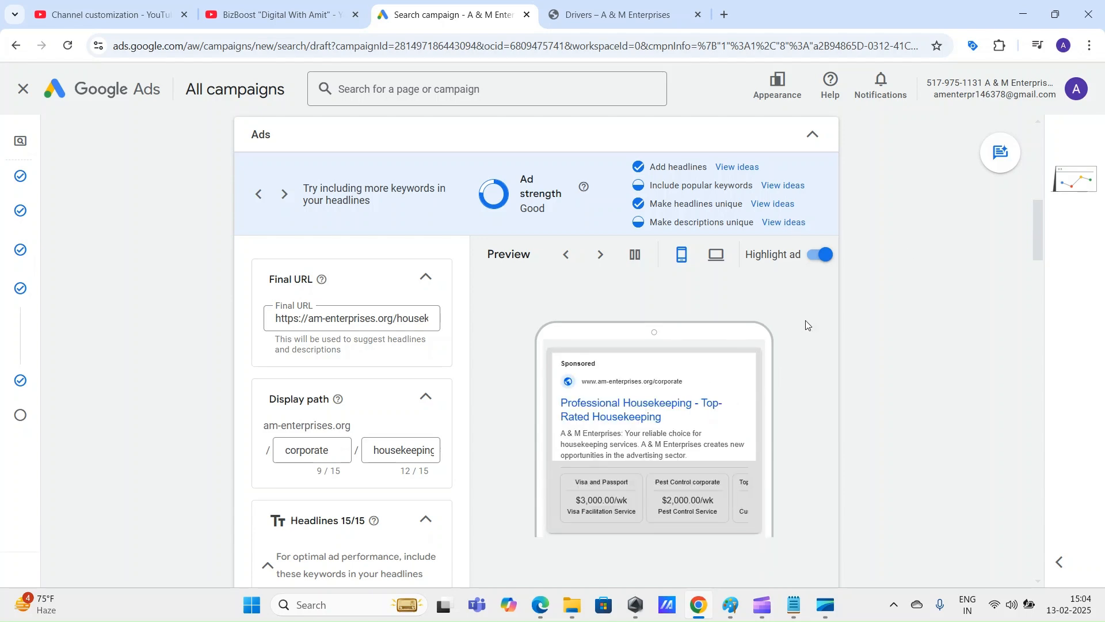
# Expand the ad's lead forms section and start adding a lead form to the campaign
pyautogui.scroll(-10, 804, 325)
pyautogui.scroll(-1, 571, 355)
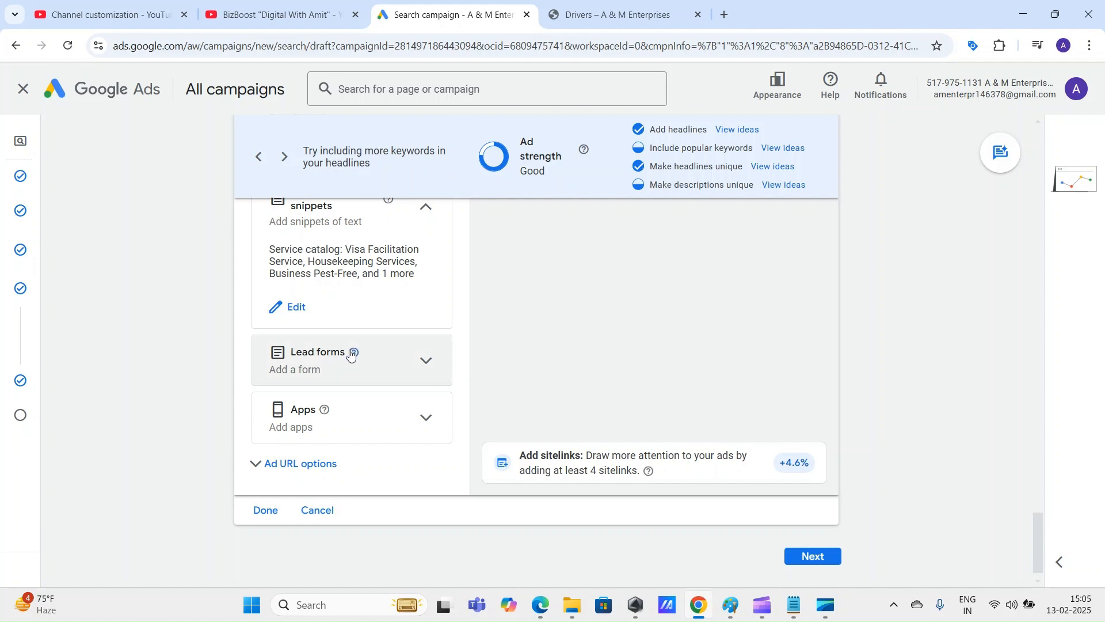
pyautogui.moveTo(352, 355)
pyautogui.click(426, 362)
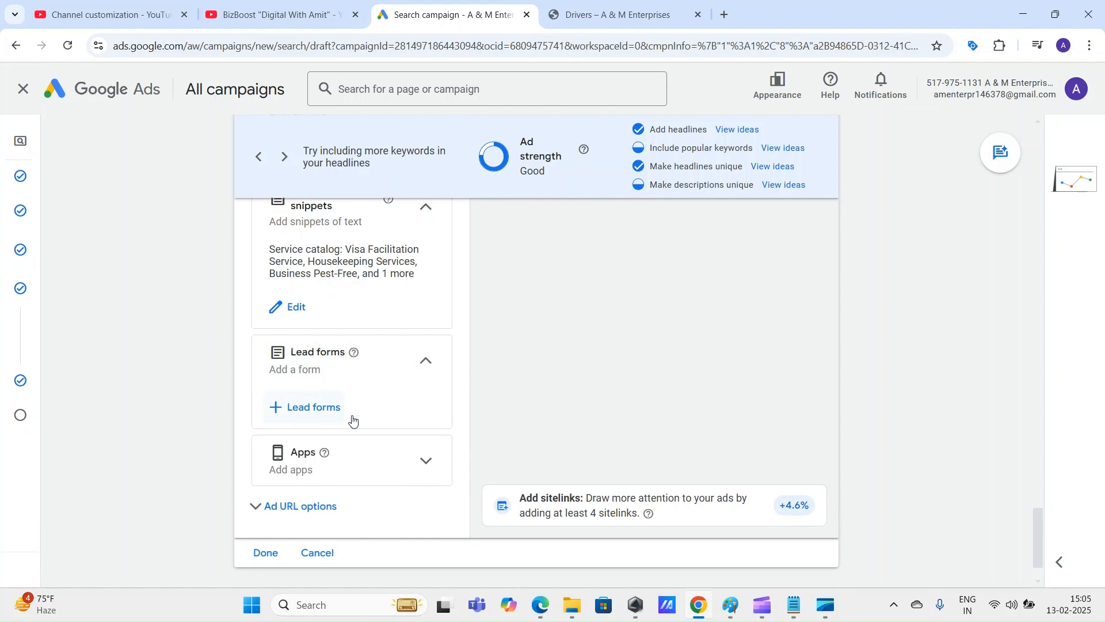
pyautogui.click(316, 413)
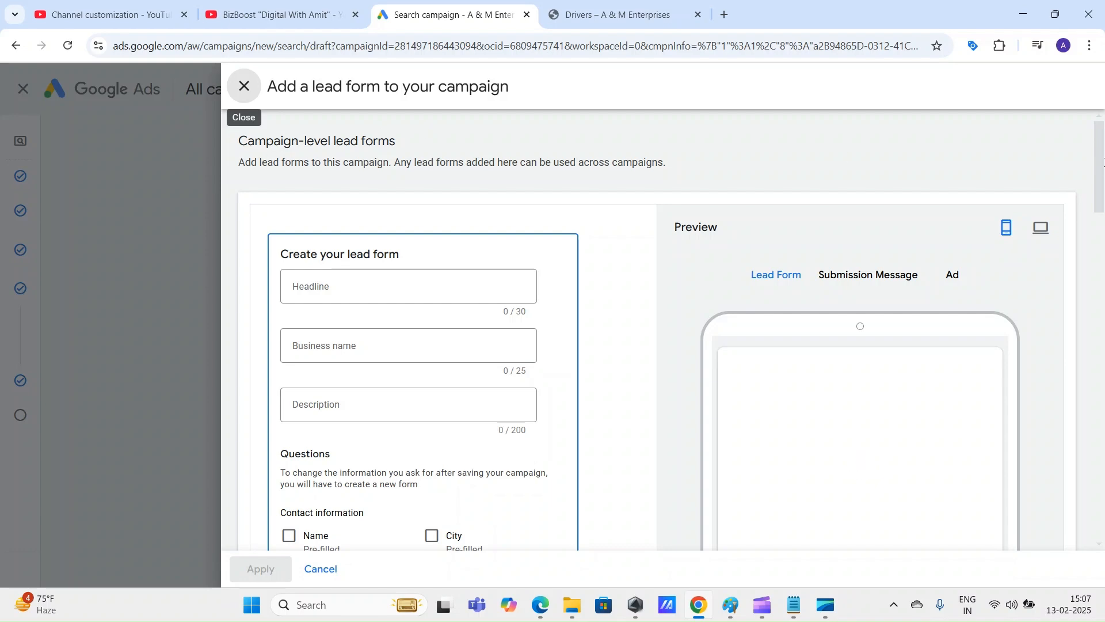
# Look through the lead form's headline, contact, work, qualifying question, privacy policy and submission message fields alongside the preview
pyautogui.moveTo(1103, 174)
pyautogui.mouseDown()
pyautogui.moveTo(1103, 513)
pyautogui.moveTo(1102, 156)
pyautogui.mouseUp()
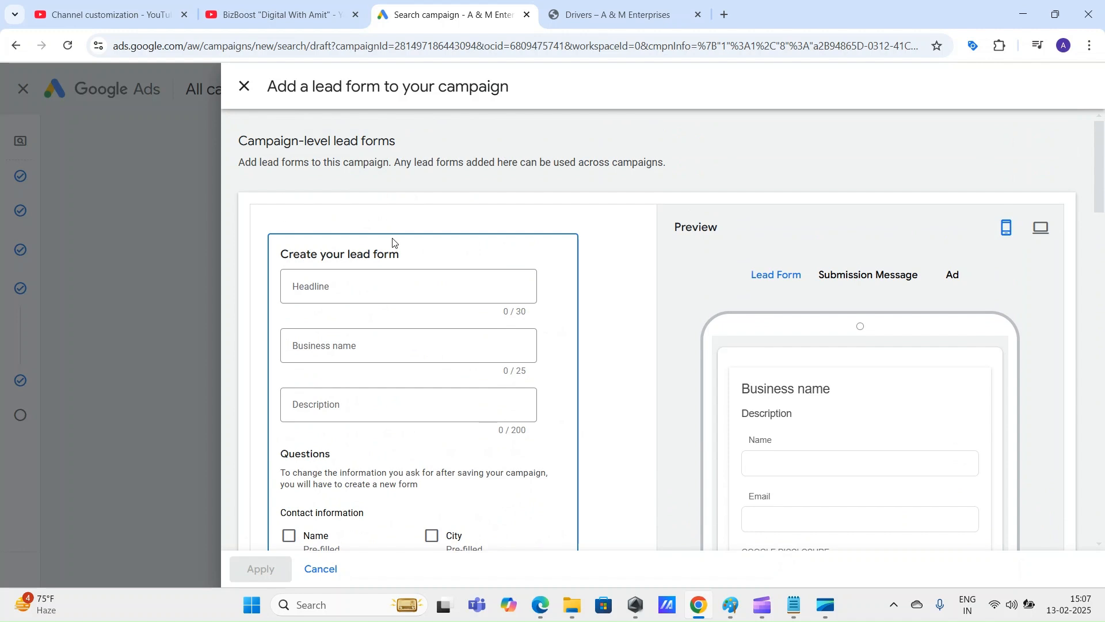
pyautogui.scroll(-1, 1102, 258)
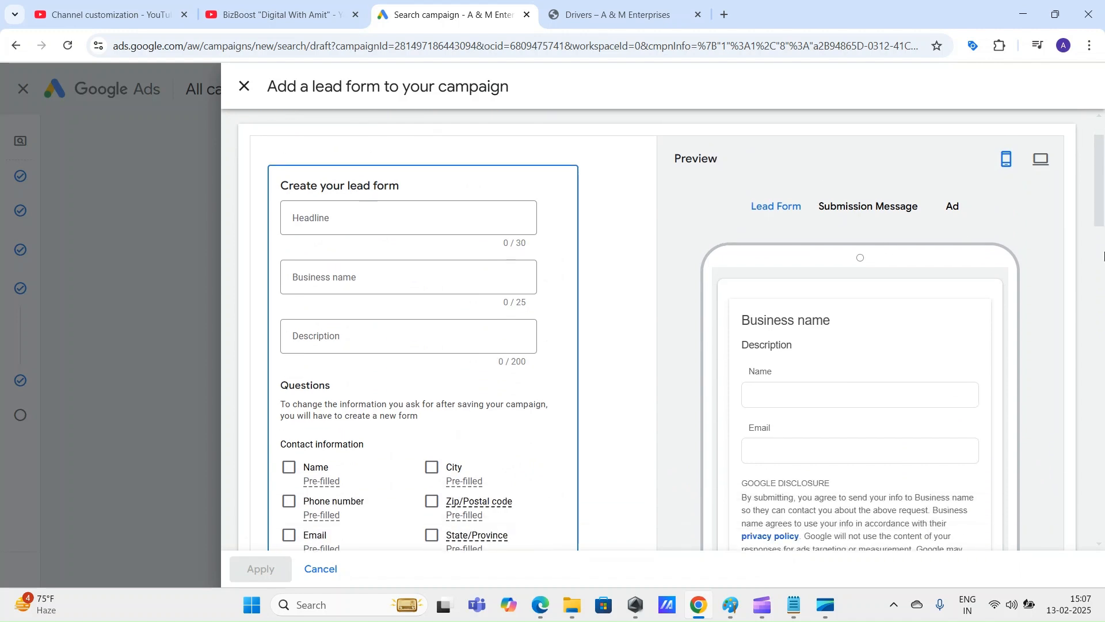
pyautogui.scroll(-1, 920, 280)
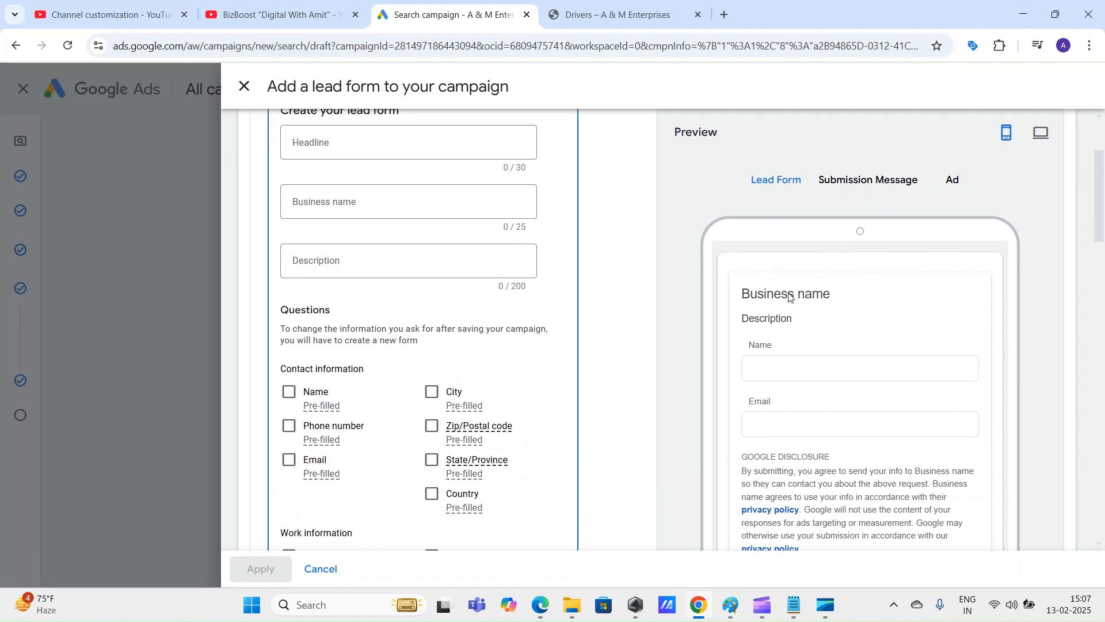
pyautogui.scroll(-3, 822, 338)
pyautogui.scroll(-4, 1104, 273)
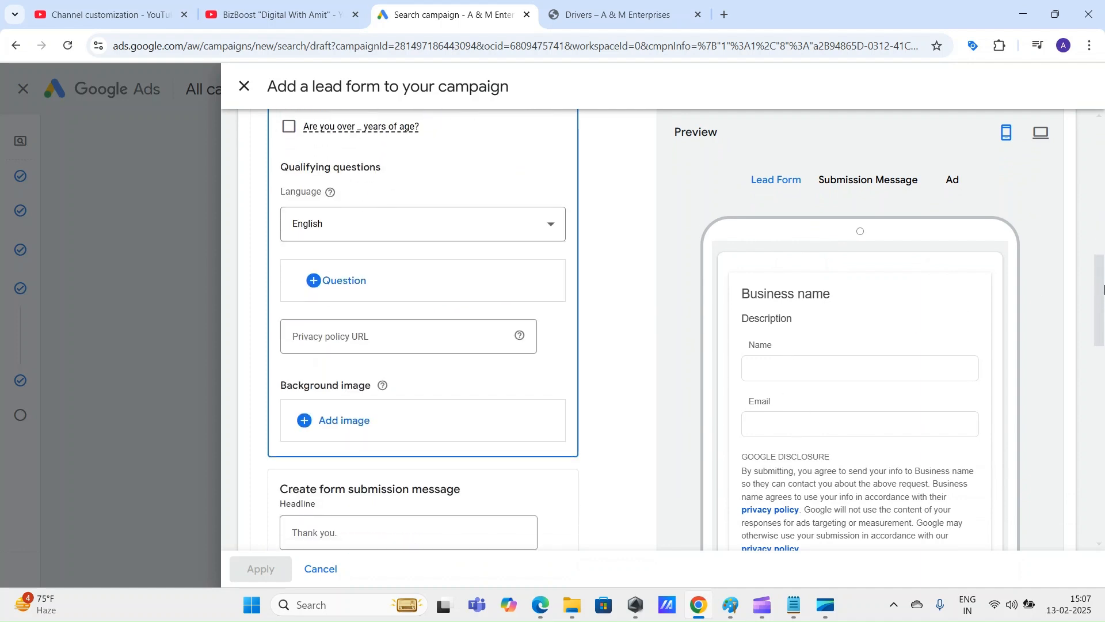
pyautogui.scroll(5, 1100, 351)
pyautogui.scroll(-3, 891, 286)
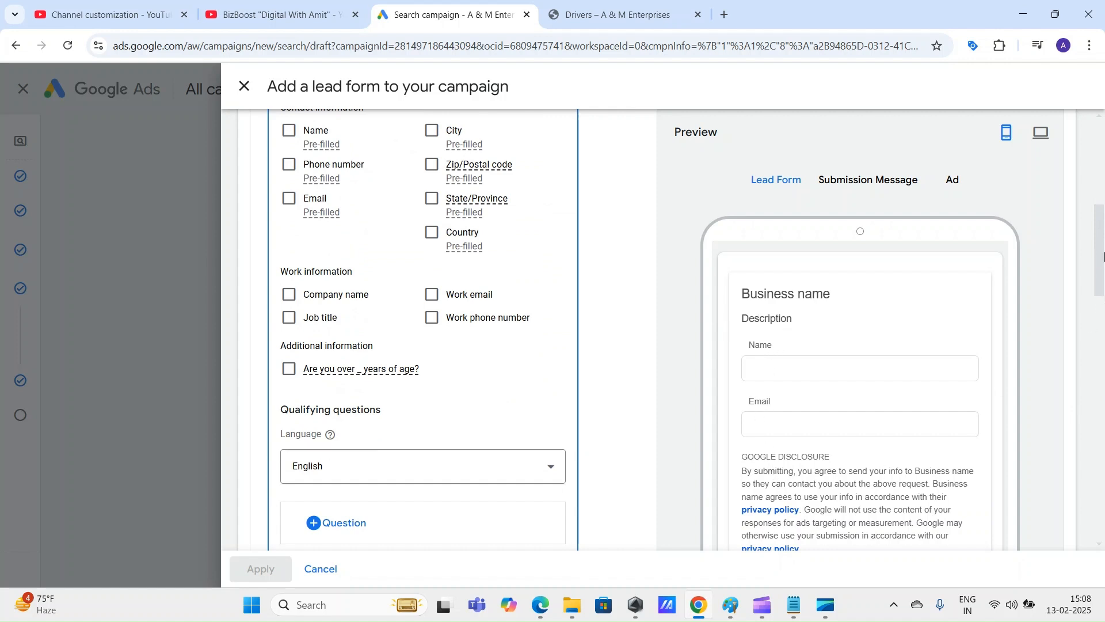
pyautogui.moveTo(1103, 256); pyautogui.dragTo(1100, 130)
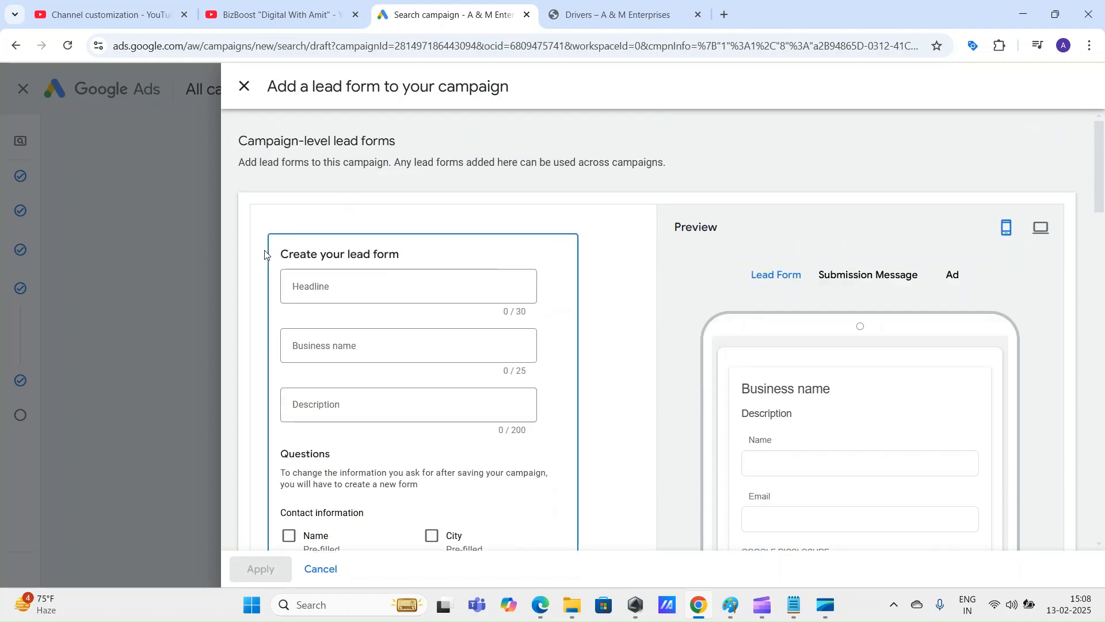
# Set the lead form's headline to "Top services for Business" and its business name to "A & M Enterprises"
pyautogui.click(365, 288)
pyautogui.write('Top services for Business')
pyautogui.moveTo(411, 282); pyautogui.dragTo(257, 288)
pyautogui.click(372, 342)
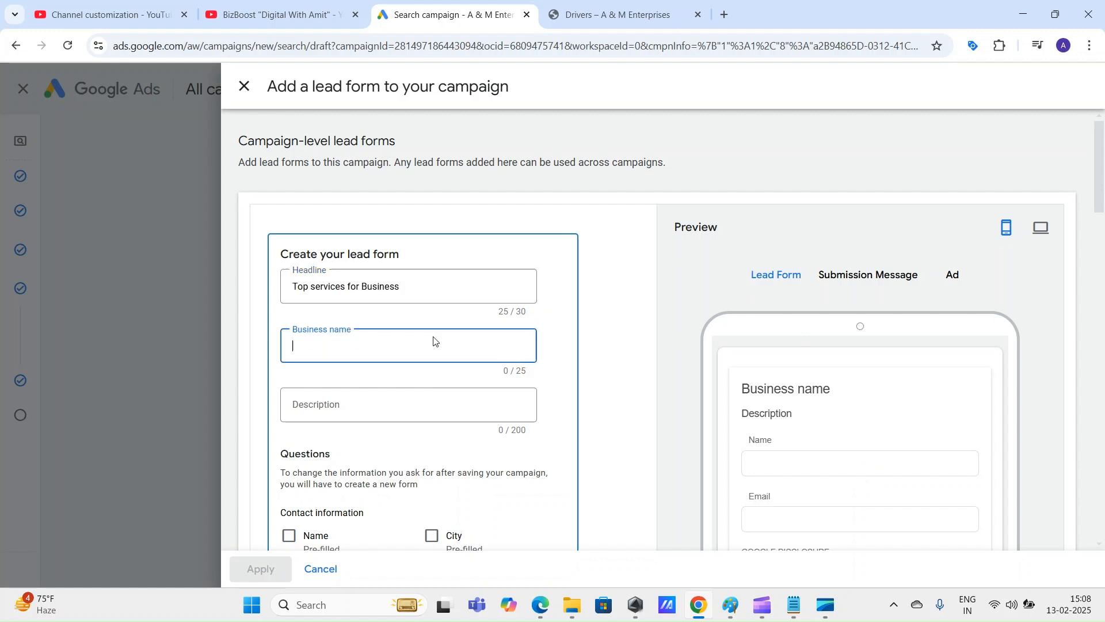
pyautogui.write('A & M Enterprises')
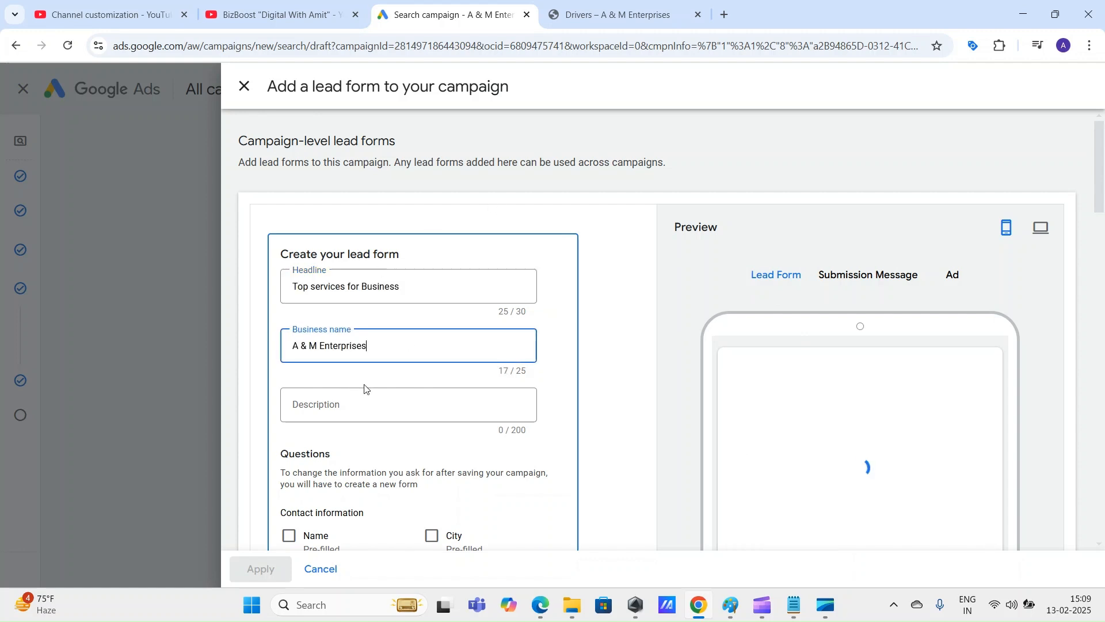
# Enter the lead form description beginning "Founded and registered in 2023, A and M Enterprises is a premier provider of corporate support services"
pyautogui.click(366, 401)
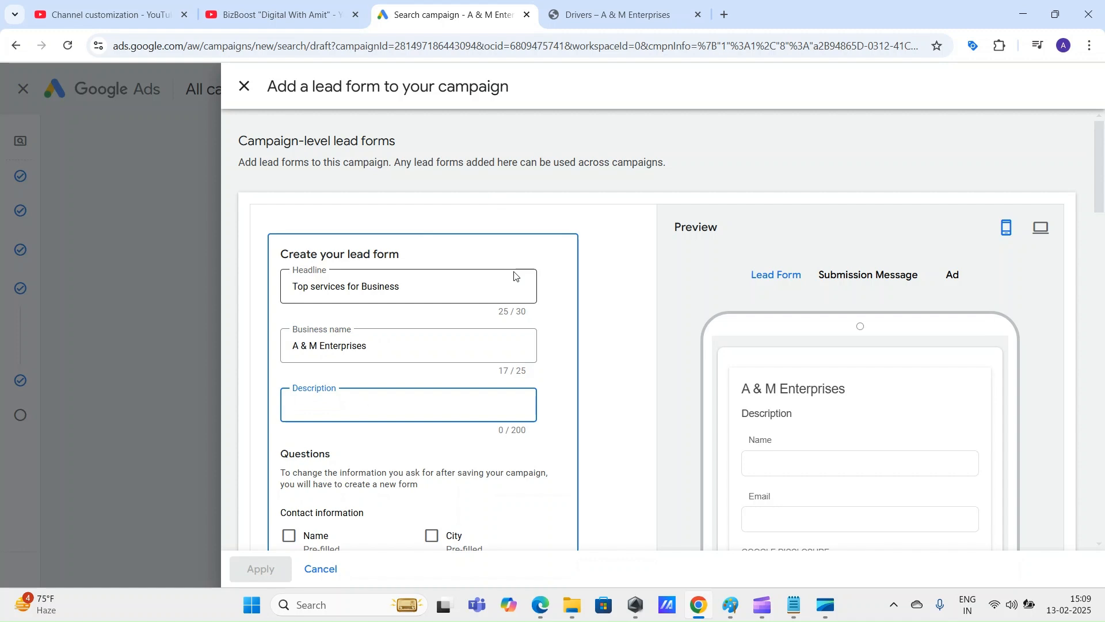
pyautogui.scroll(-1, 324, 366)
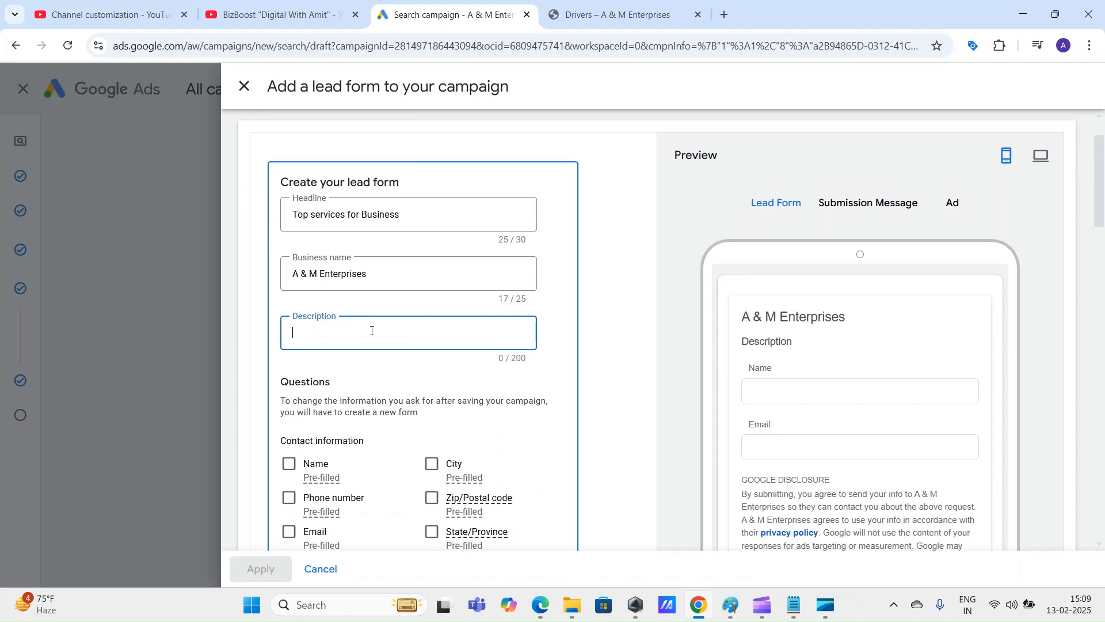
pyautogui.write('Founded and registered in 2023, A and M Enterprises is a premier provider of corporate support services, committed to enhancing workplace efficiency, security, and cleanliness across industries.')
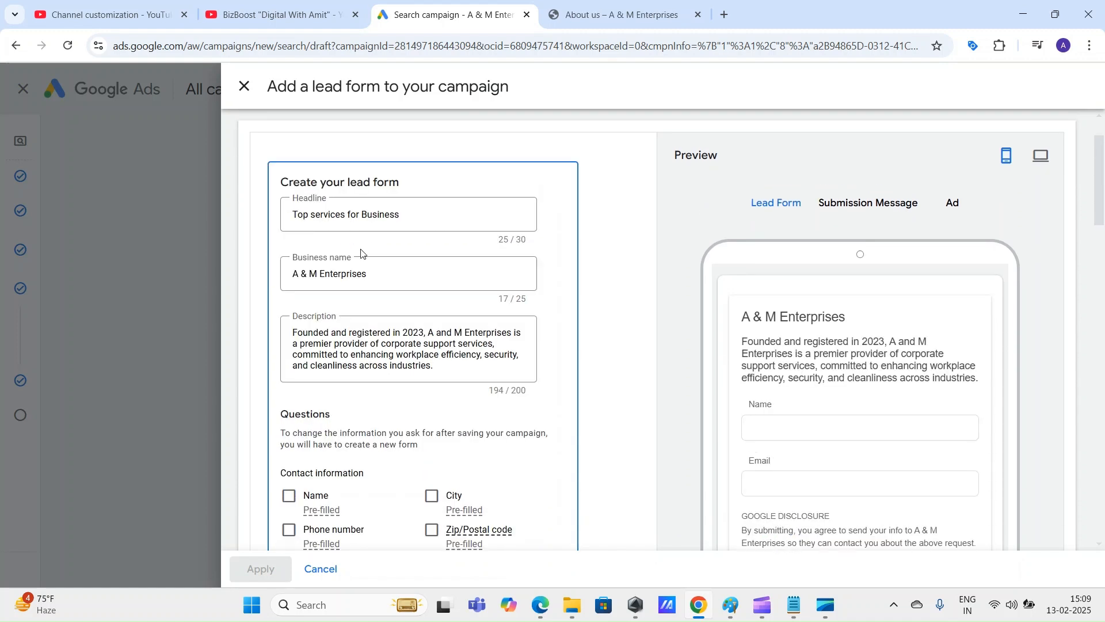
# Review the lead form's headline, business name and description and compare them with the form preview
pyautogui.click(523, 241)
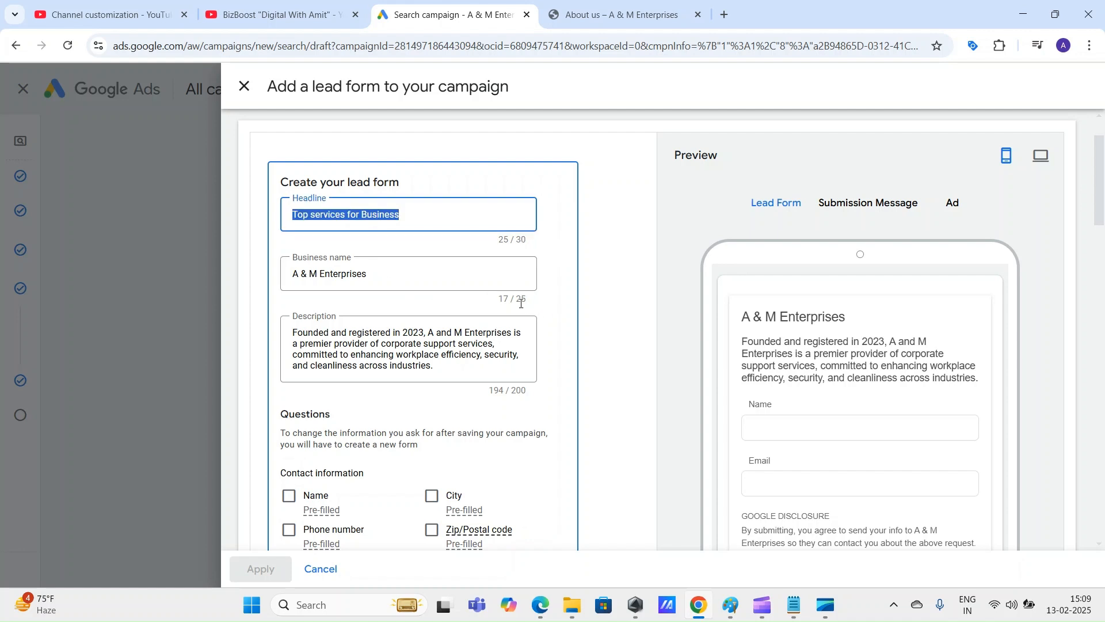
pyautogui.click(521, 302)
pyautogui.scroll(-3, 588, 300)
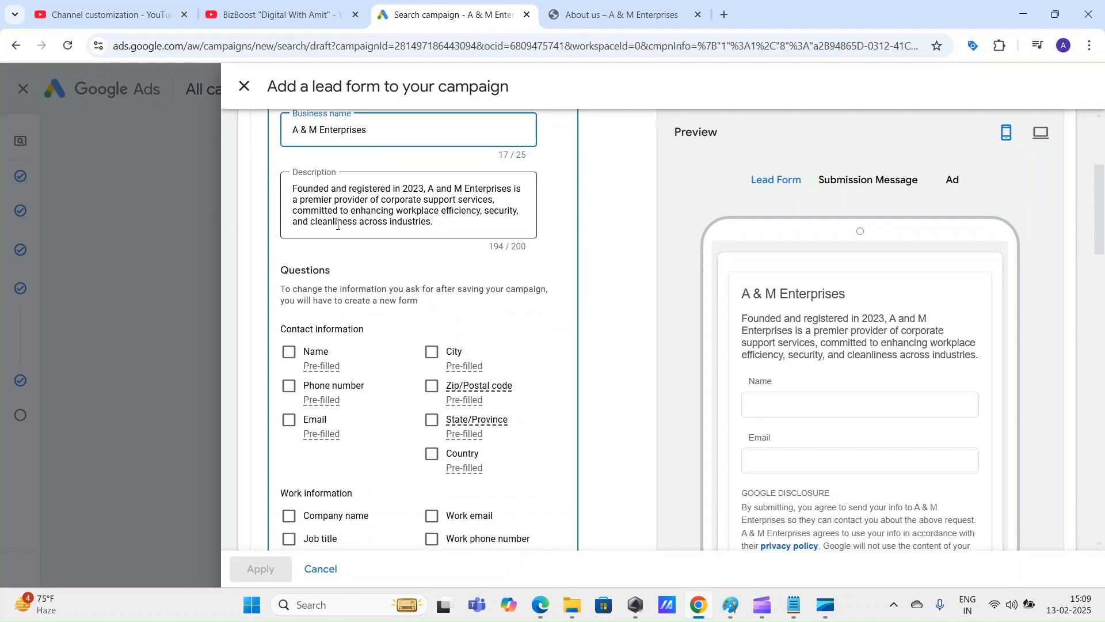
pyautogui.tripleClick(439, 224)
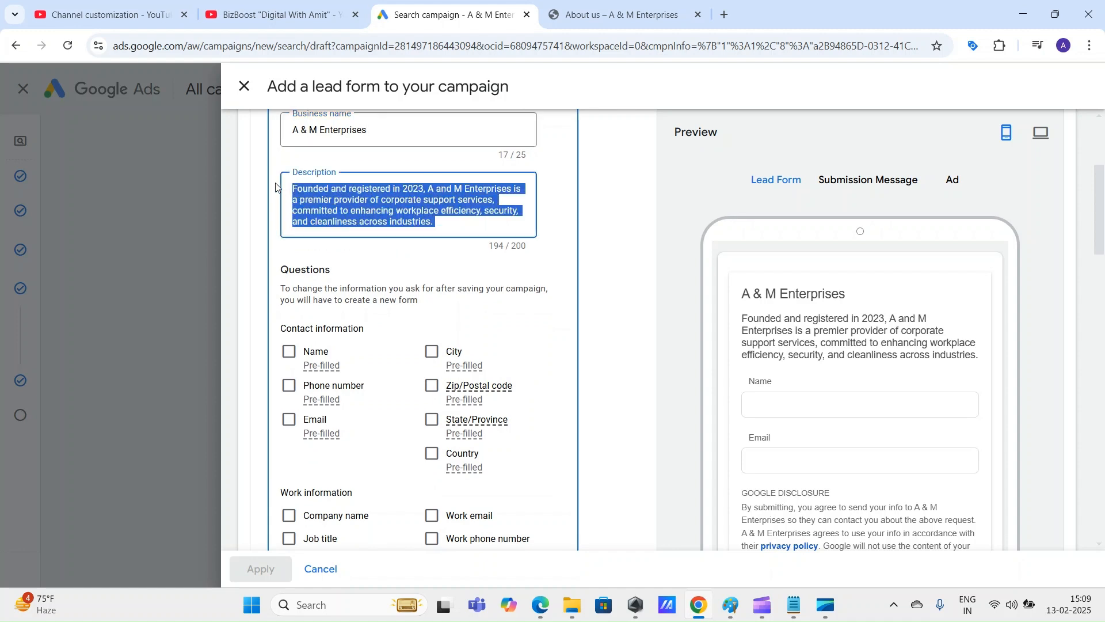
pyautogui.click(584, 272)
pyautogui.scroll(2, 626, 341)
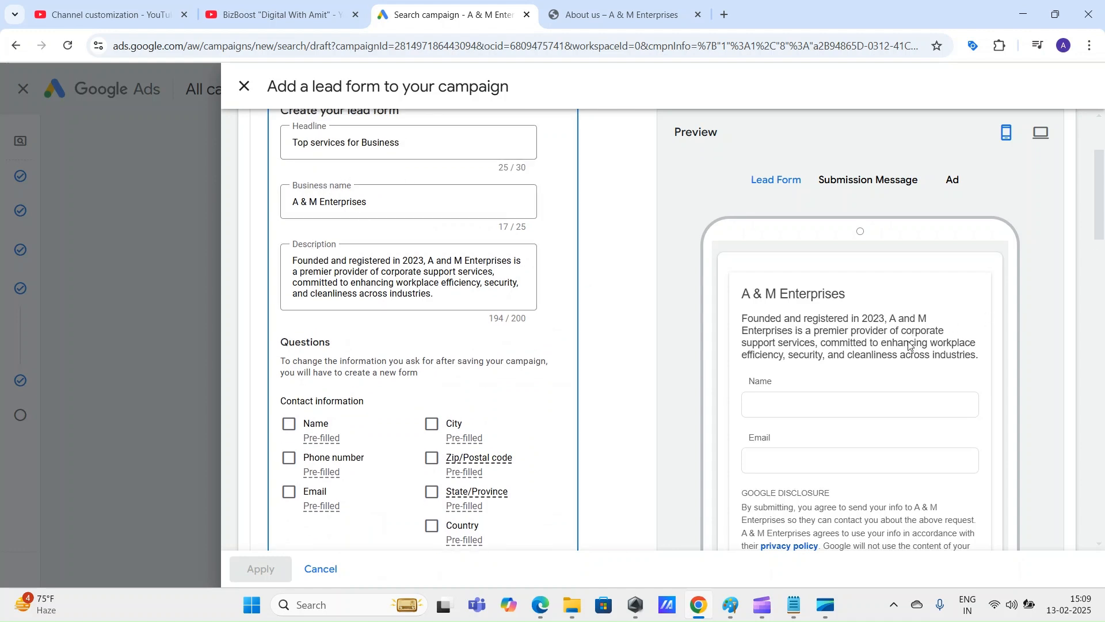
pyautogui.scroll(2, 909, 354)
pyautogui.scroll(2, 910, 354)
pyautogui.scroll(-2, 910, 345)
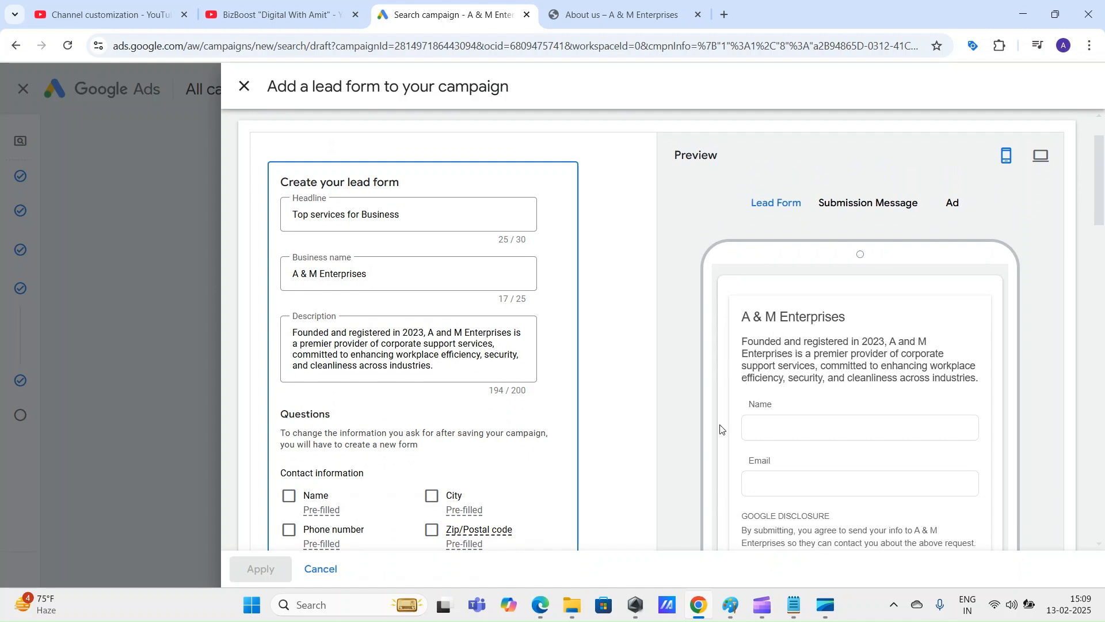
# Include name as full name, phone number, email and city among the lead form's contact information questions
pyautogui.scroll(-4, 322, 288)
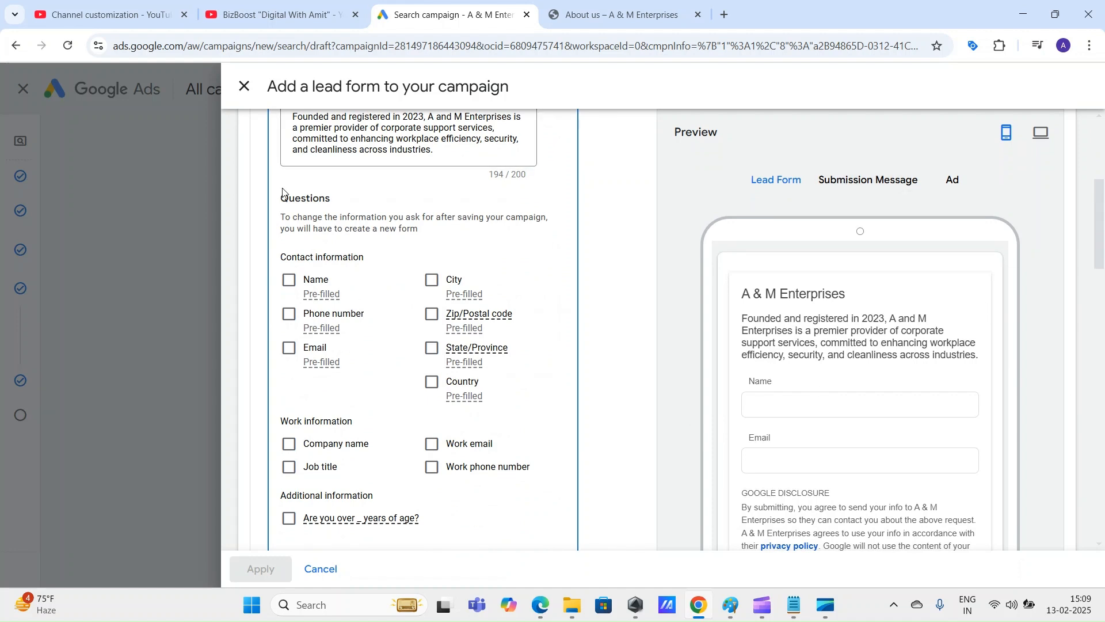
pyautogui.moveTo(316, 299)
pyautogui.click(289, 281)
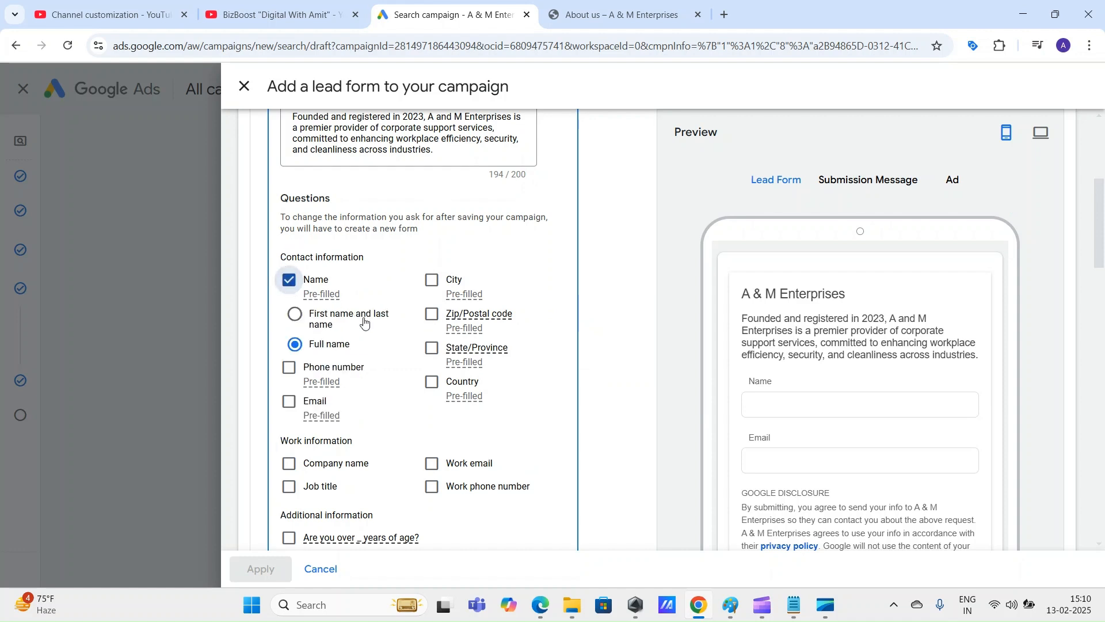
pyautogui.click(291, 369)
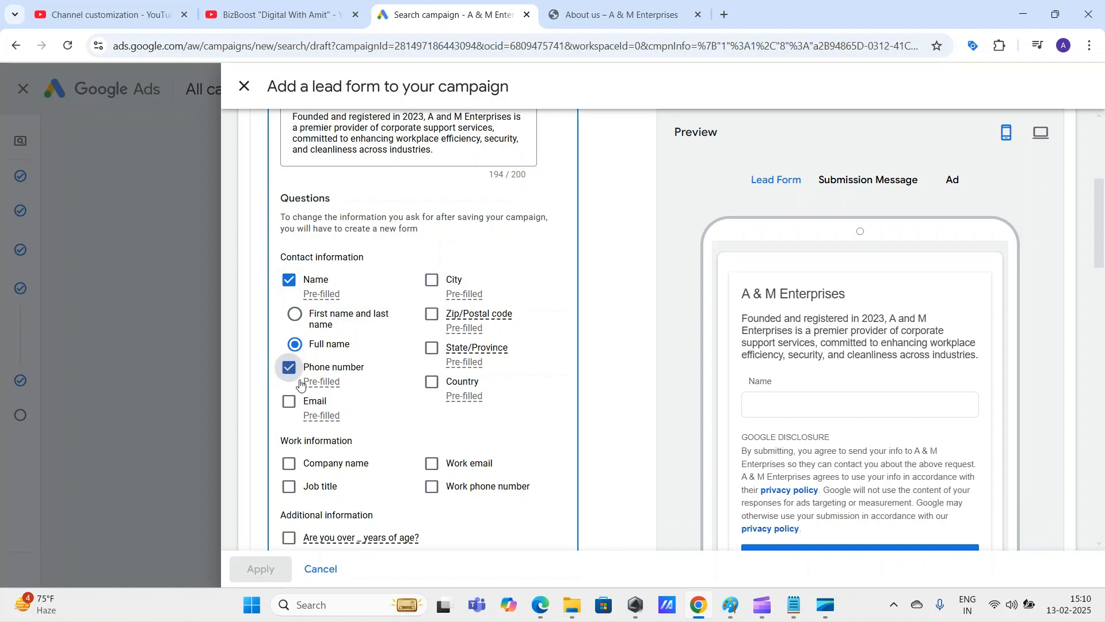
pyautogui.click(293, 404)
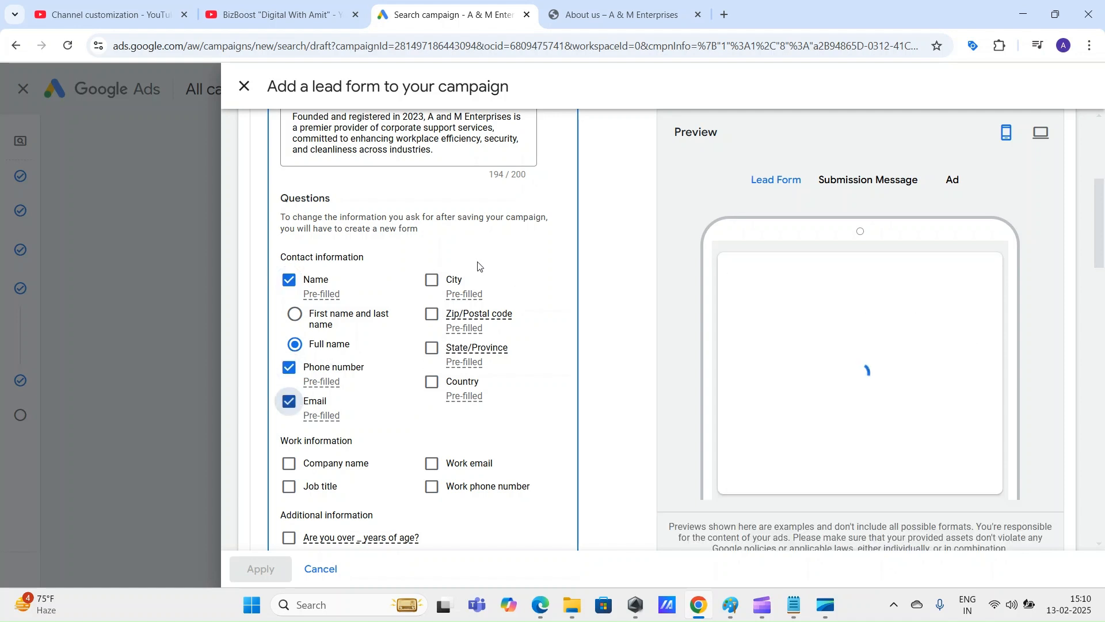
pyautogui.click(432, 280)
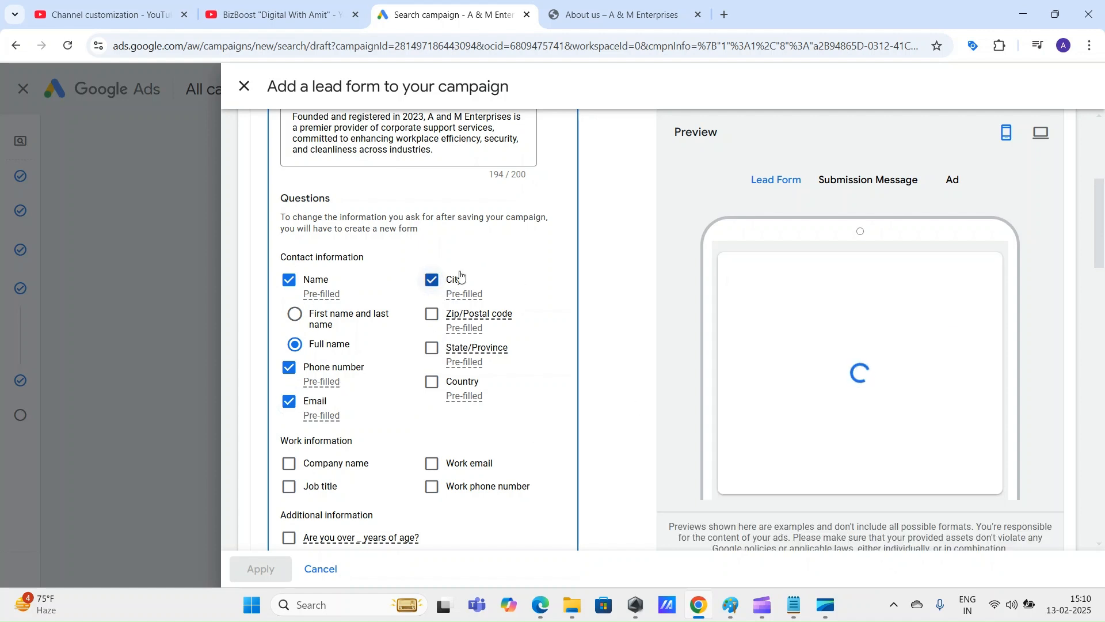
# Include company name among the work information questions and read the help text of the age question
pyautogui.scroll(-3, 934, 382)
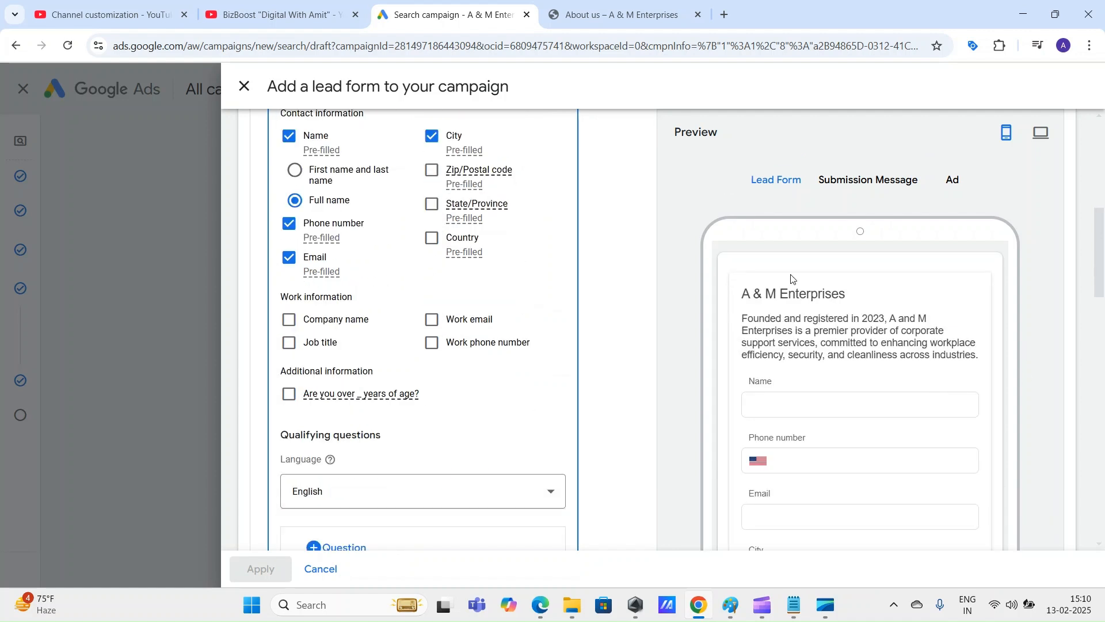
pyautogui.scroll(-1, 522, 233)
pyautogui.scroll(-2, 523, 233)
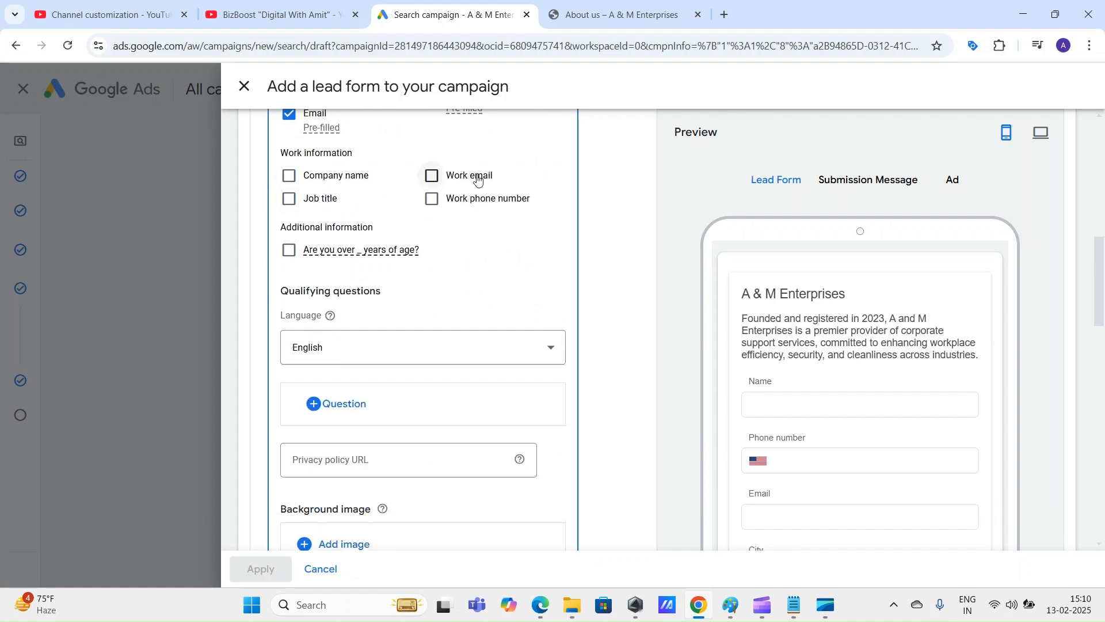
pyautogui.click(289, 180)
pyautogui.scroll(-5, 876, 457)
pyautogui.scroll(5, 447, 360)
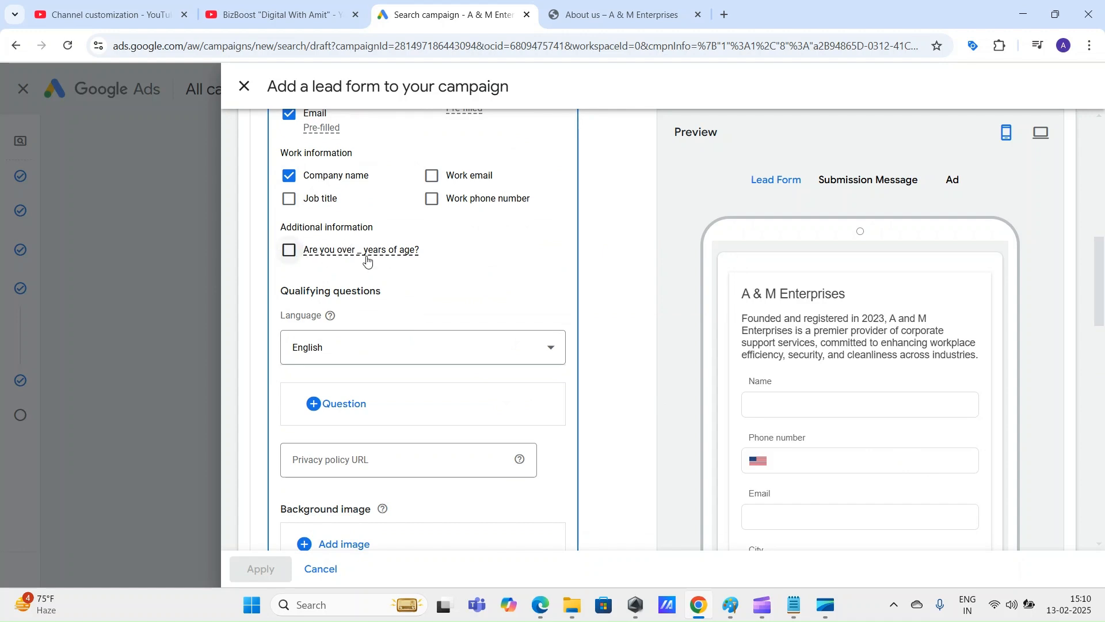
pyautogui.moveTo(365, 258)
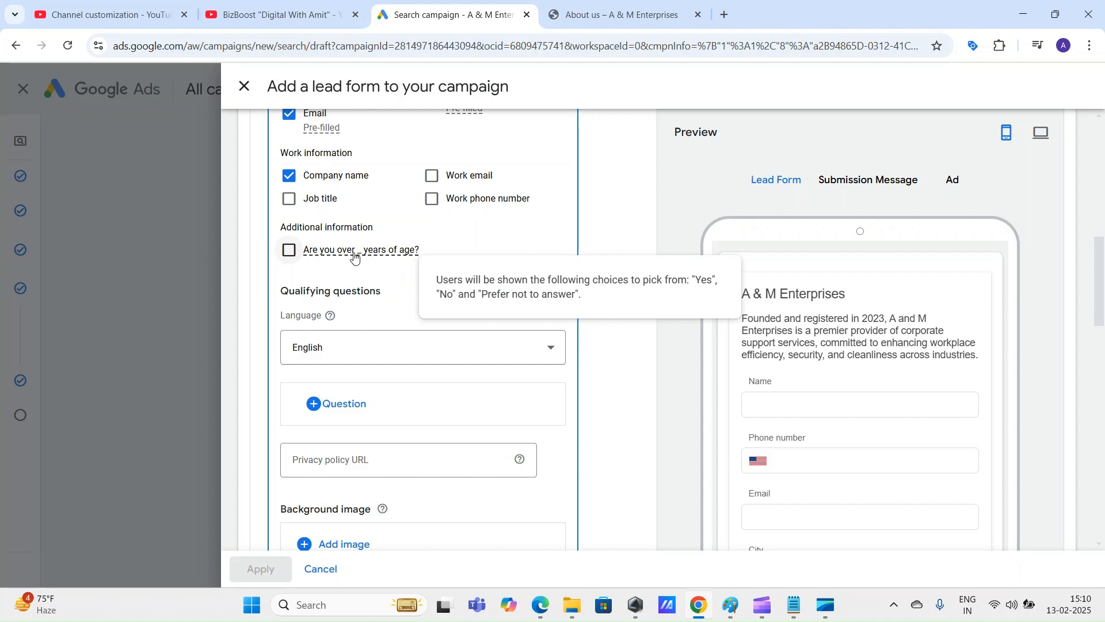
# Check the languages offered for the lead form's qualifying questions, keeping English selected
pyautogui.scroll(-2, 302, 136)
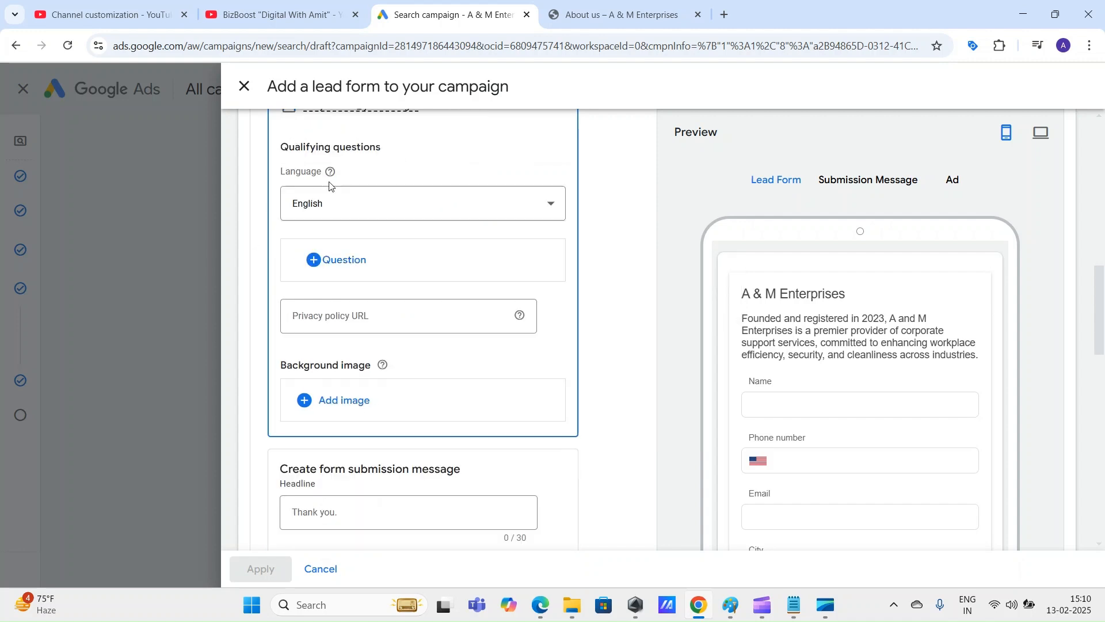
pyautogui.click(337, 202)
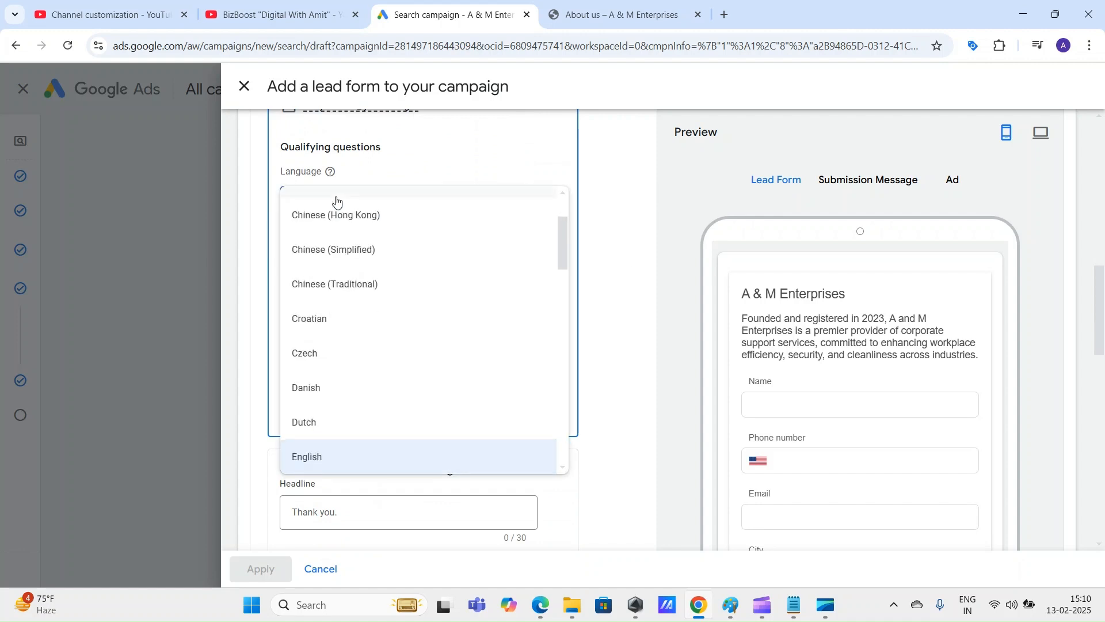
pyautogui.click(614, 192)
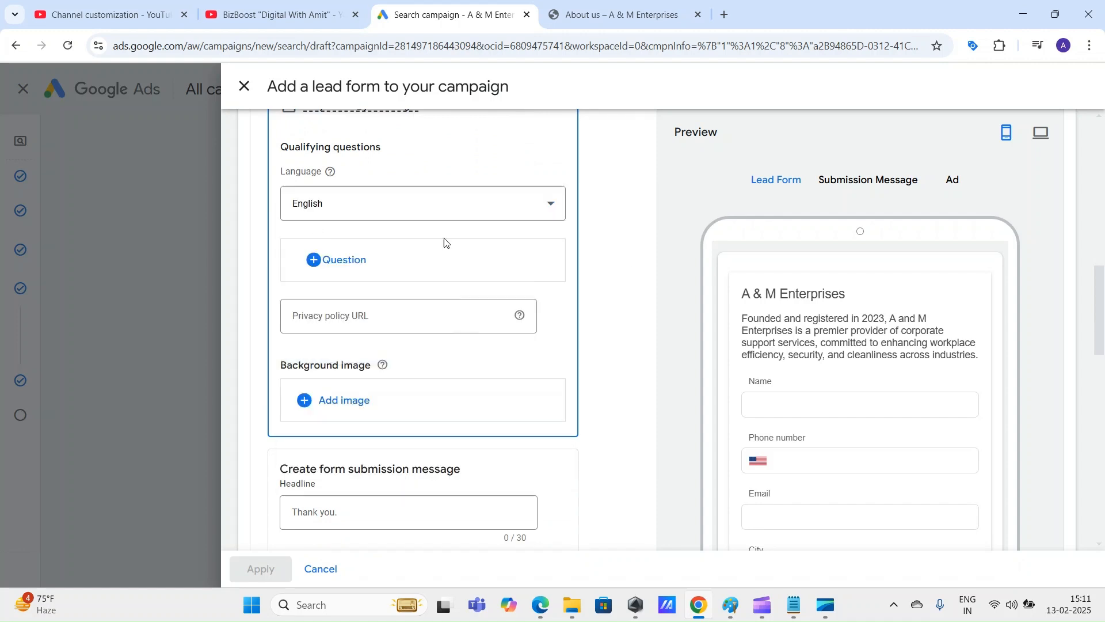
pyautogui.scroll(3, 351, 315)
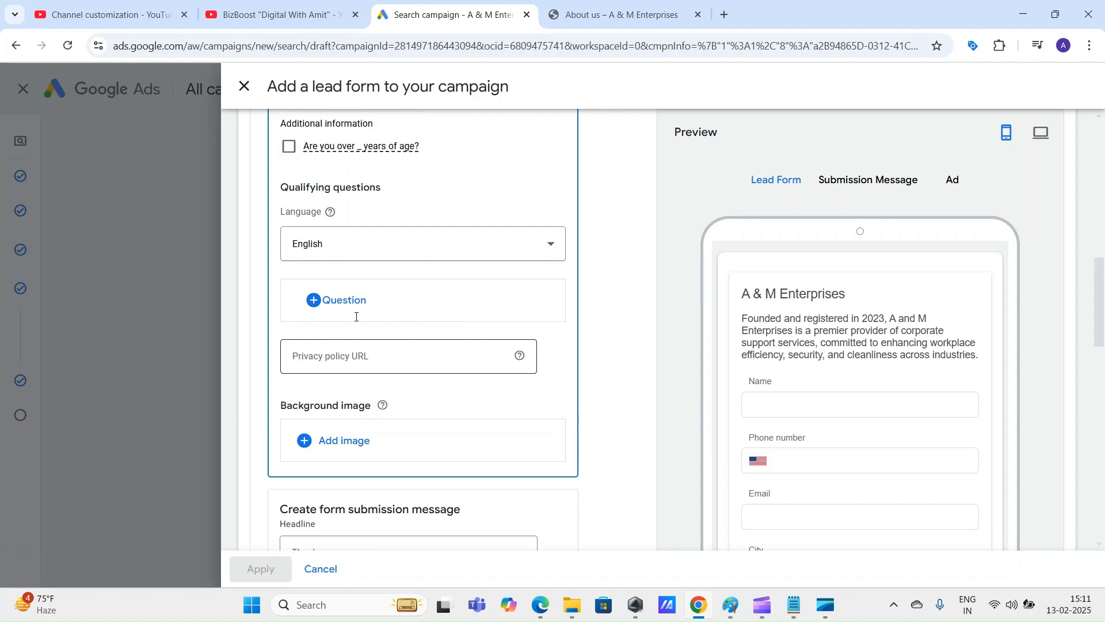
pyautogui.scroll(-3, 506, 309)
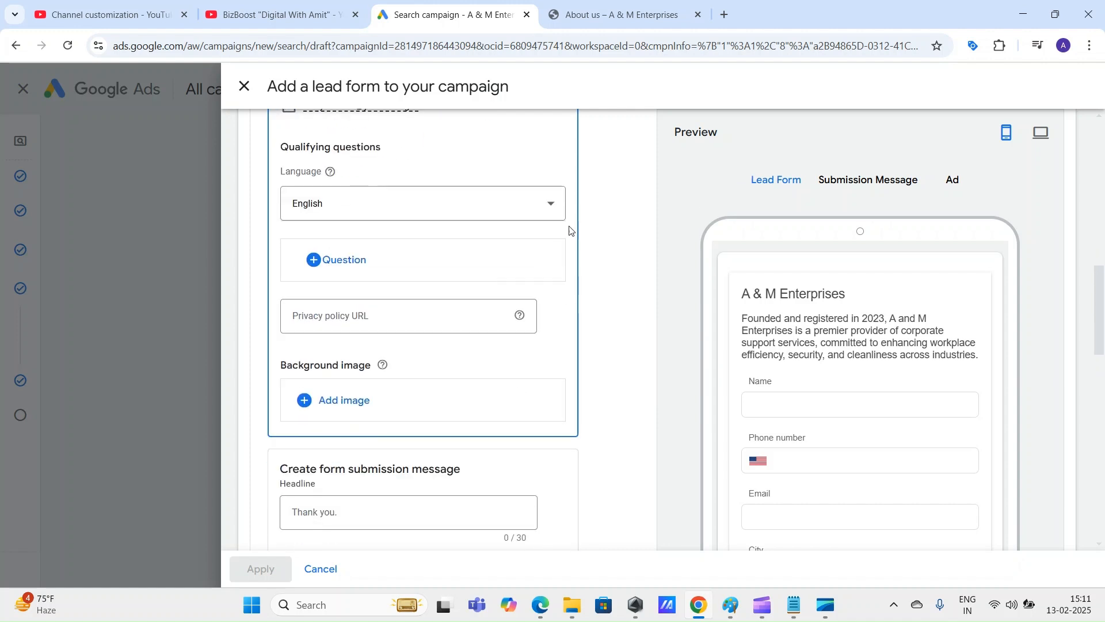
# Browse the predefined qualifying questions, examining those in the Business and Technology categories without adding any
pyautogui.click(338, 261)
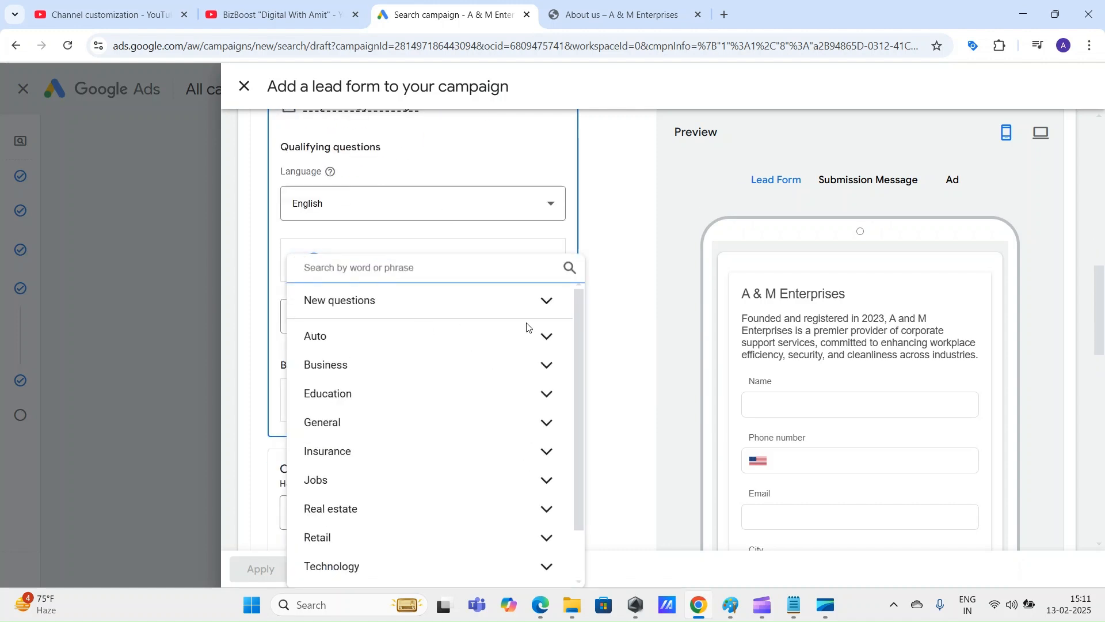
pyautogui.moveTo(577, 310)
pyautogui.mouseDown()
pyautogui.moveTo(567, 359)
pyautogui.moveTo(585, 303)
pyautogui.mouseUp()
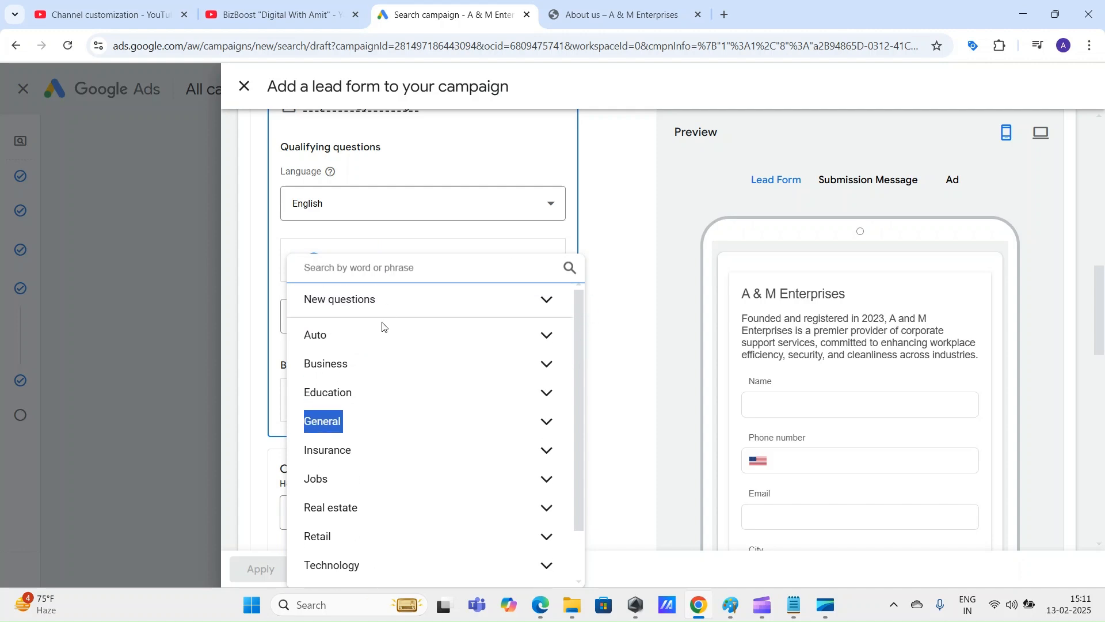
pyautogui.click(547, 364)
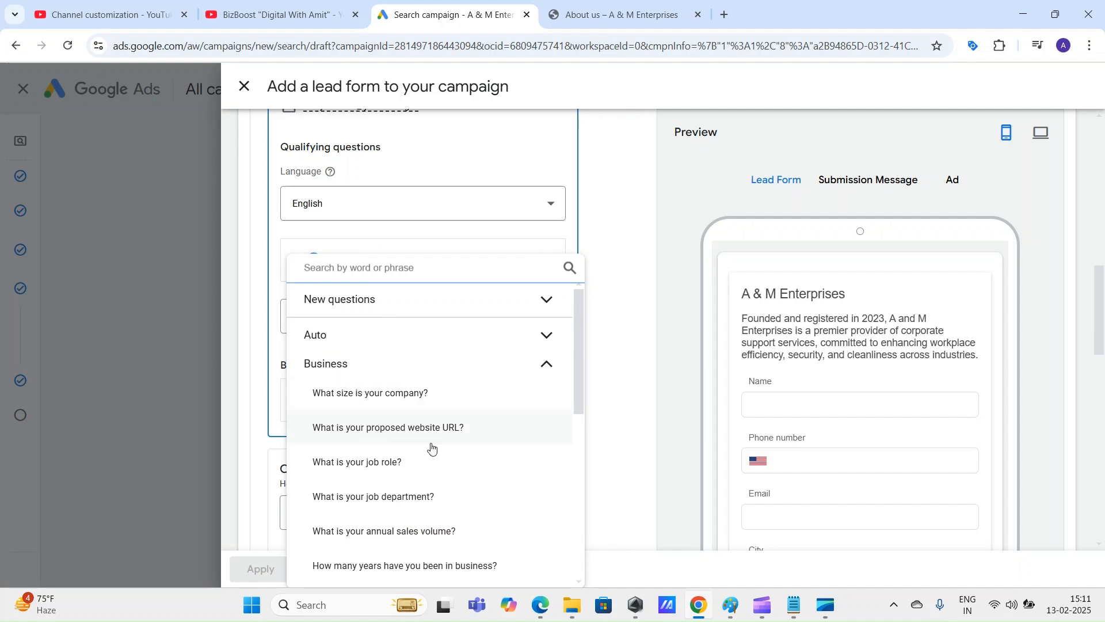
pyautogui.scroll(-5, 433, 448)
pyautogui.scroll(2, 409, 449)
pyautogui.scroll(4, 409, 449)
pyautogui.click(552, 374)
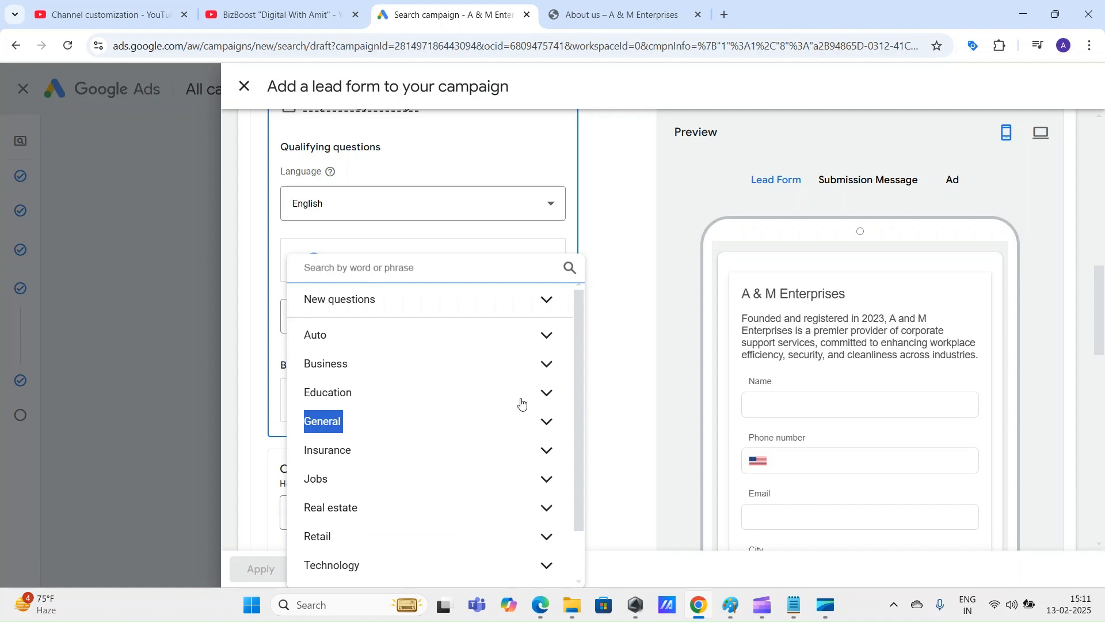
pyautogui.scroll(-1, 403, 443)
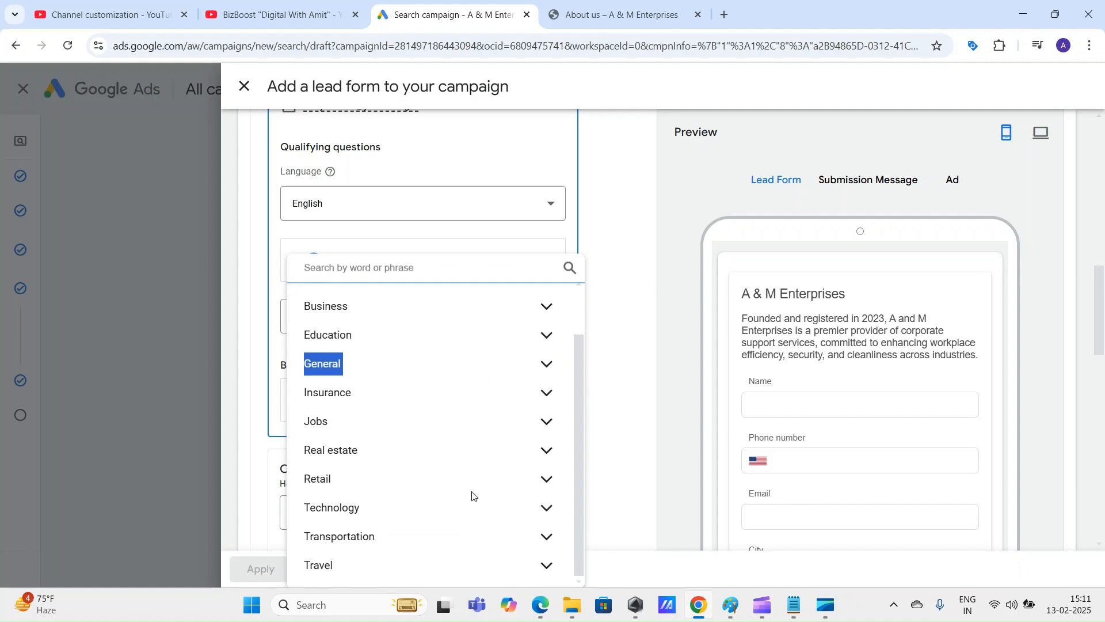
pyautogui.click(547, 509)
pyautogui.scroll(-3, 529, 429)
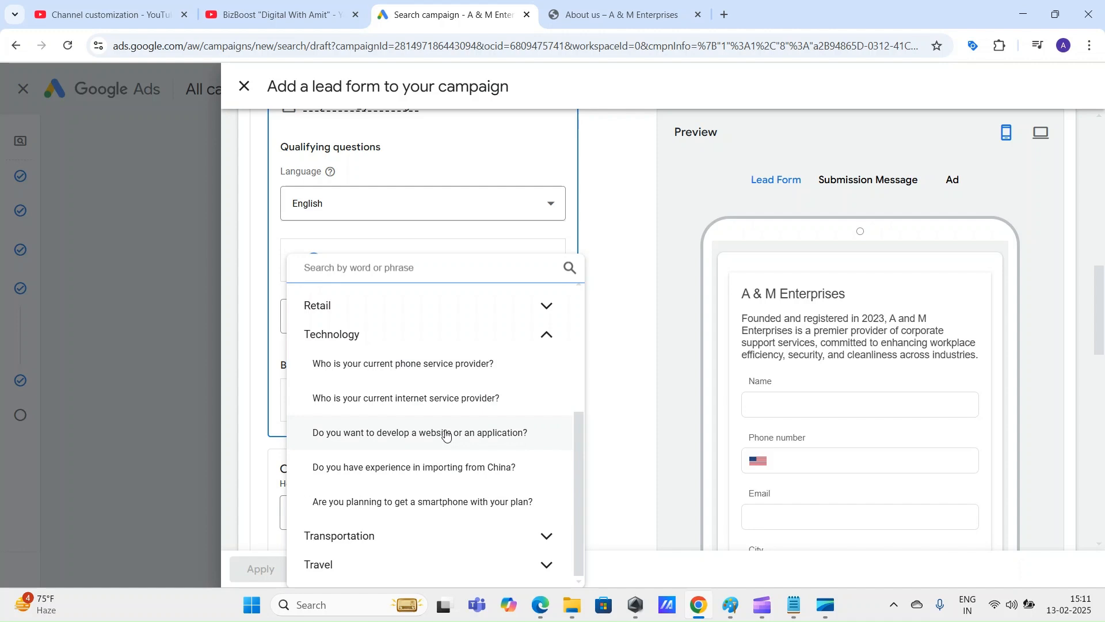
pyautogui.click(551, 336)
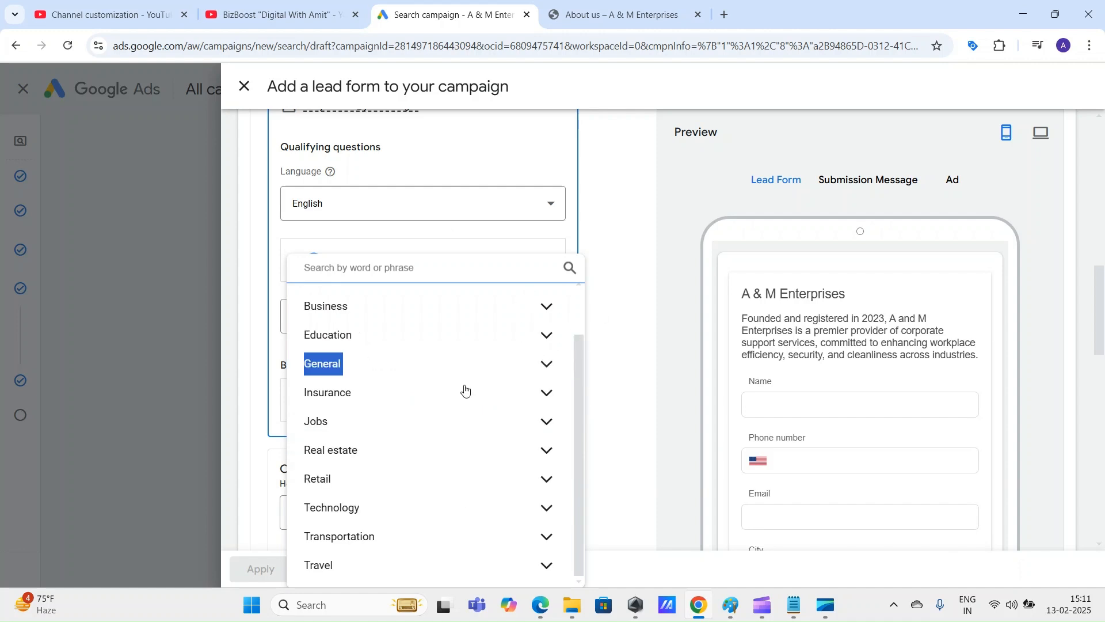
pyautogui.click(625, 253)
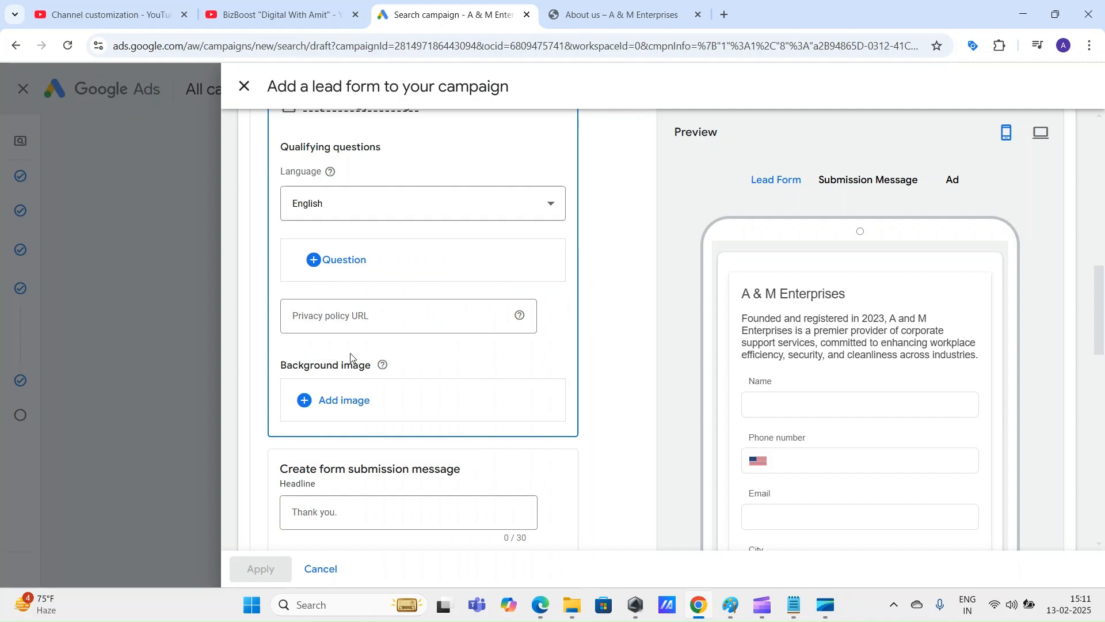
pyautogui.click(409, 318)
pyautogui.scroll(-3, 346, 242)
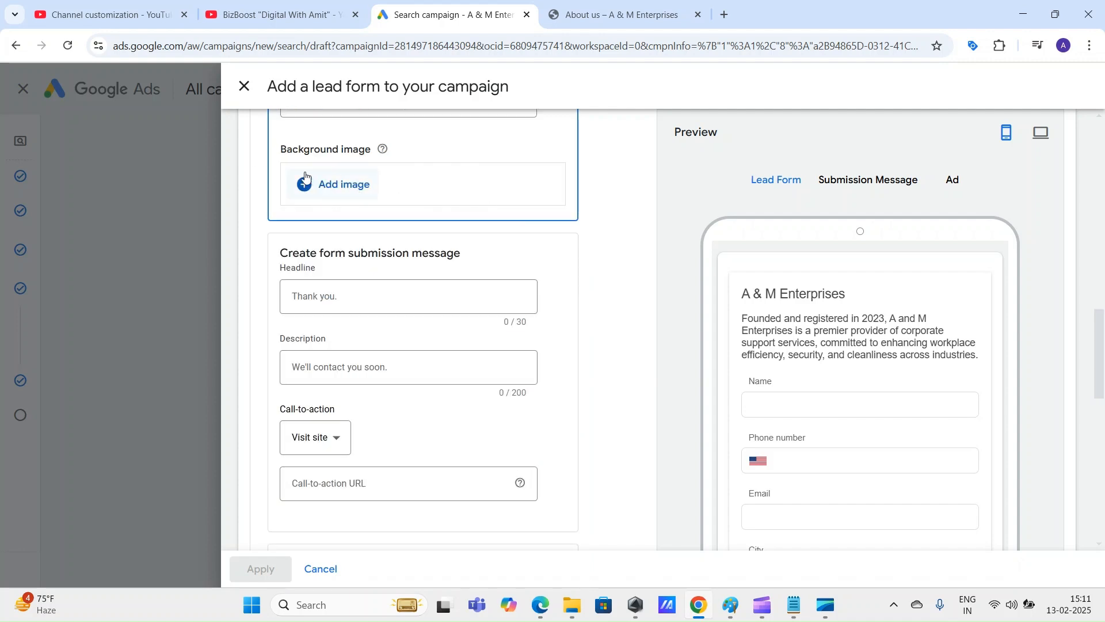
pyautogui.click(365, 188)
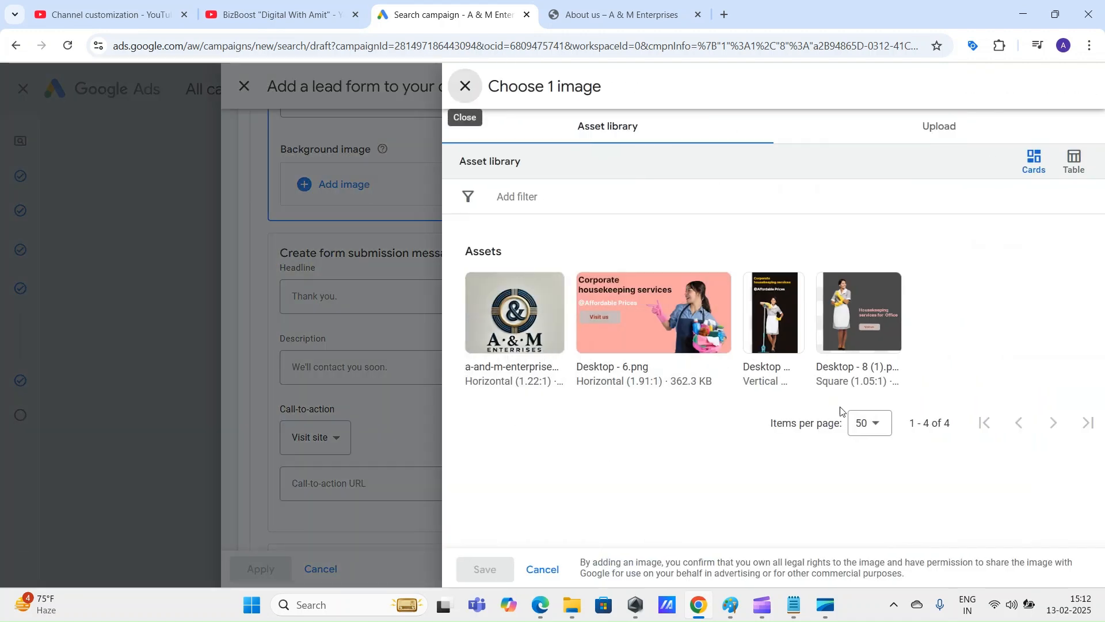
pyautogui.click(784, 320)
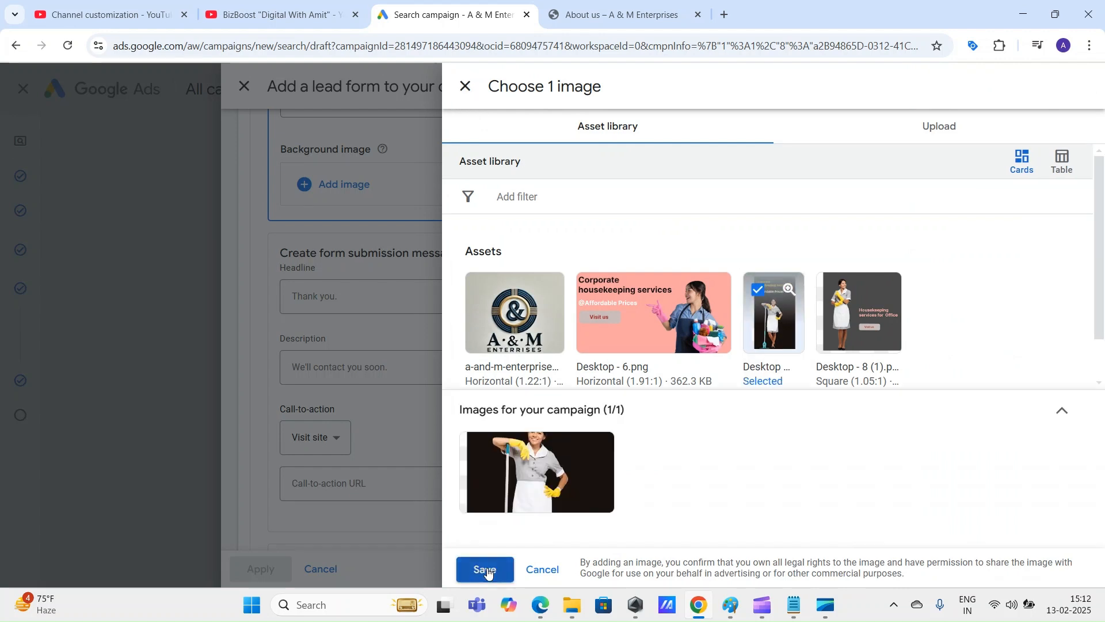
pyautogui.click(486, 570)
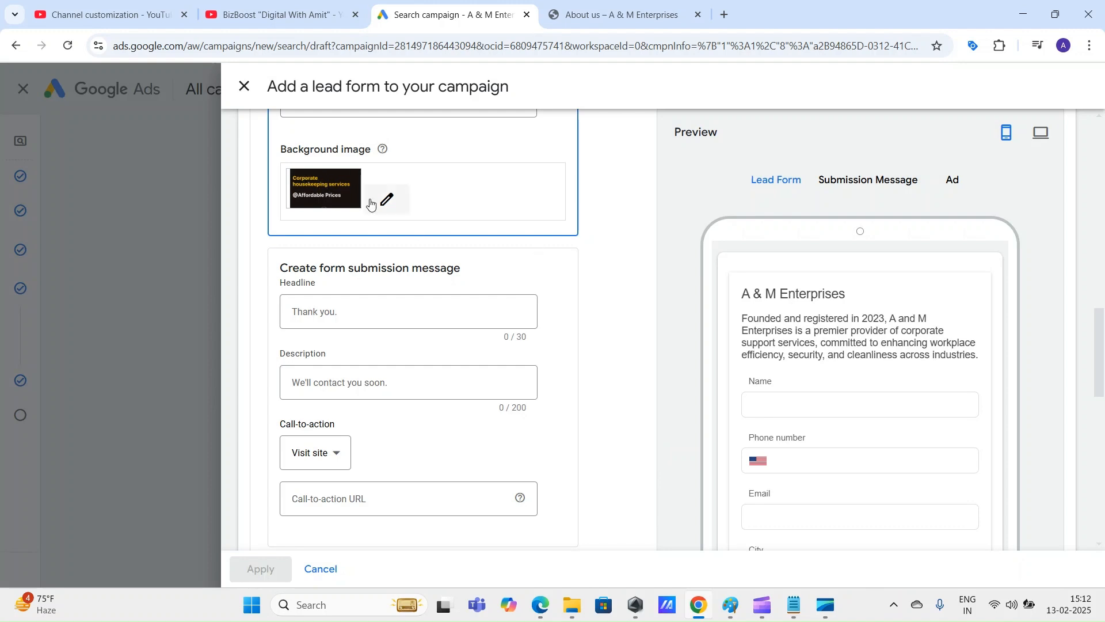
# Write the form submission message with headline "Thank you for the submission." and description "We will contact you soon."
pyautogui.scroll(3, 601, 403)
pyautogui.scroll(-8, 601, 403)
pyautogui.scroll(4, 601, 404)
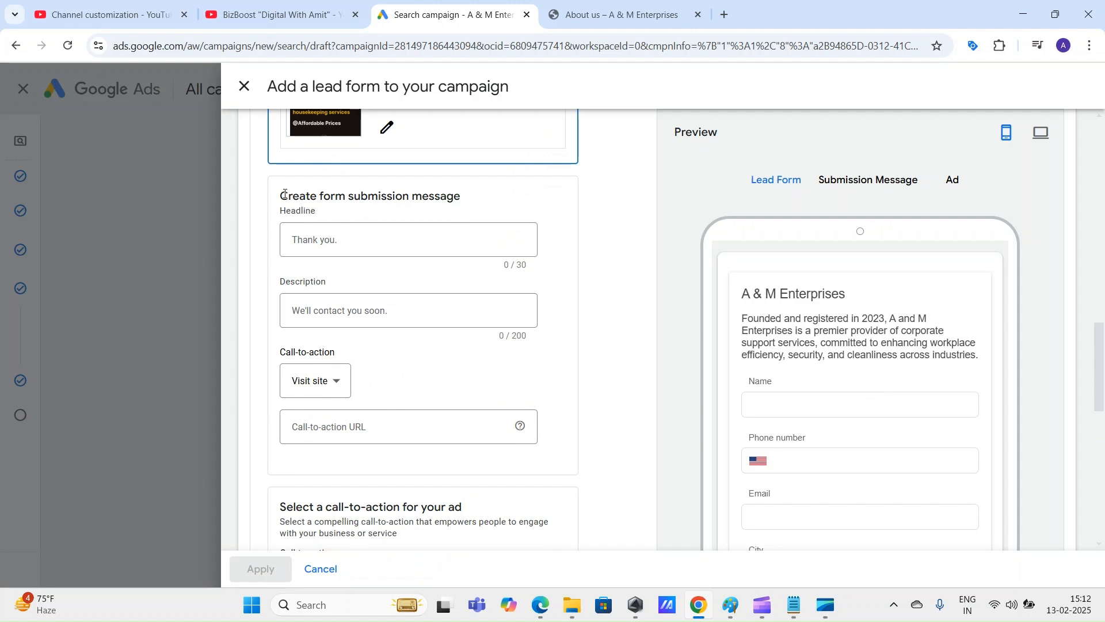
pyautogui.moveTo(279, 199); pyautogui.dragTo(482, 209)
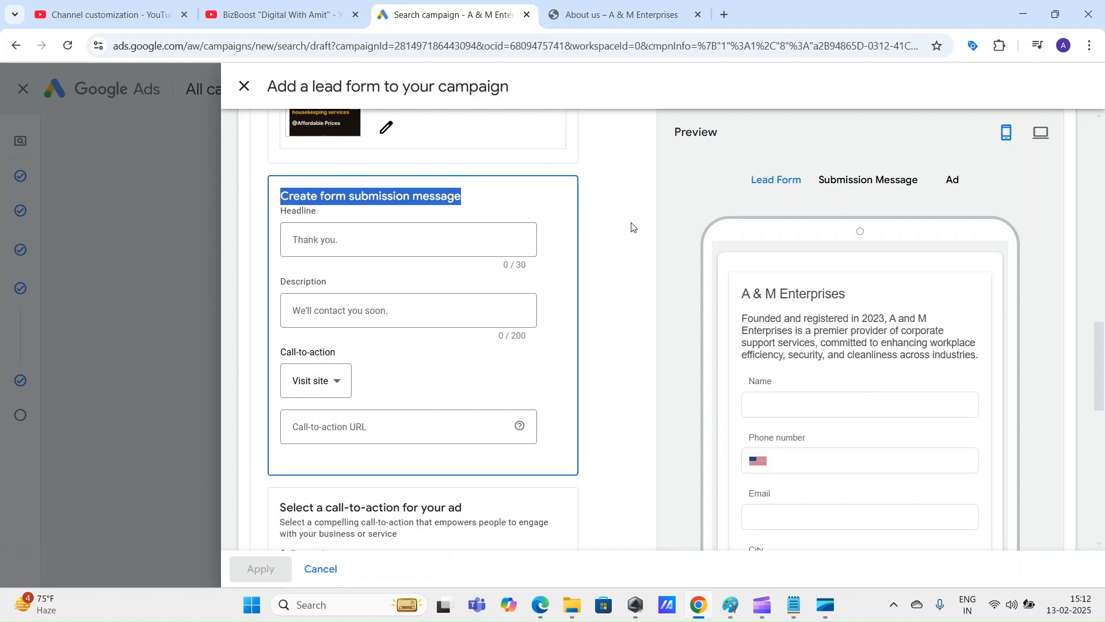
pyautogui.click(631, 227)
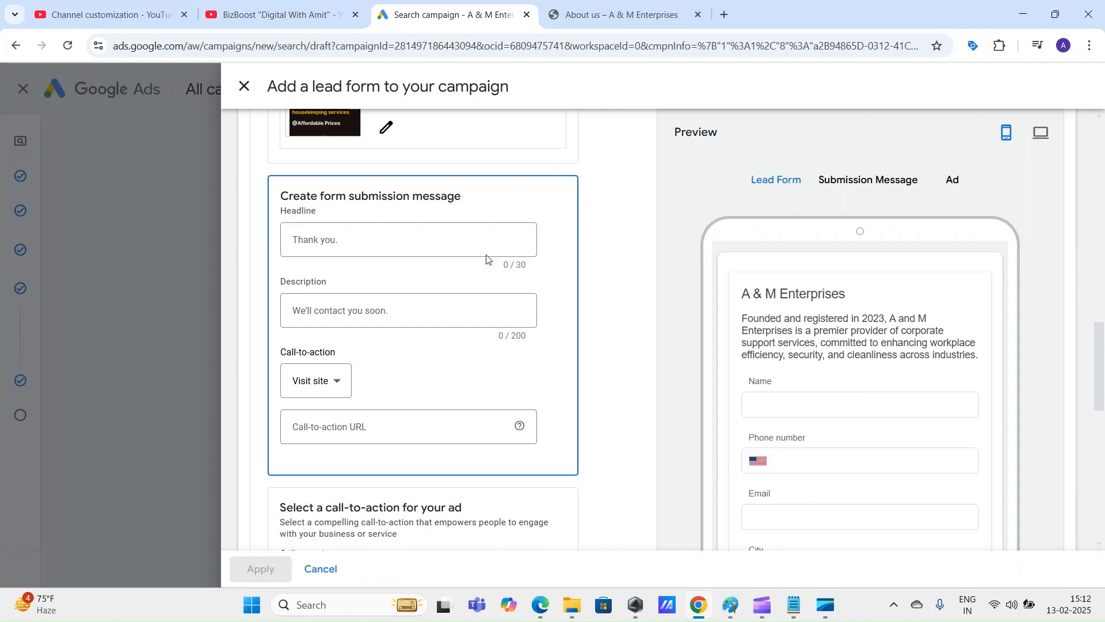
pyautogui.click(330, 241)
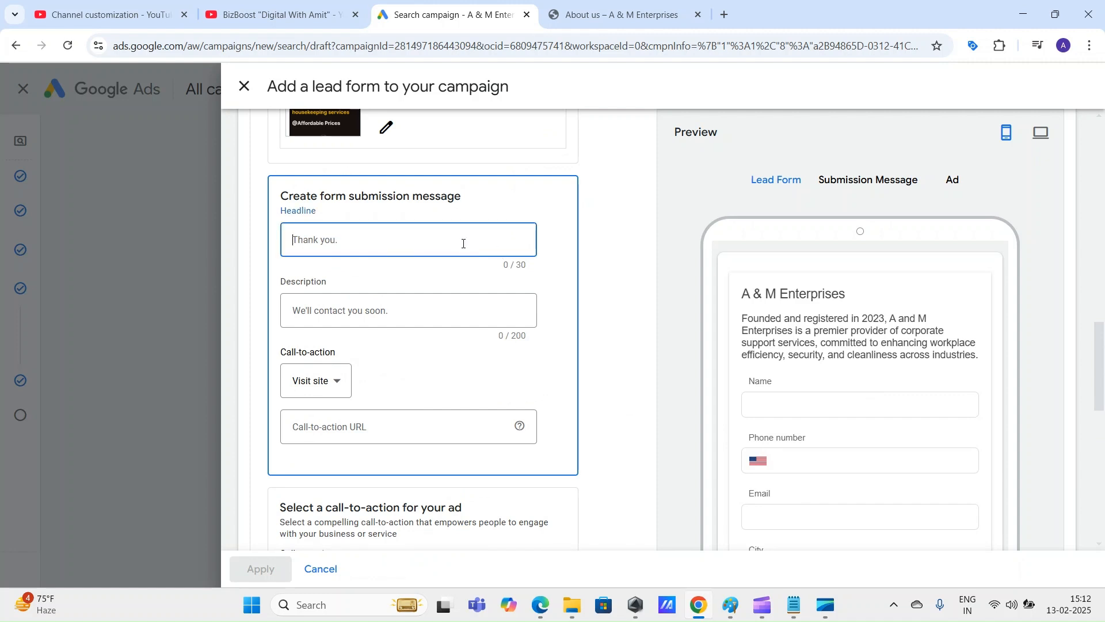
pyautogui.write('Thank you for the submission.')
pyautogui.click(400, 306)
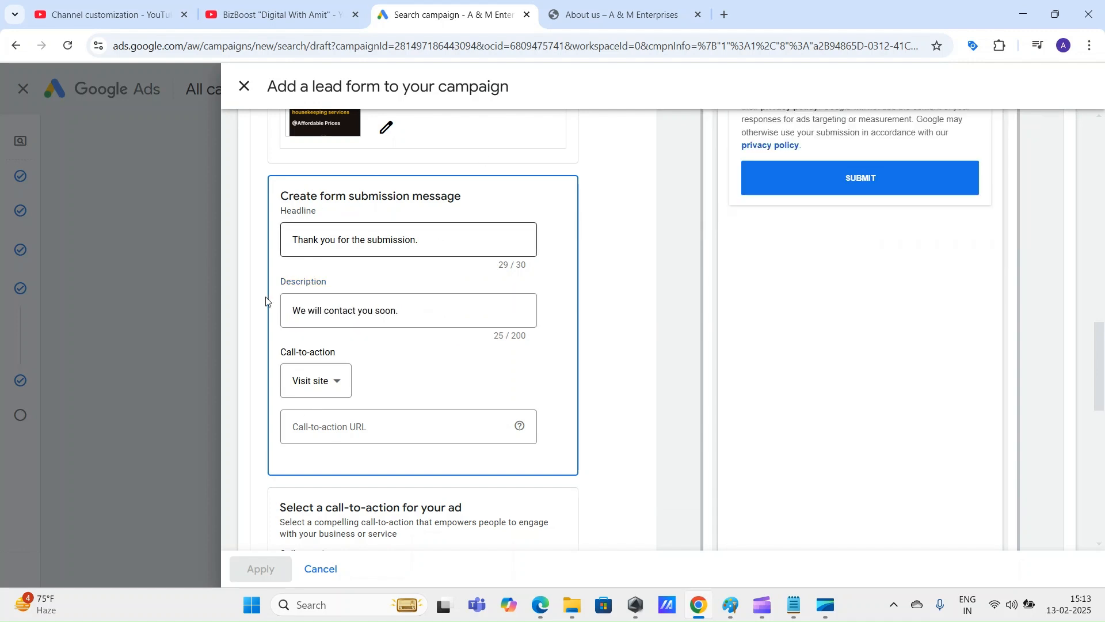
# Keep Visit site as the submission message's call-to-action and open the A & M Enterprises website's home page for the call-to-action URL
pyautogui.click(317, 382)
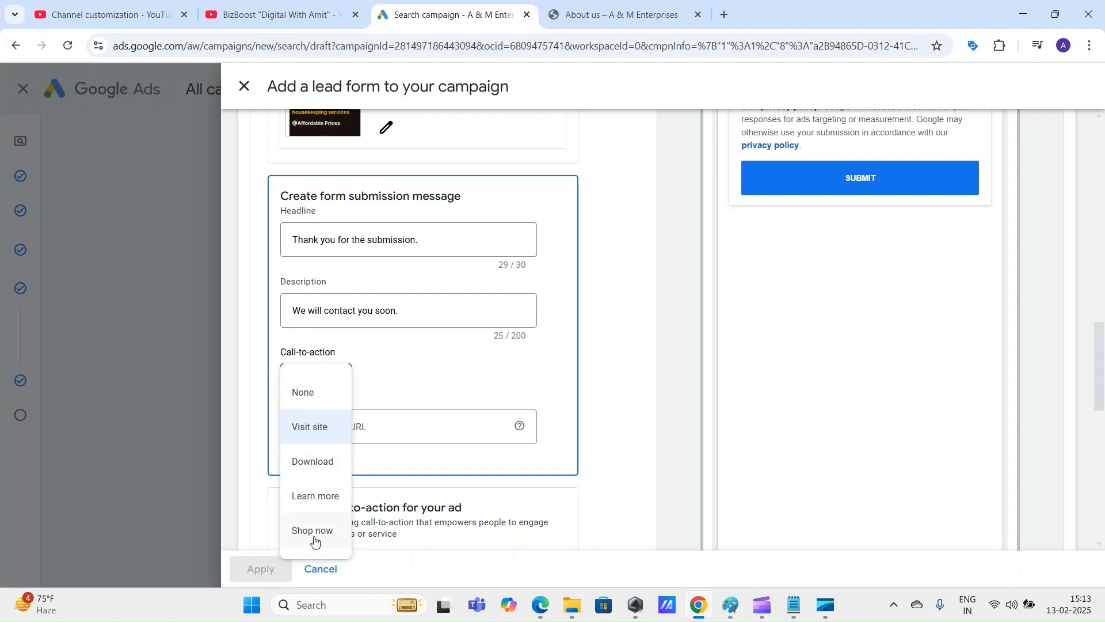
pyautogui.click(321, 436)
pyautogui.scroll(-3, 642, 328)
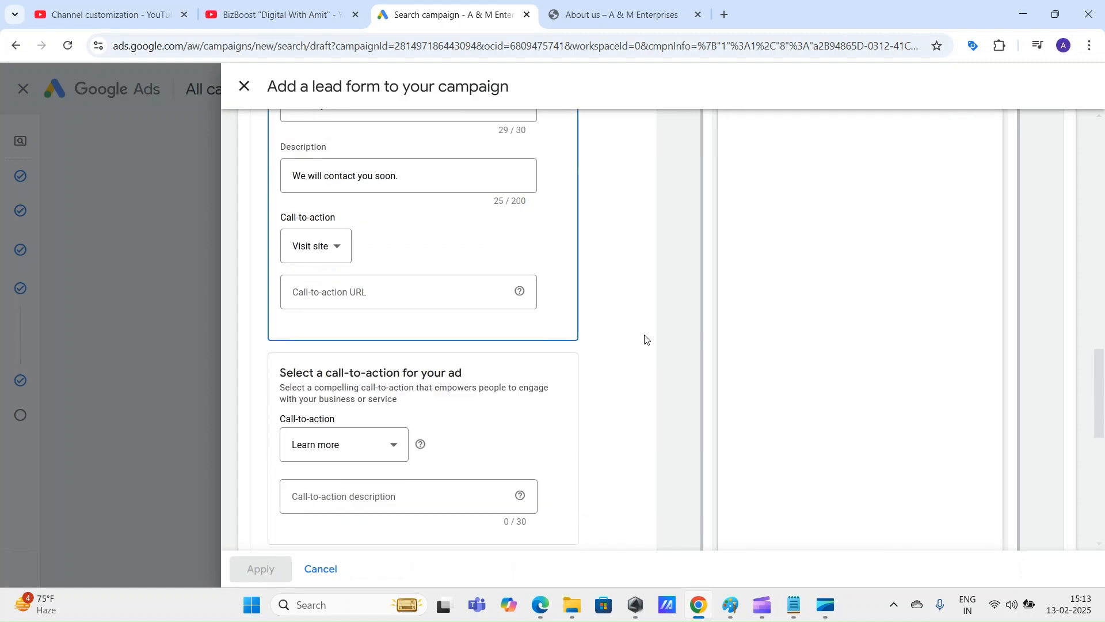
pyautogui.click(374, 278)
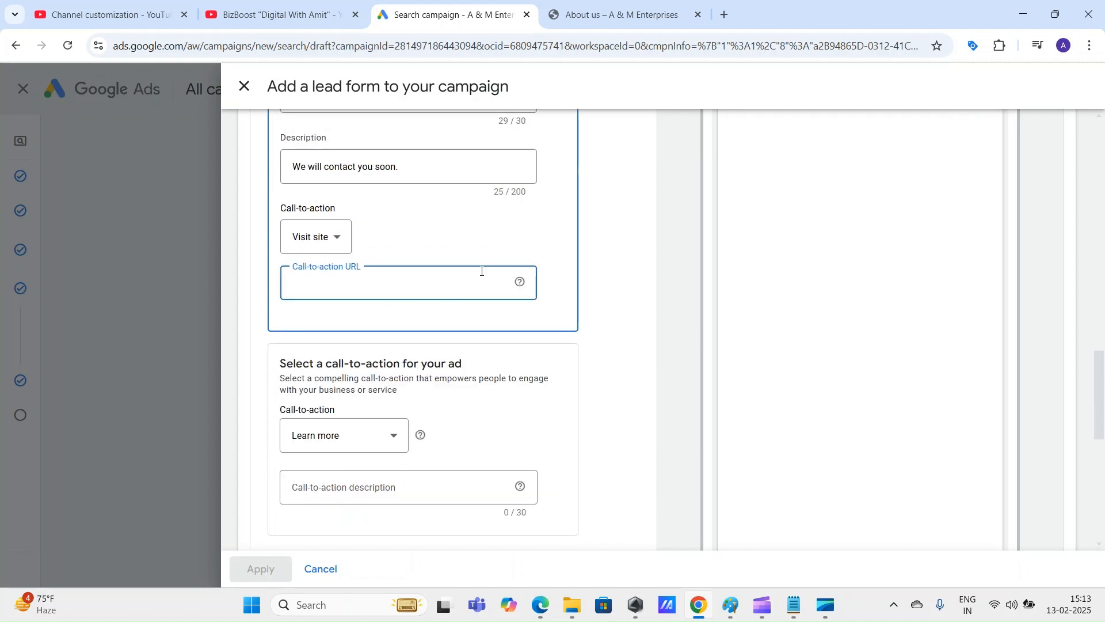
pyautogui.click(618, 5)
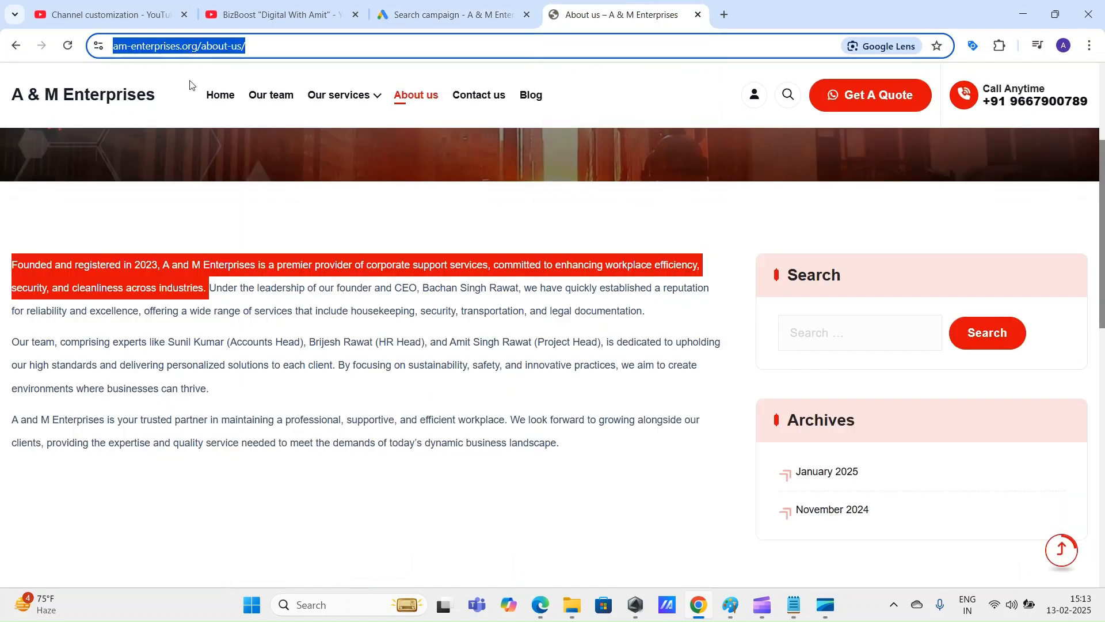
pyautogui.click(112, 96)
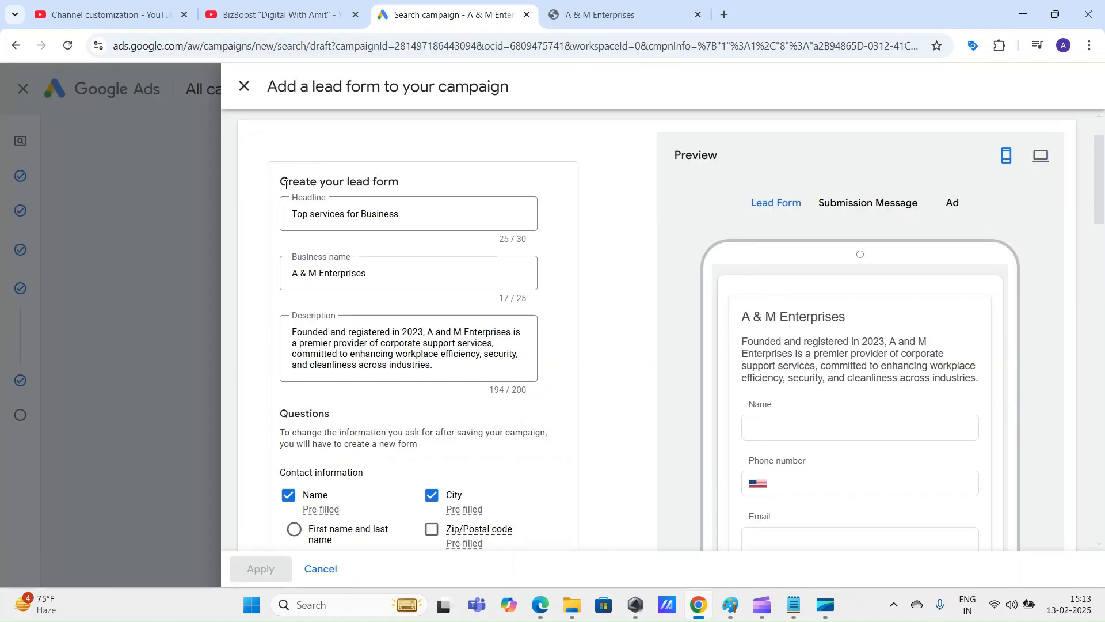
# Review the lead form's headline, business name, description, selected questions, privacy policy URL and background image, comparing the fields with the preview
pyautogui.moveTo(284, 180); pyautogui.dragTo(429, 185)
pyautogui.click(415, 214)
pyautogui.click(372, 266)
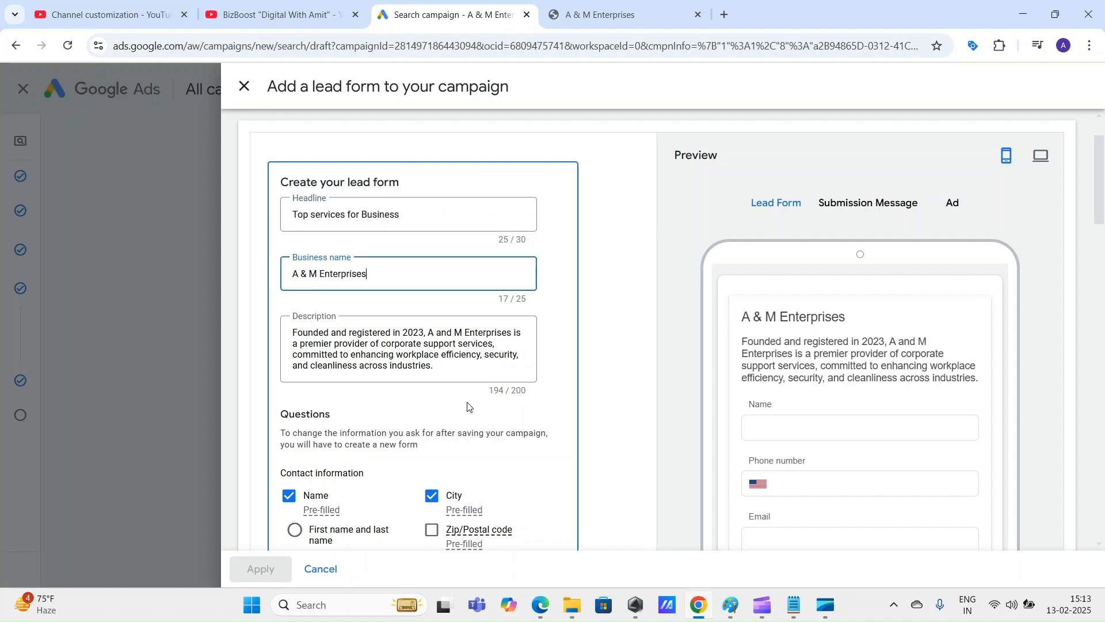
pyautogui.scroll(-1, 901, 371)
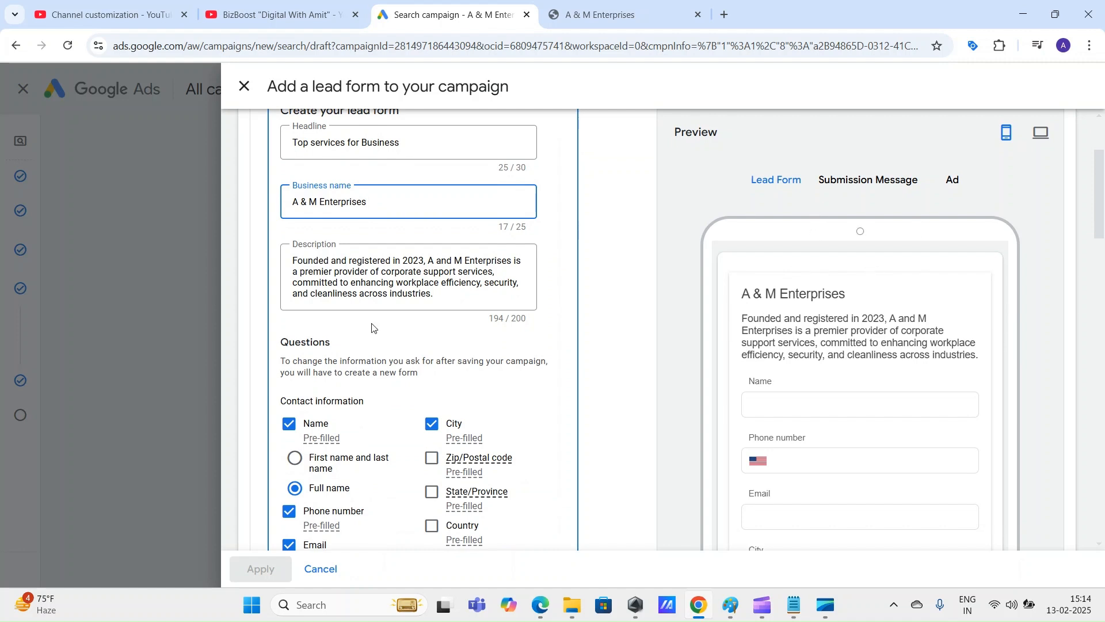
pyautogui.scroll(-2, 372, 326)
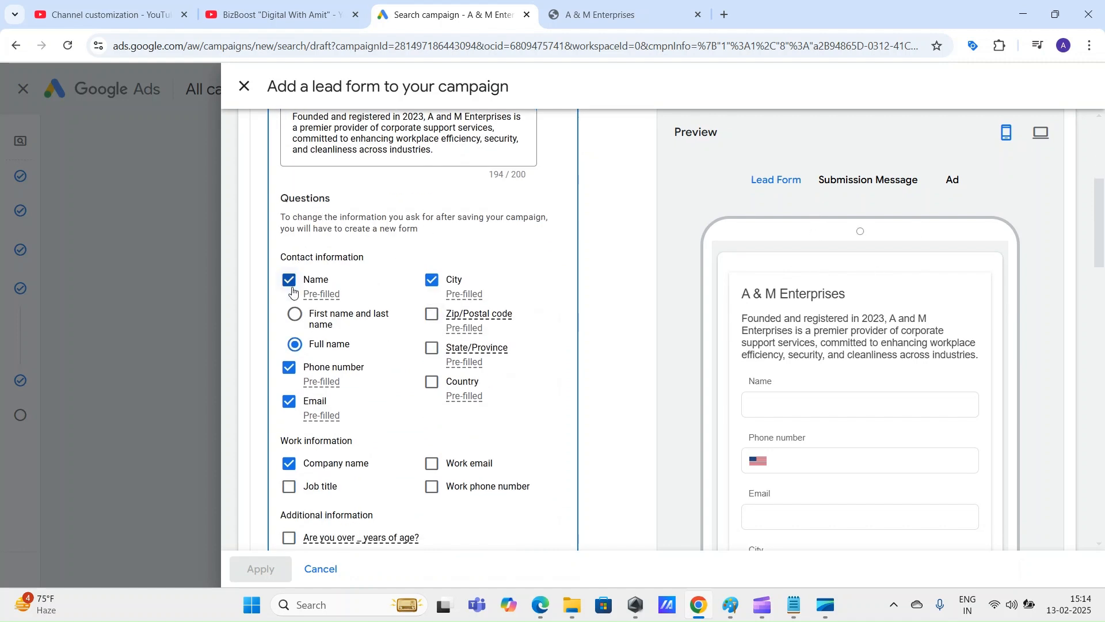
pyautogui.scroll(-1, 518, 294)
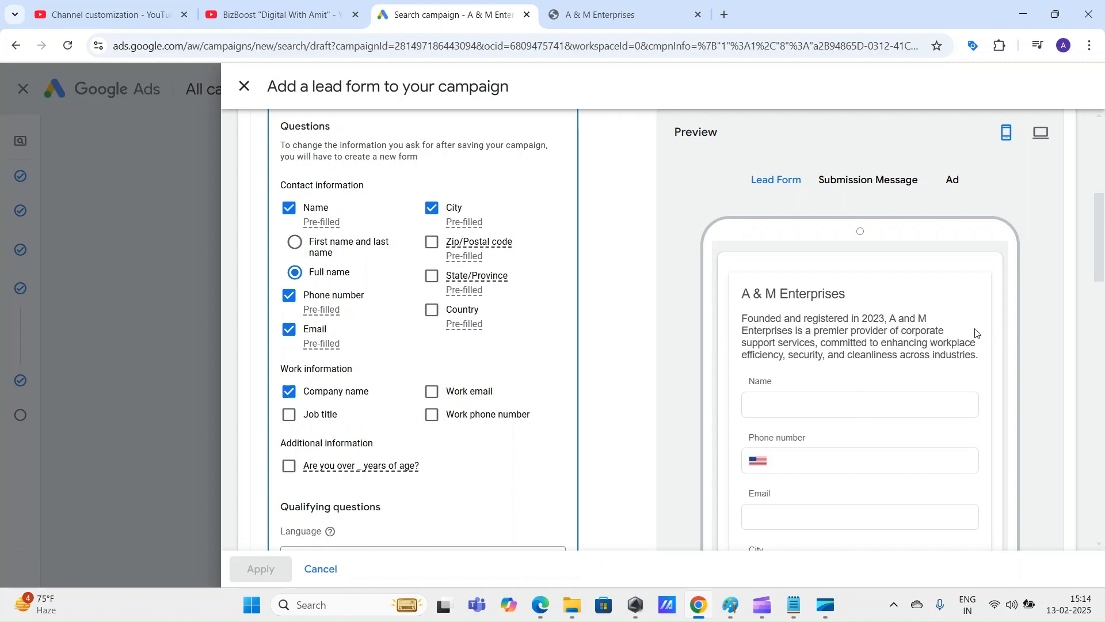
pyautogui.scroll(-2, 984, 338)
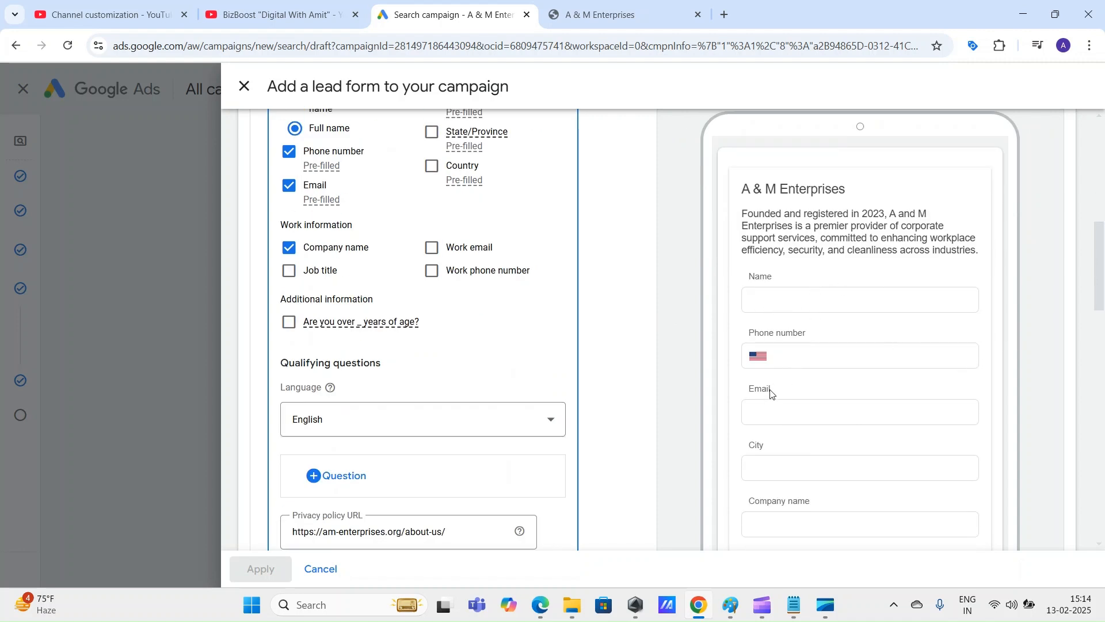
pyautogui.scroll(-1, 867, 502)
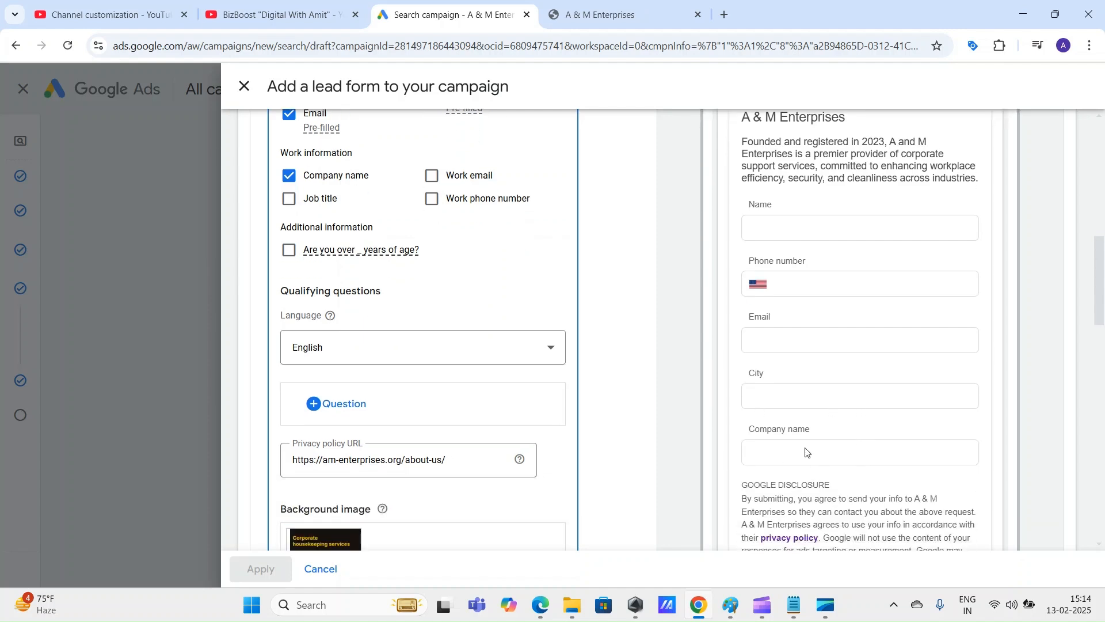
pyautogui.scroll(1, 881, 383)
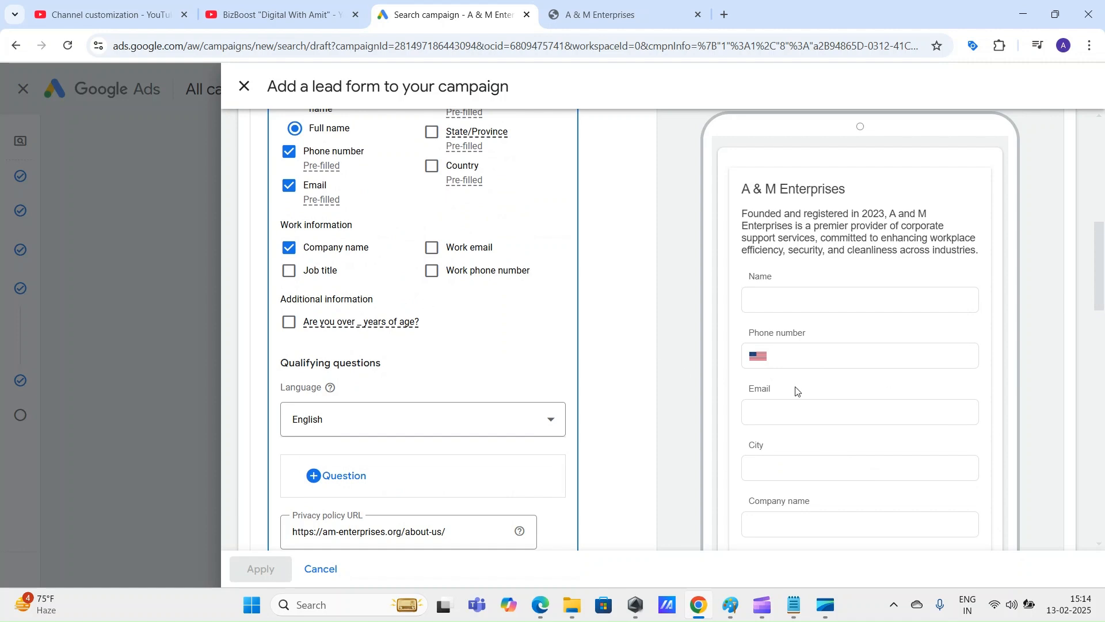
pyautogui.scroll(-2, 565, 266)
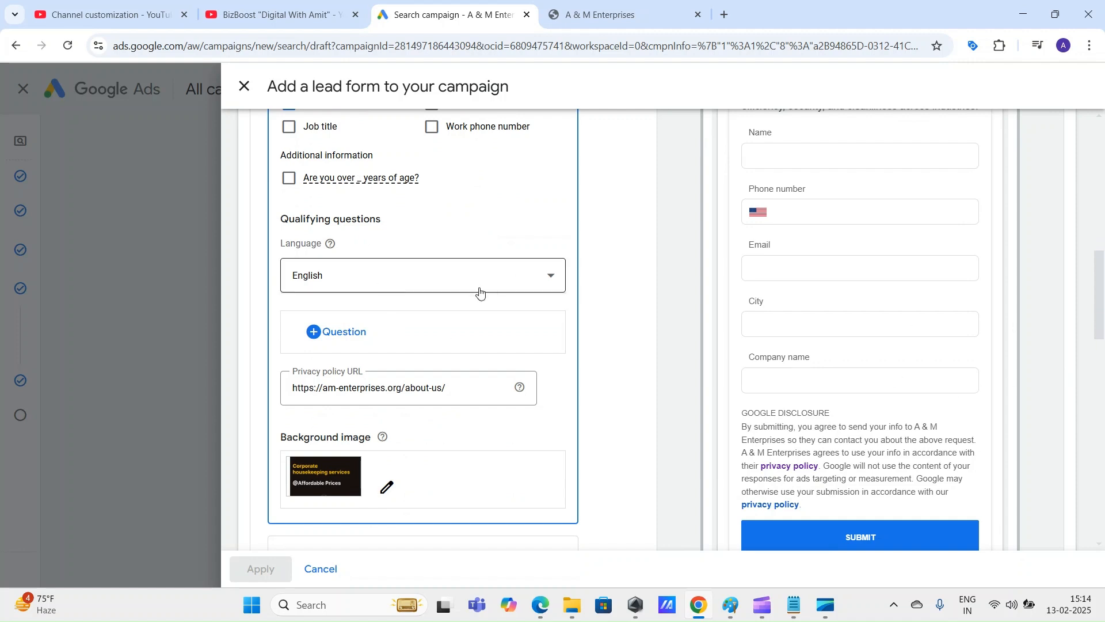
# Review the form submission message's headline, description and call-to-action, and bring up the submission message preview
pyautogui.scroll(-1, 479, 294)
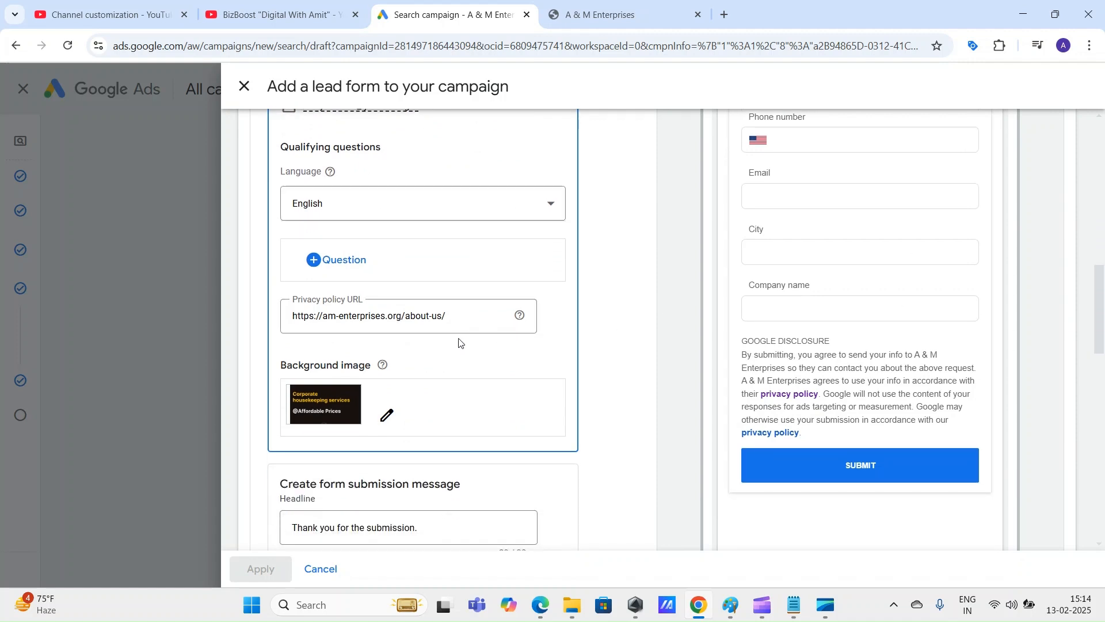
pyautogui.scroll(-2, 485, 353)
pyautogui.scroll(-2, 486, 353)
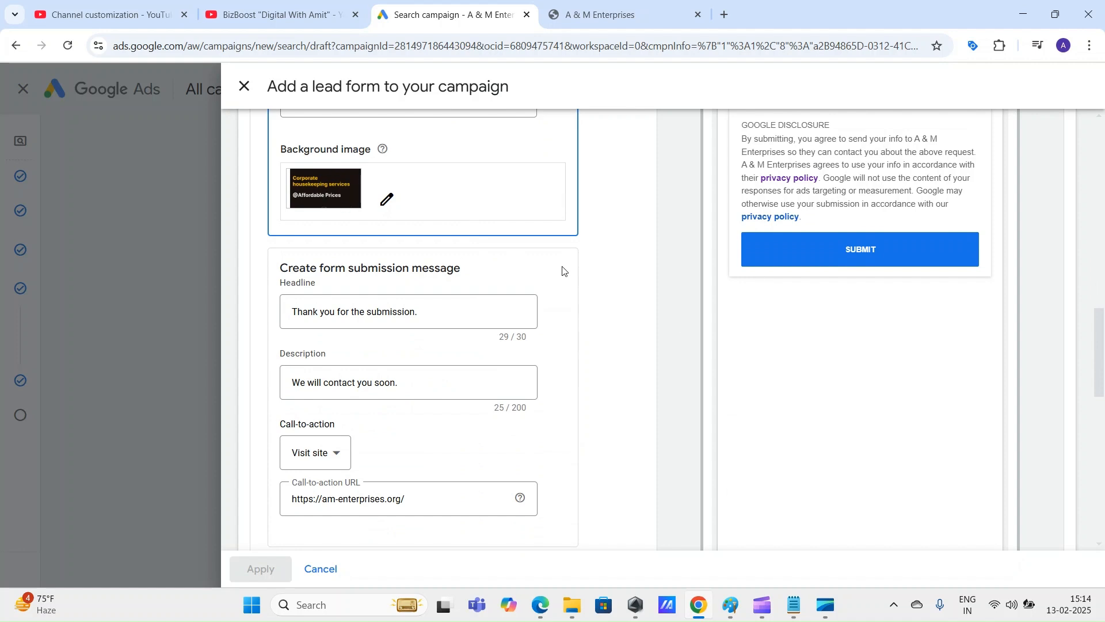
pyautogui.moveTo(281, 268); pyautogui.dragTo(481, 271)
pyautogui.click(875, 250)
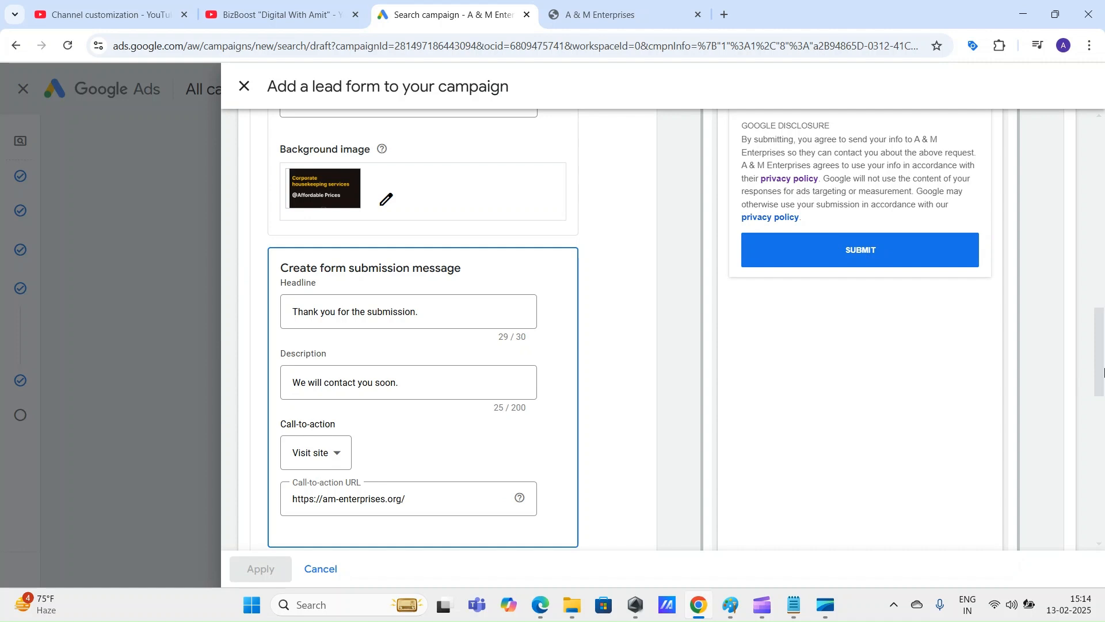
pyautogui.scroll(-1, 320, 305)
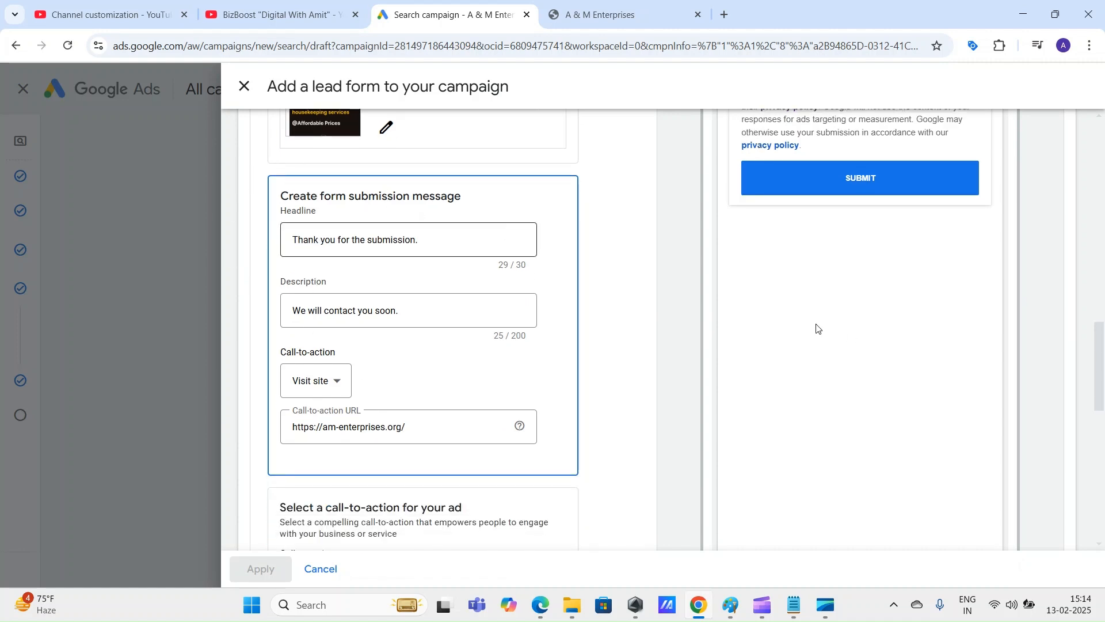
pyautogui.scroll(15, 1102, 380)
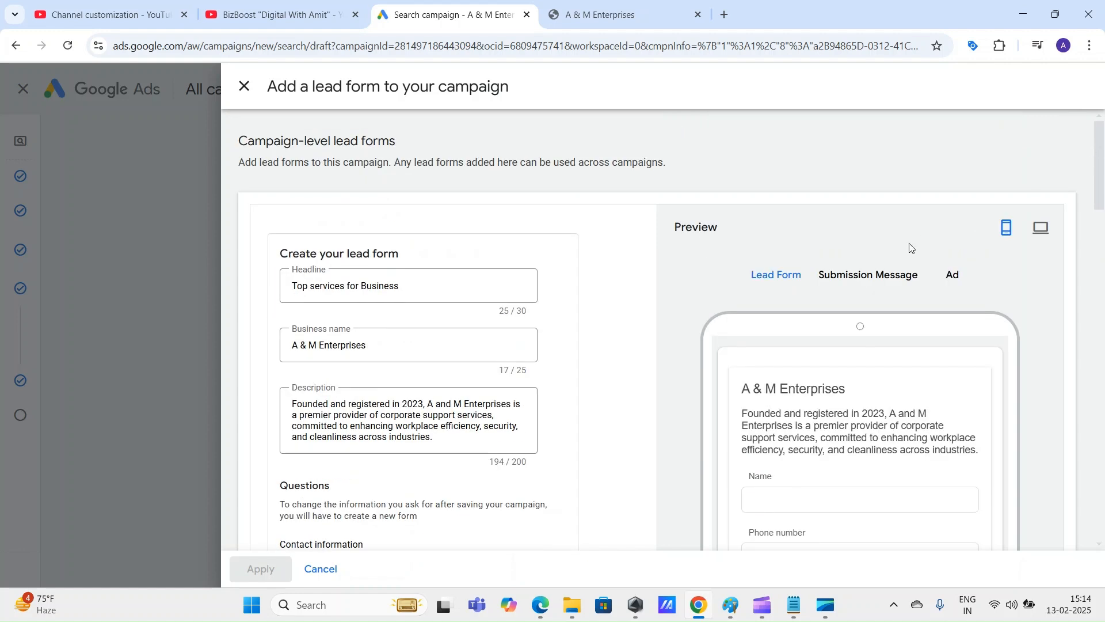
pyautogui.click(866, 276)
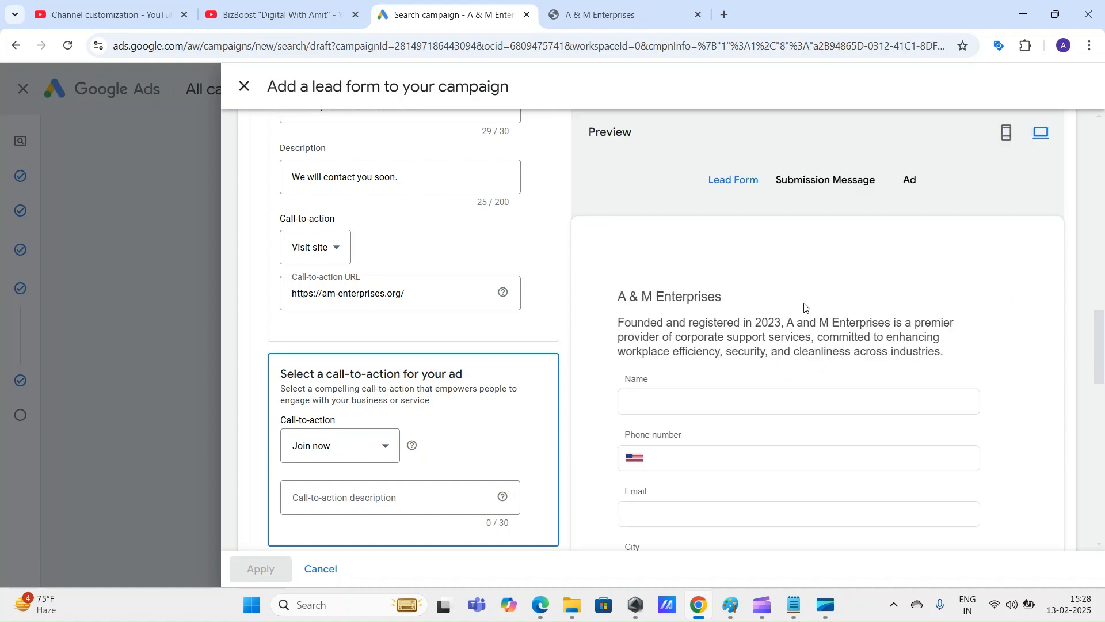
# Look over the ad's call-to-action and lead delivery sections, and check the submission message in the desktop preview
pyautogui.scroll(-2, 743, 310)
pyautogui.scroll(-3, 740, 447)
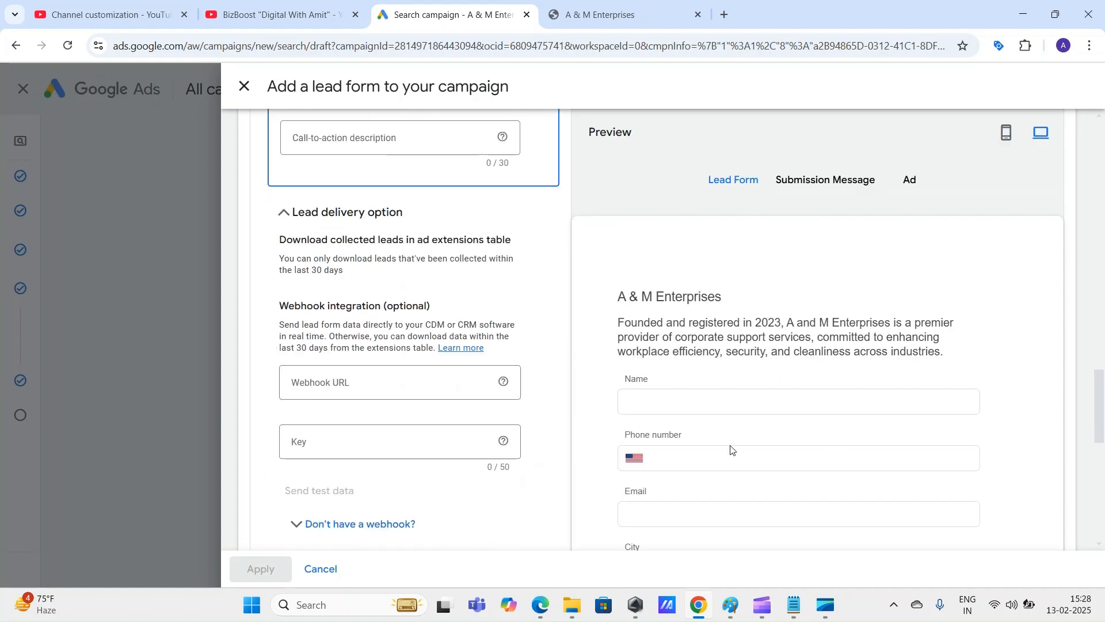
pyautogui.moveTo(1100, 402); pyautogui.dragTo(1104, 346)
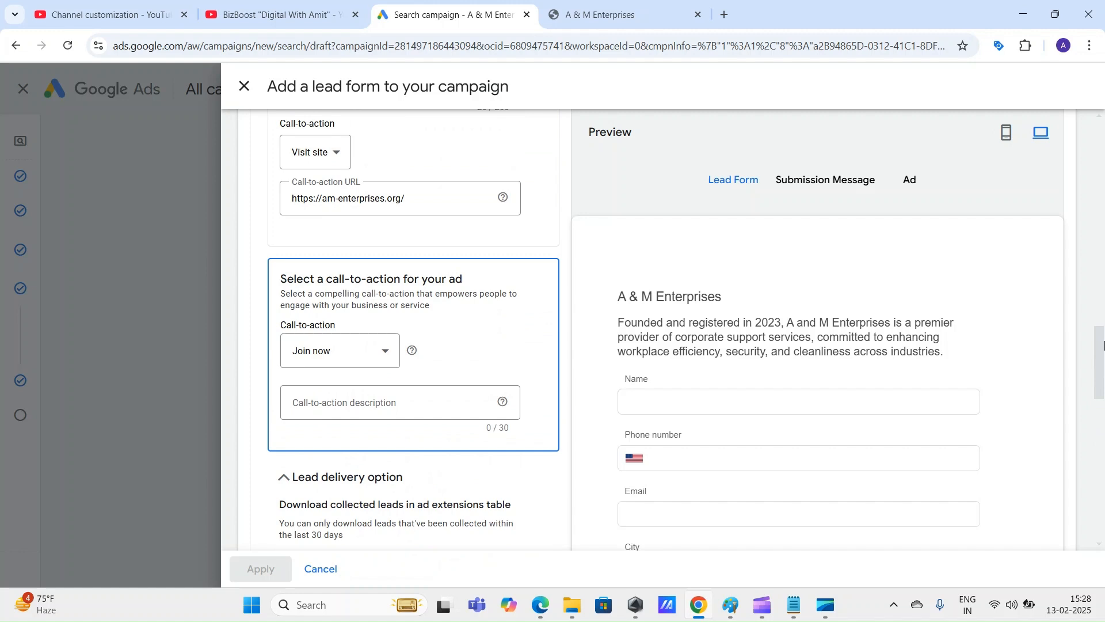
pyautogui.click(836, 184)
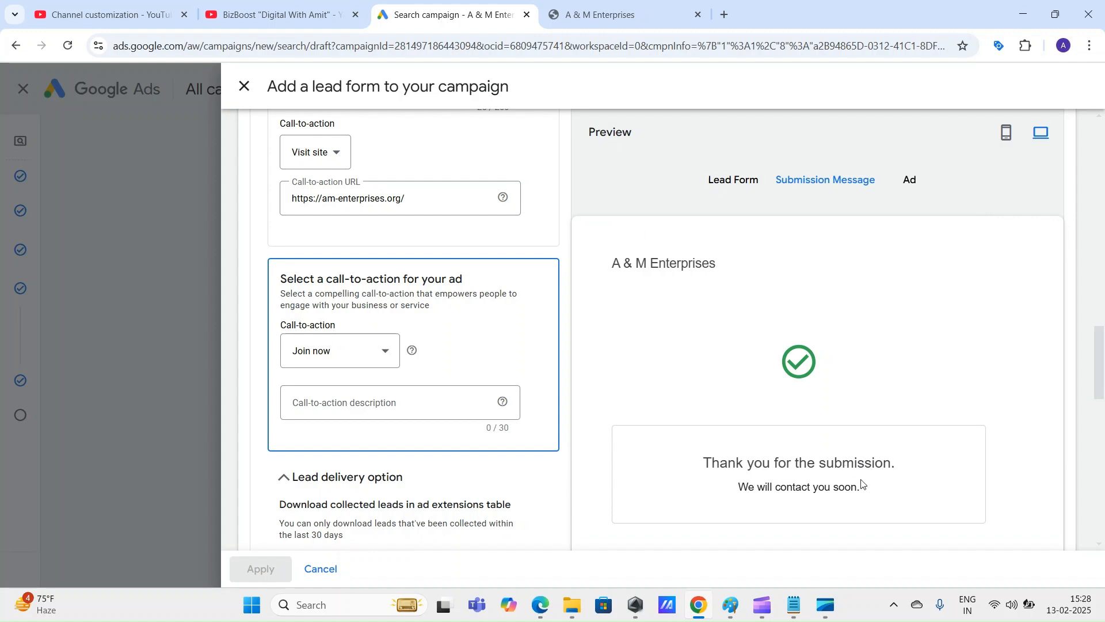
pyautogui.scroll(-2, 1104, 361)
pyautogui.scroll(2, 1103, 361)
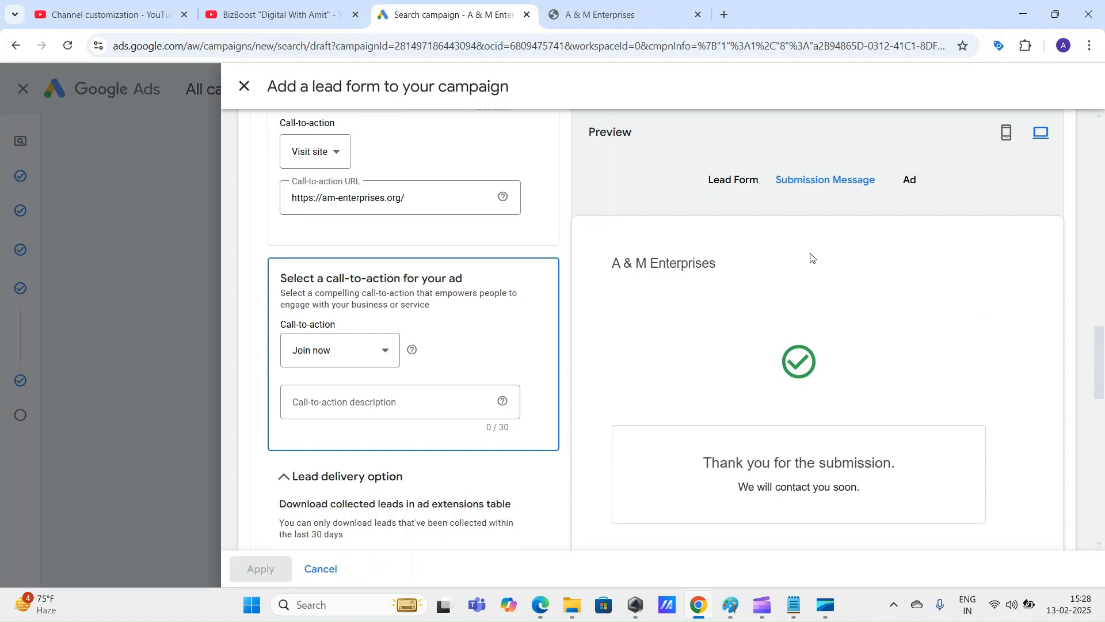
# With the ad preview shown, set the ad's call-to-action to Contact us with the description "Best B2B services"
pyautogui.click(908, 179)
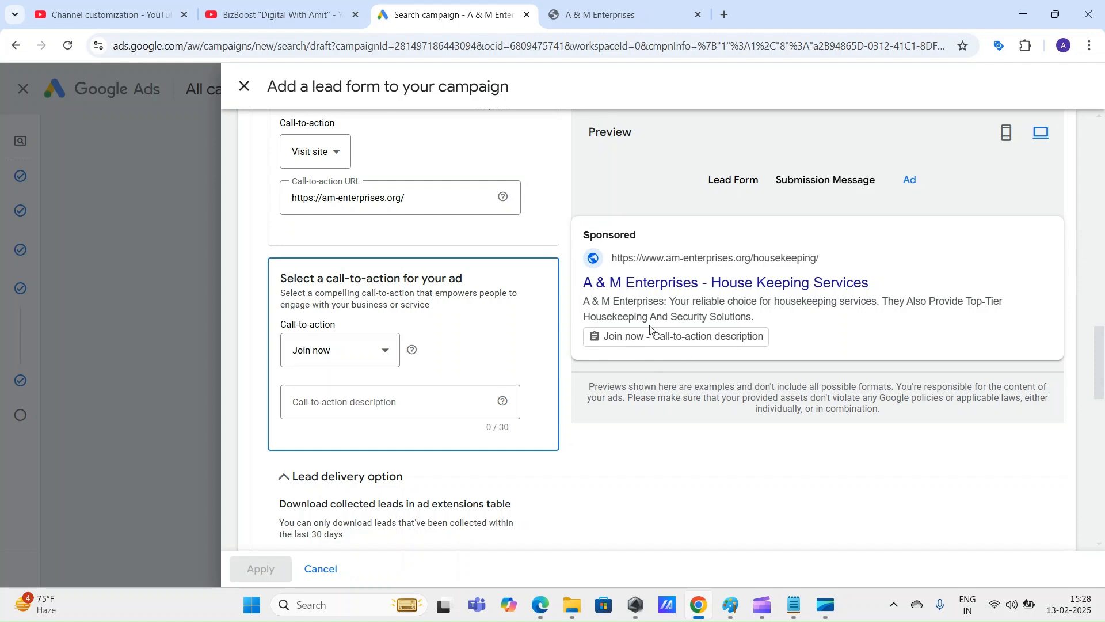
pyautogui.click(332, 362)
pyautogui.click(326, 117)
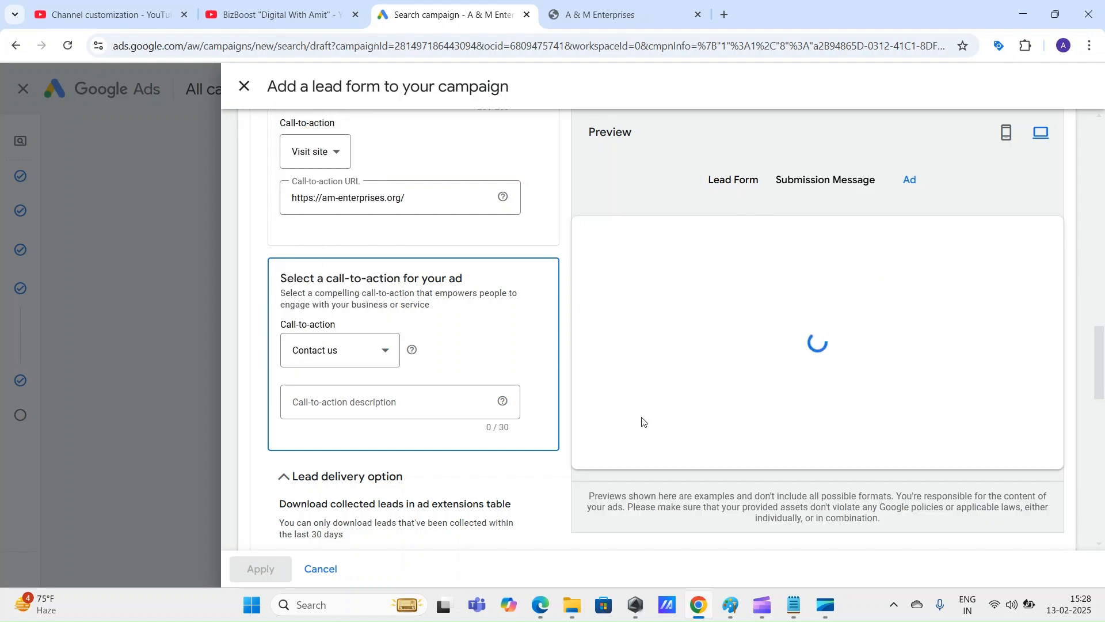
pyautogui.click(315, 403)
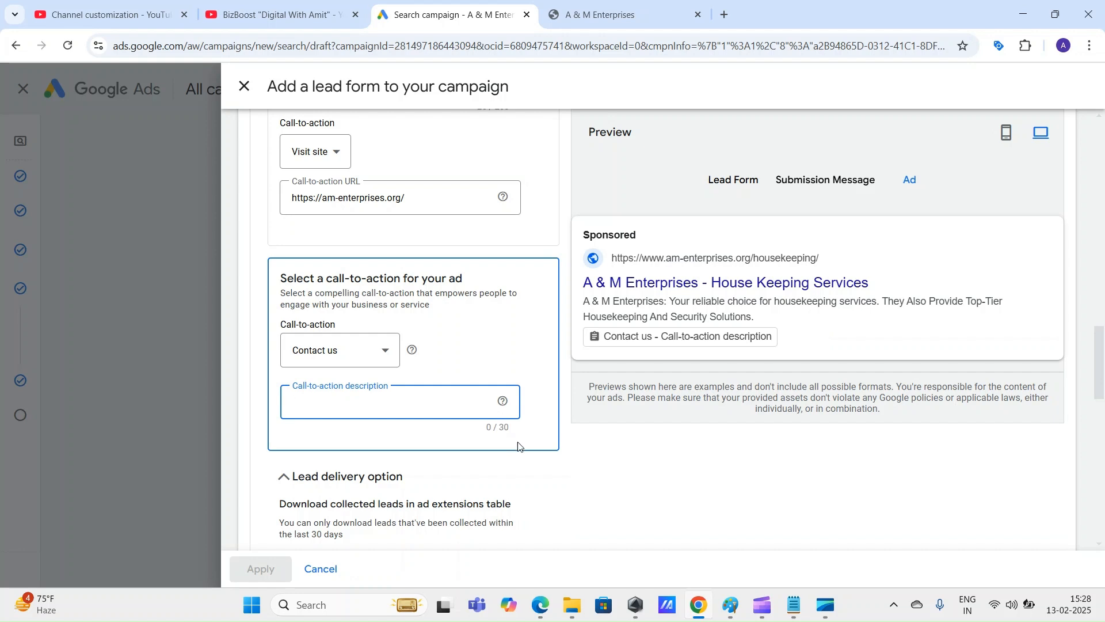
pyautogui.write('Best B2B services')
pyautogui.moveTo(412, 407); pyautogui.dragTo(289, 405)
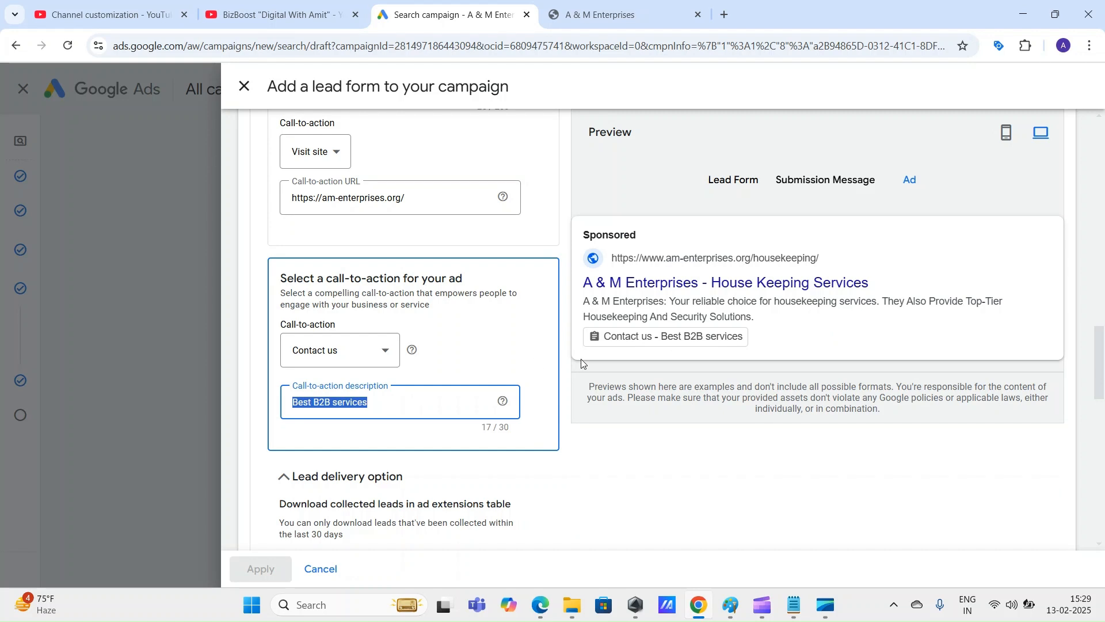
pyautogui.click(646, 461)
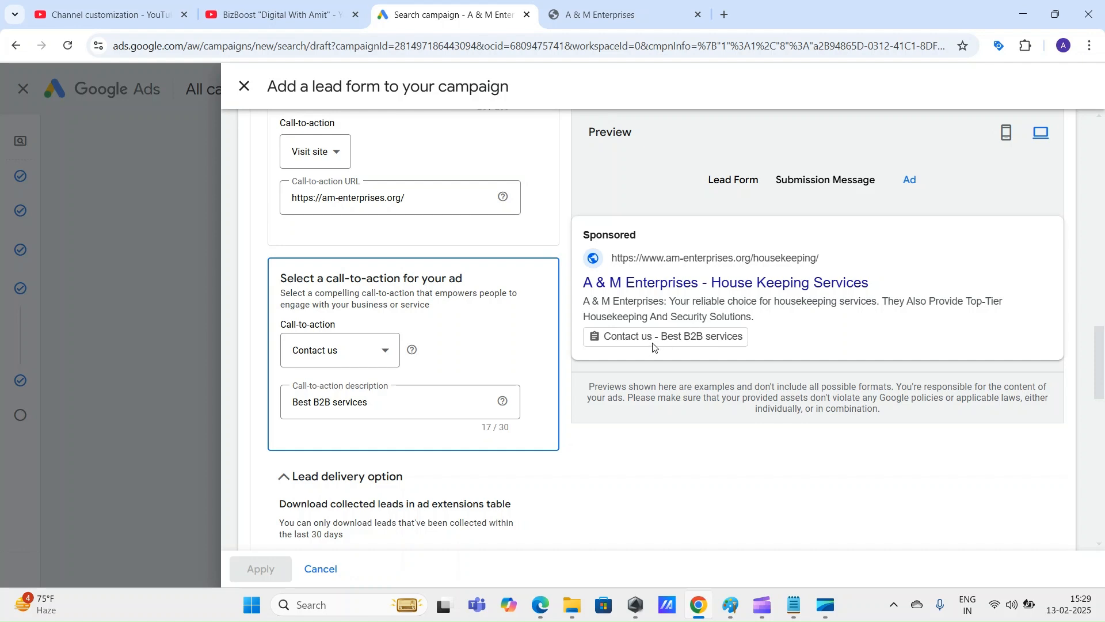
# Check the lead form, submission message and ad previews against the ad's call-to-action settings
pyautogui.click(729, 191)
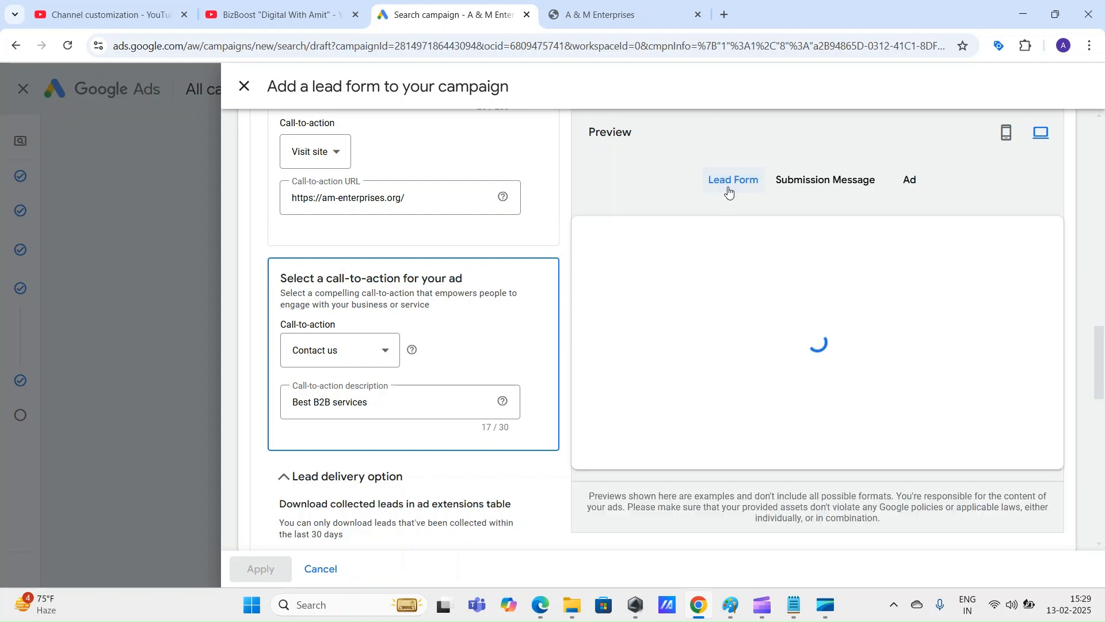
pyautogui.scroll(-3, 852, 323)
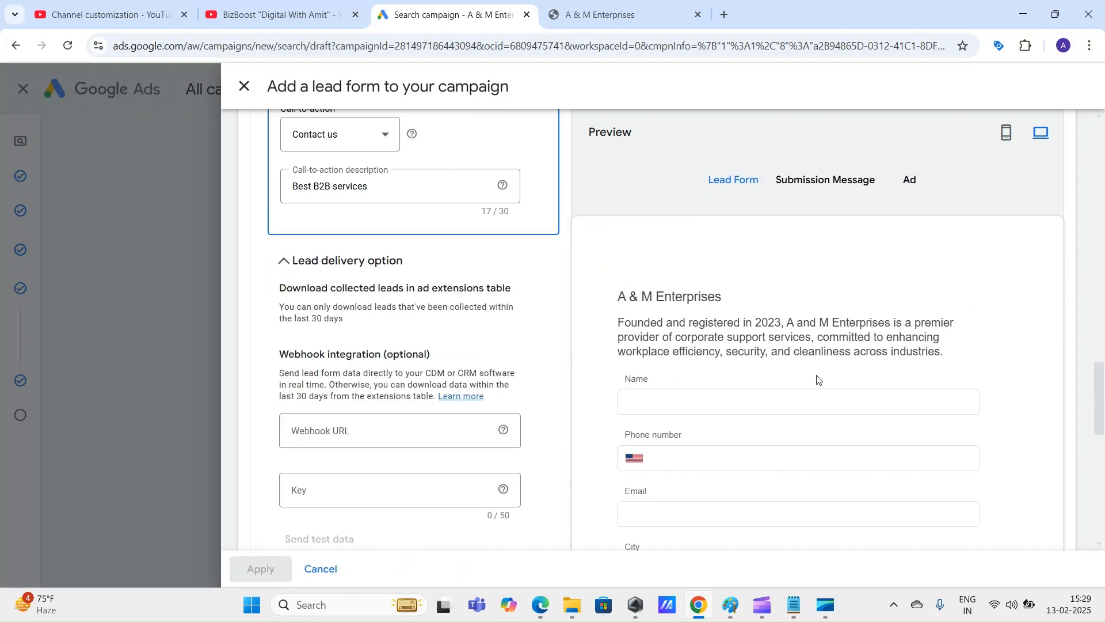
pyautogui.moveTo(1099, 366); pyautogui.dragTo(1088, 339)
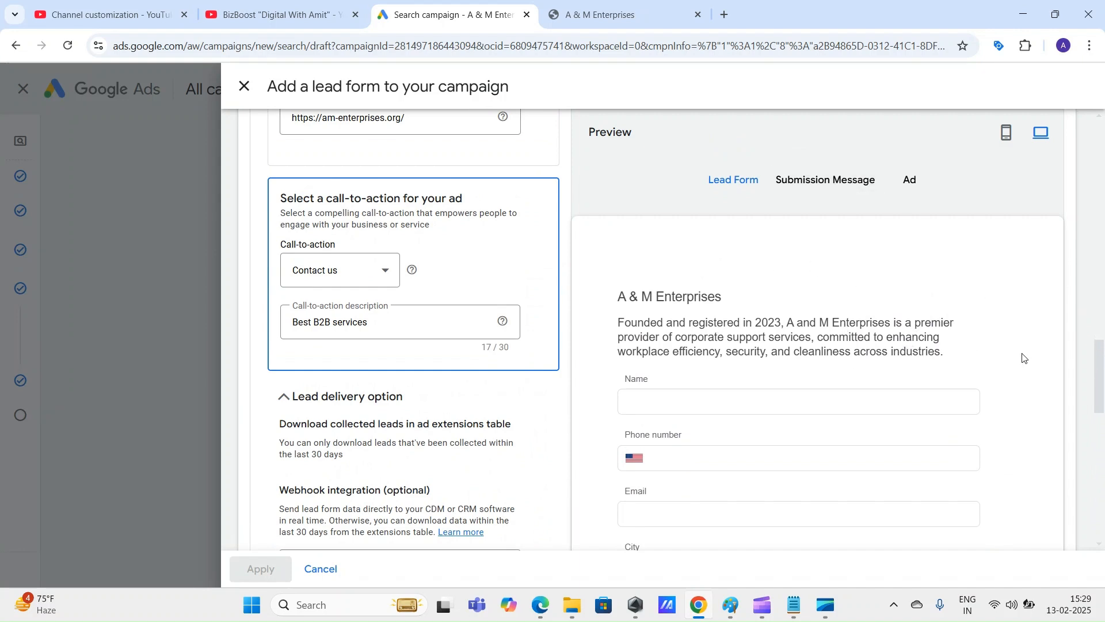
pyautogui.click(829, 179)
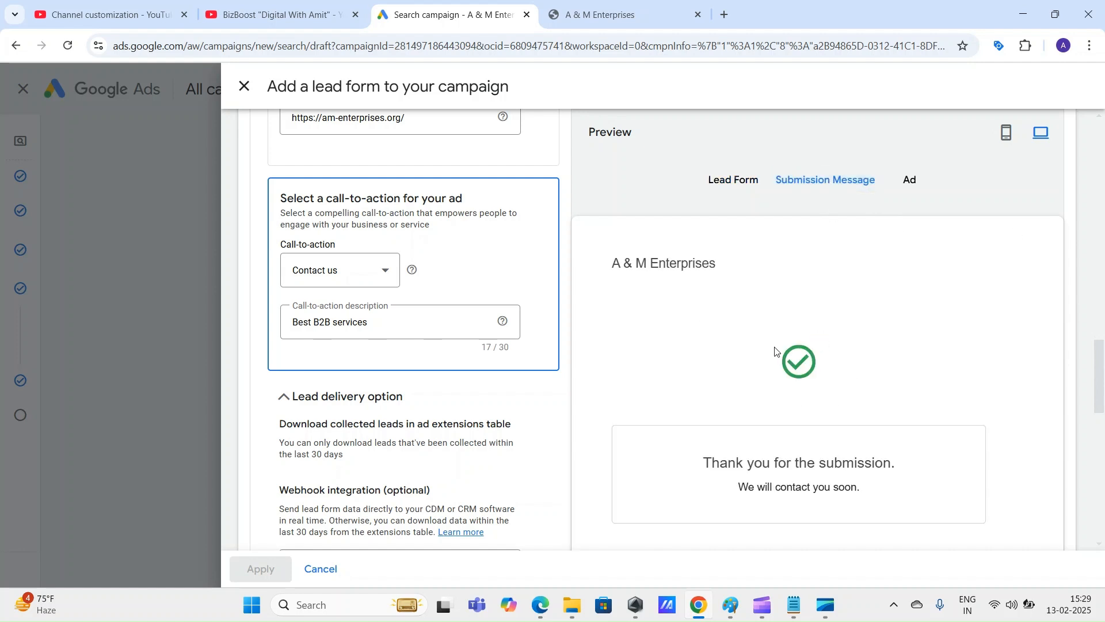
pyautogui.click(910, 180)
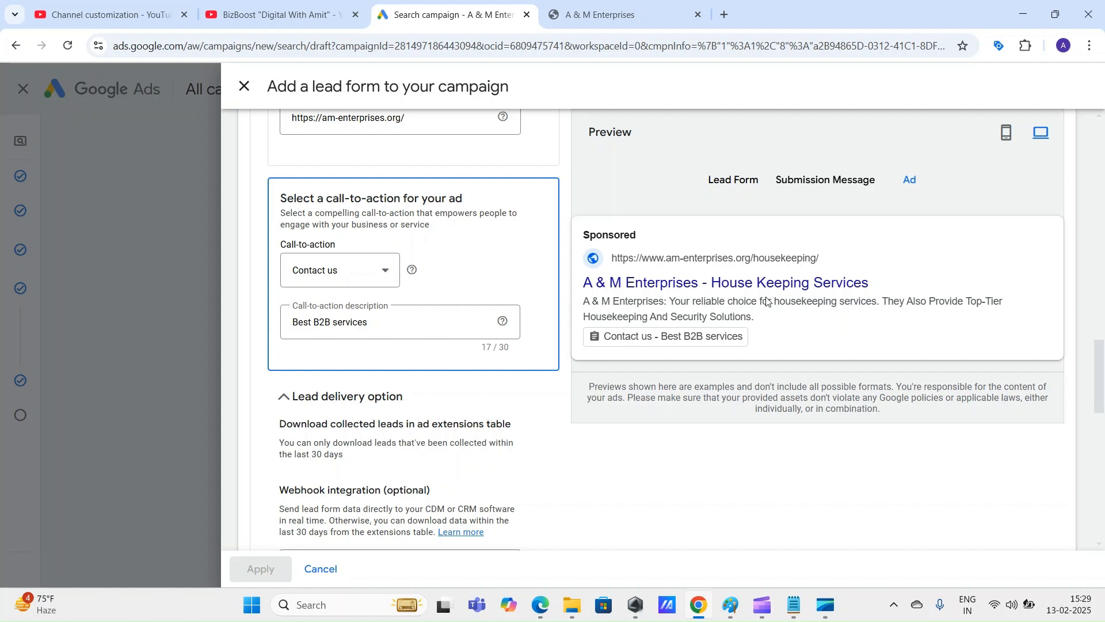
pyautogui.scroll(1, 273, 289)
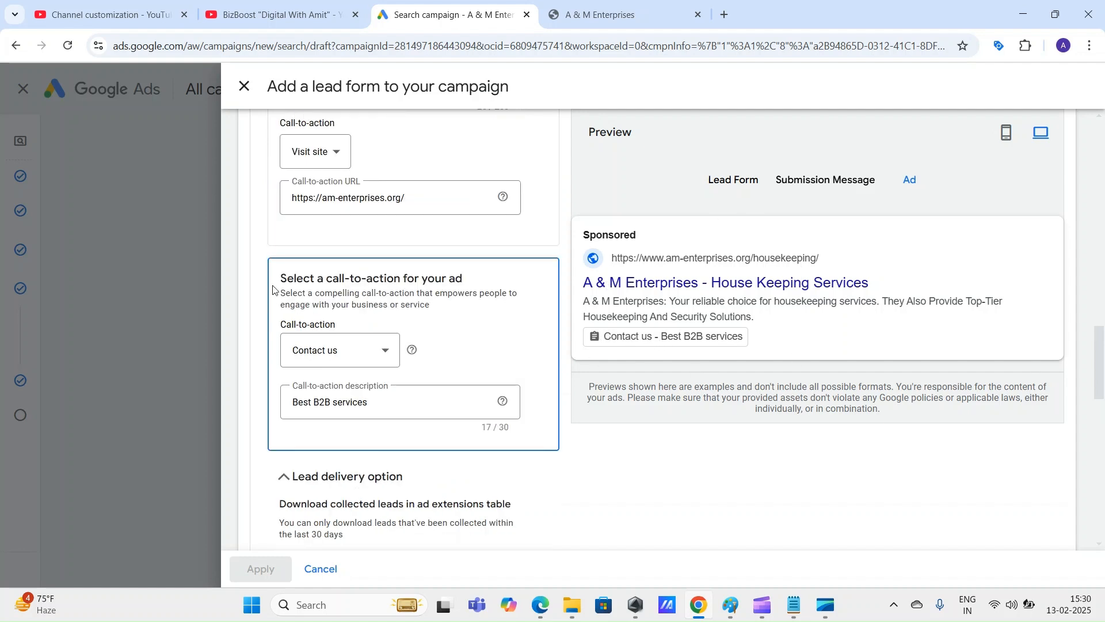
pyautogui.moveTo(454, 275); pyautogui.dragTo(278, 279)
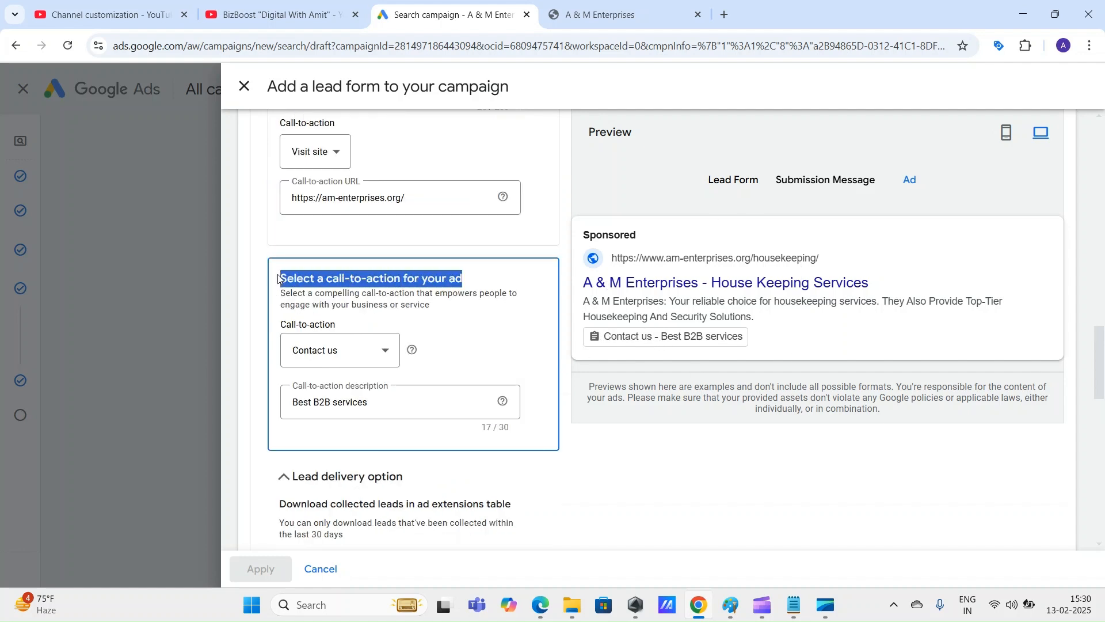
pyautogui.click(643, 458)
# Inspect the lead delivery option's webhook fields and show the lead form preview in the mobile layout
pyautogui.scroll(-5, 374, 288)
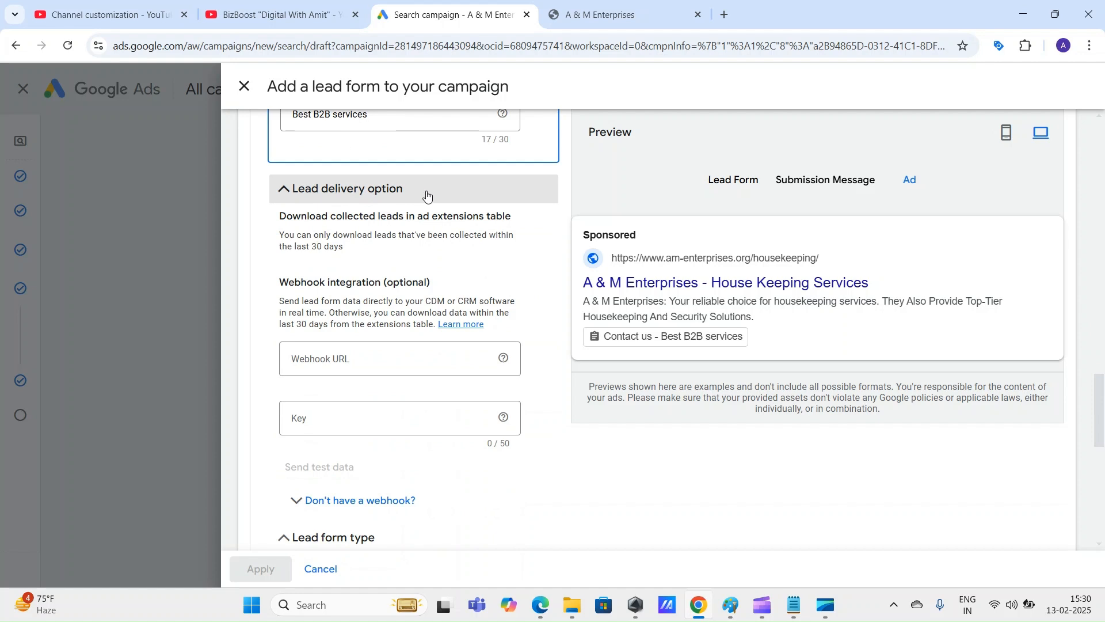
pyautogui.click(359, 356)
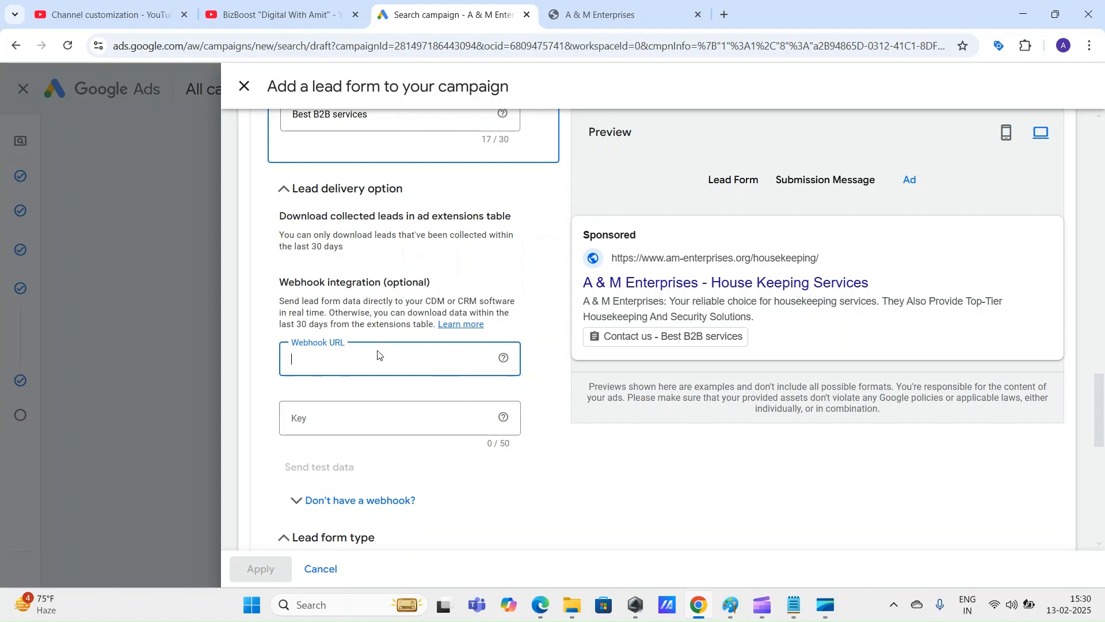
pyautogui.click(734, 180)
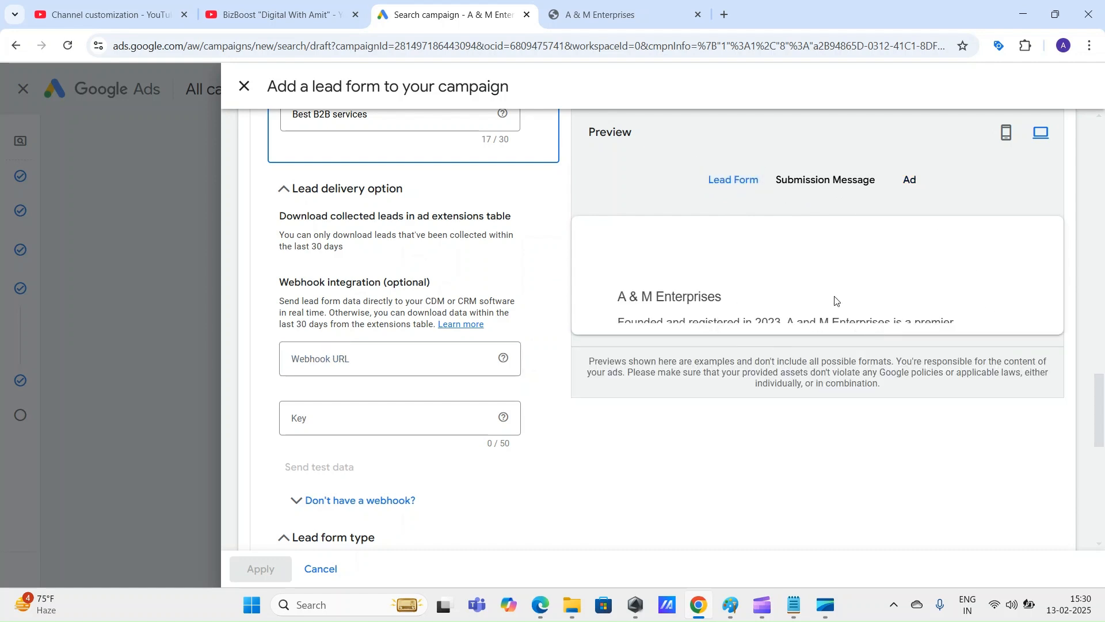
pyautogui.click(1009, 133)
# Examine the lead download and webhook integration options, the webhook help, and the More volume and More qualified lead form types
pyautogui.scroll(-2, 786, 357)
pyautogui.scroll(-5, 1073, 419)
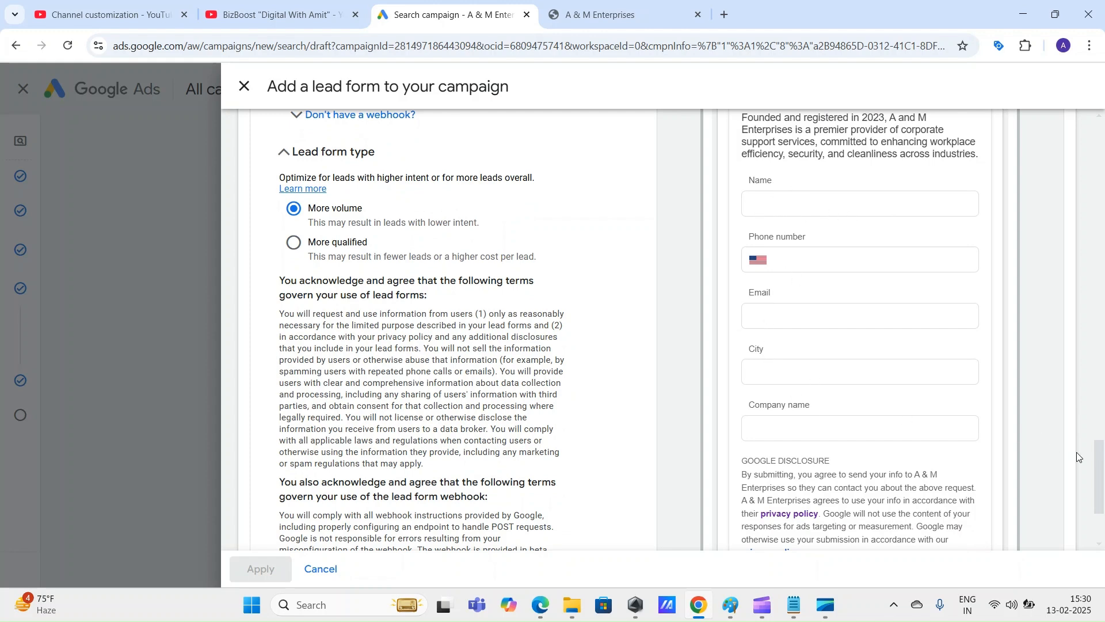
pyautogui.moveTo(1102, 464); pyautogui.dragTo(1102, 415)
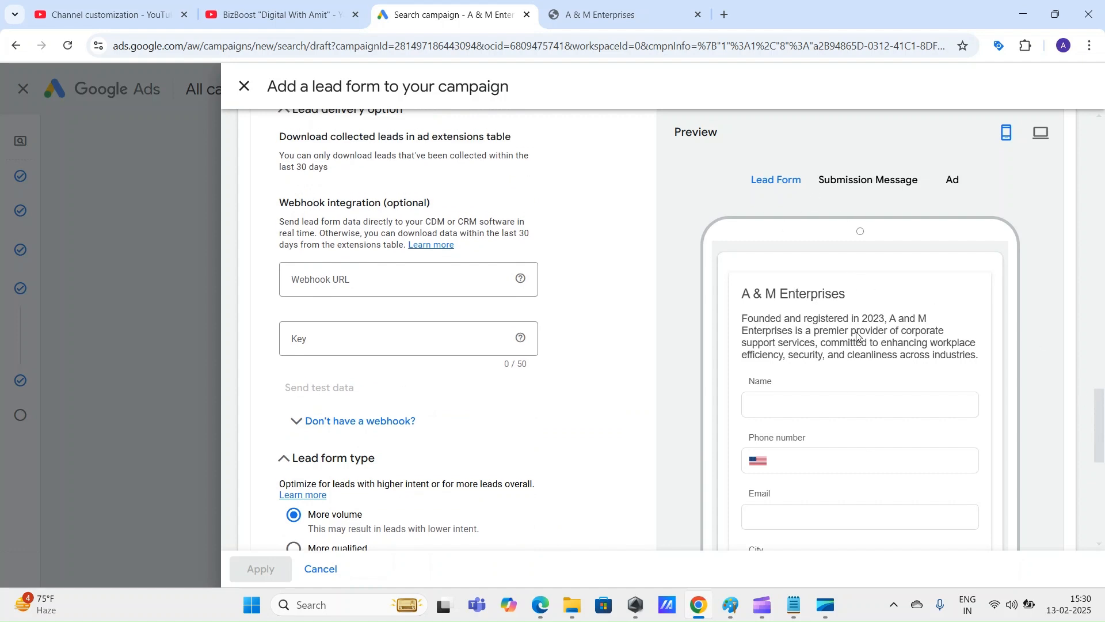
pyautogui.scroll(3, 350, 253)
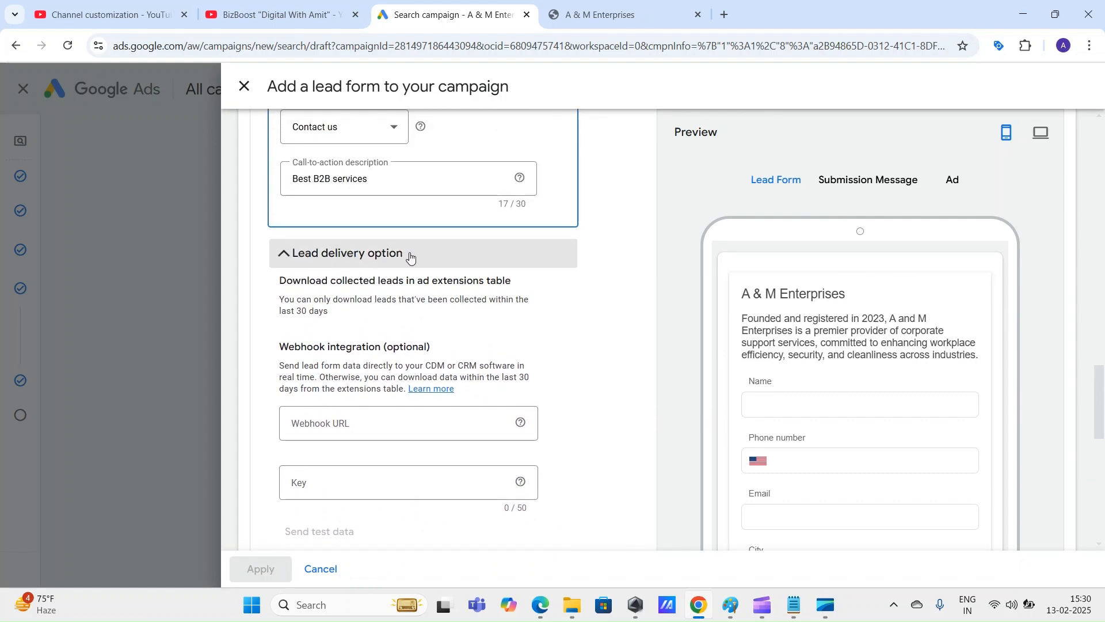
pyautogui.scroll(-2, 410, 256)
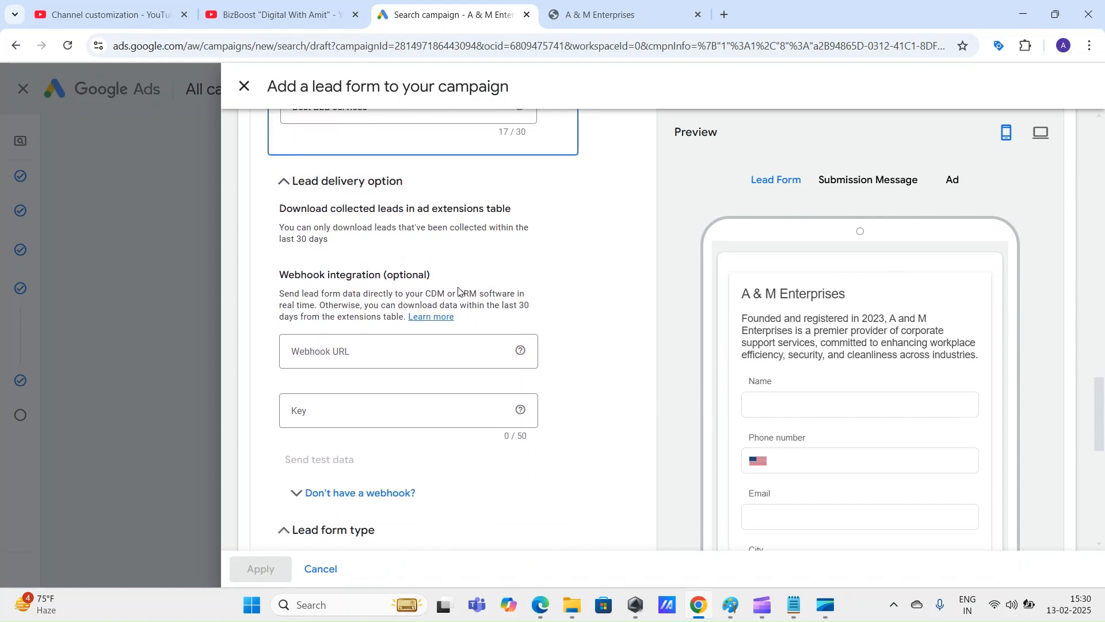
pyautogui.click(345, 350)
pyautogui.click(340, 409)
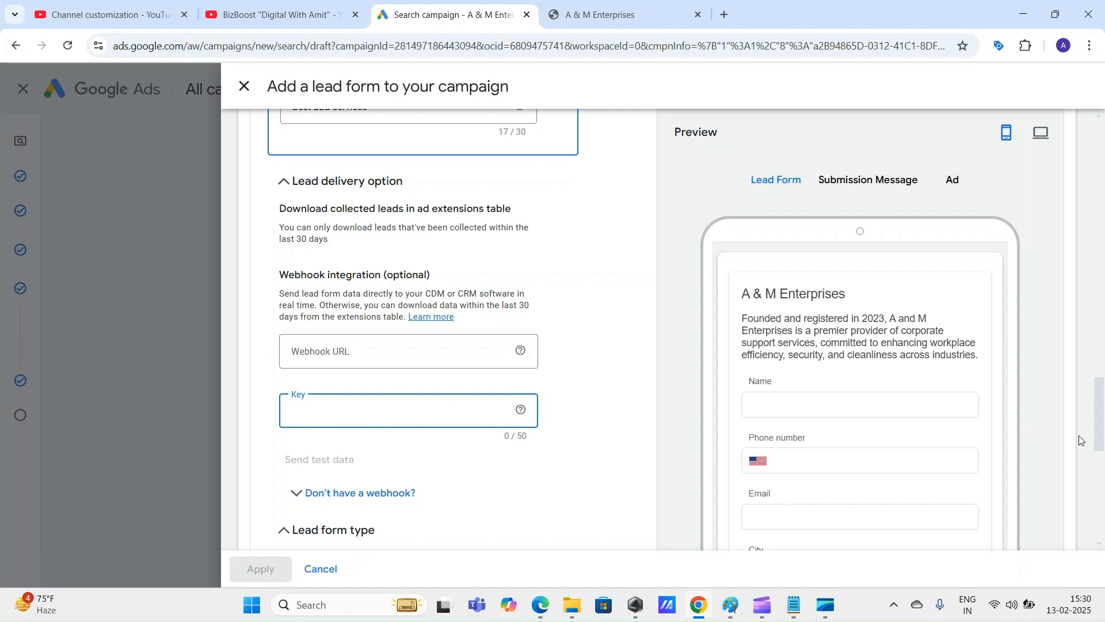
pyautogui.moveTo(1102, 403); pyautogui.dragTo(1100, 424)
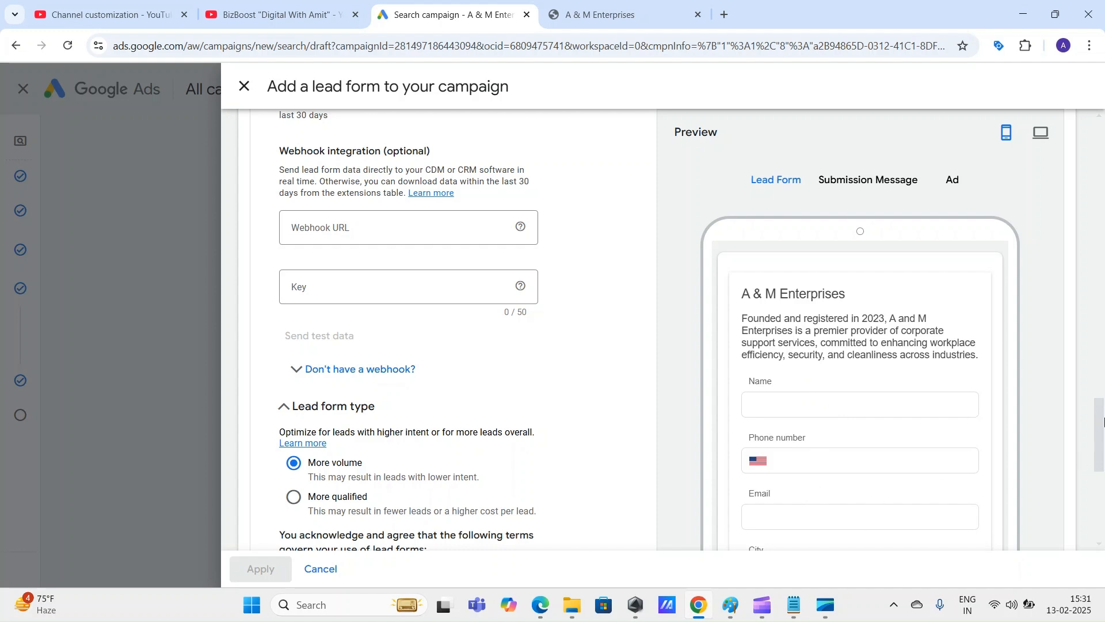
pyautogui.scroll(1, 513, 278)
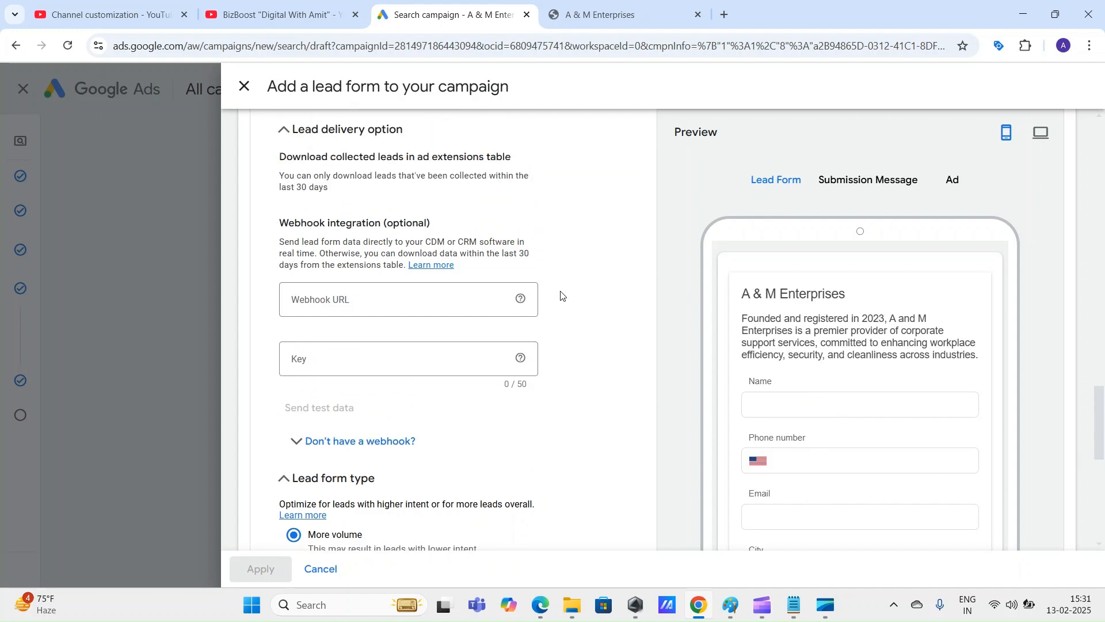
pyautogui.scroll(1, 369, 375)
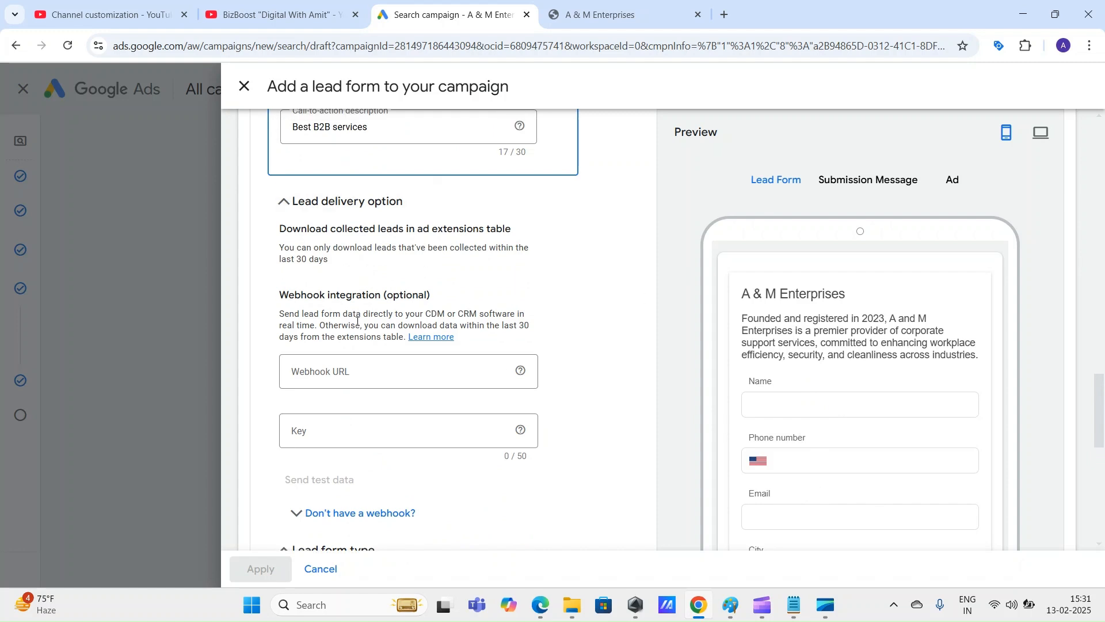
pyautogui.scroll(-2, 368, 392)
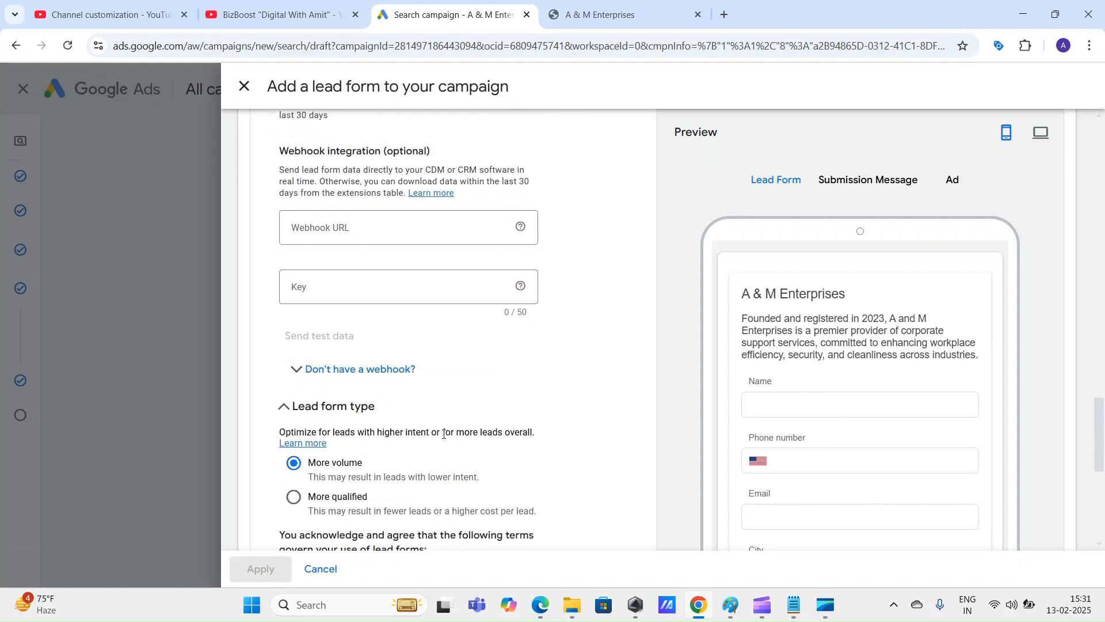
pyautogui.click(355, 371)
pyautogui.scroll(4, 587, 282)
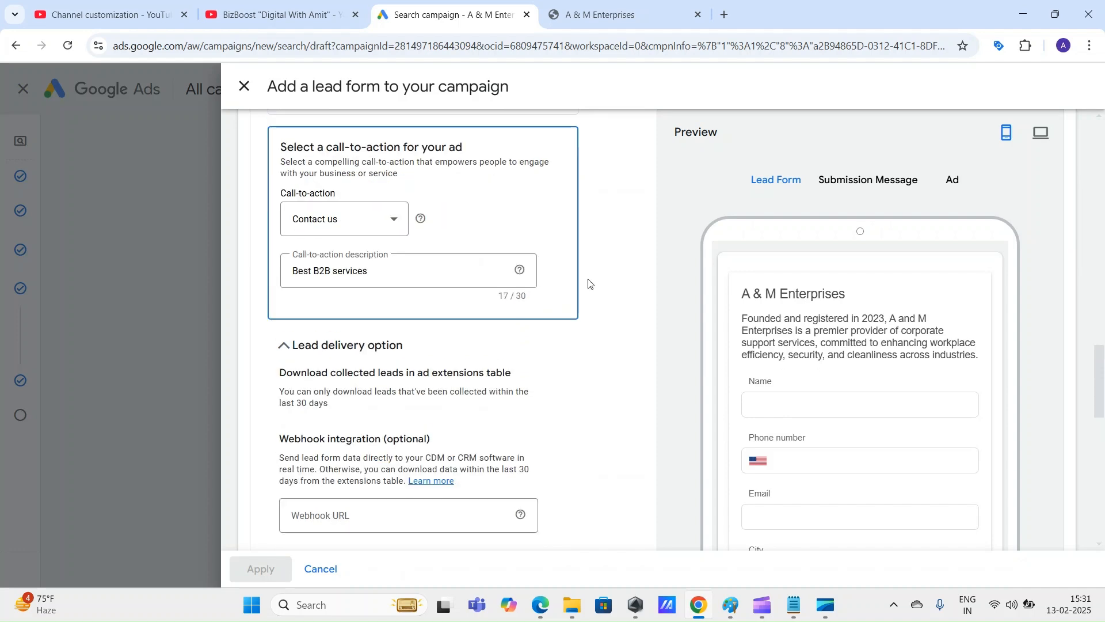
# Collapse the lead delivery options, set the lead form type to More qualified and read its description
pyautogui.click(304, 348)
pyautogui.scroll(-2, 567, 279)
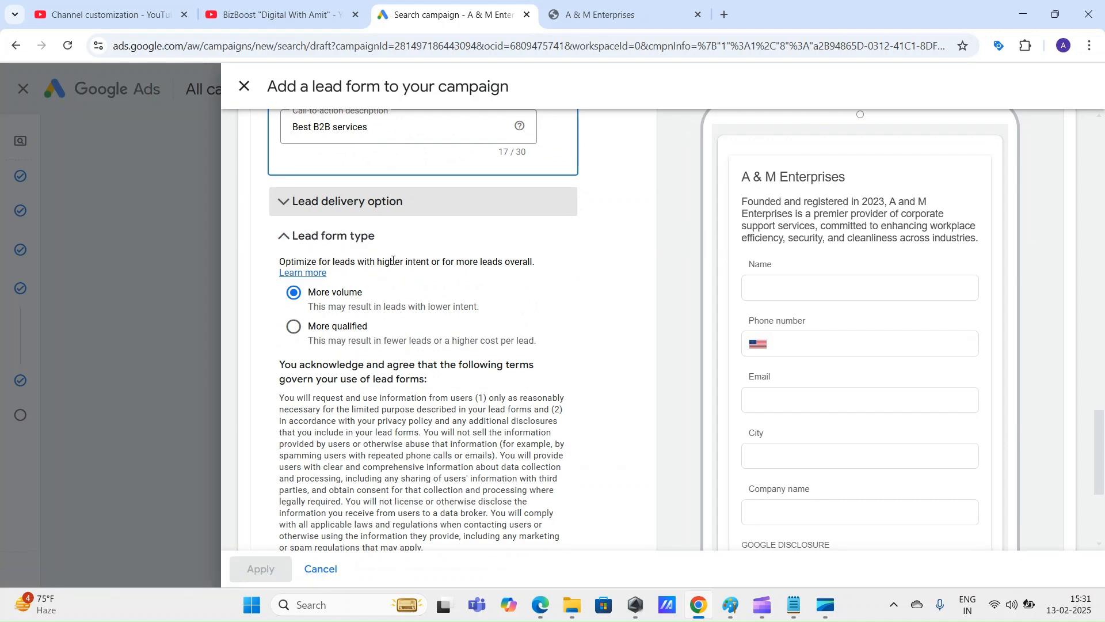
pyautogui.moveTo(393, 261); pyautogui.dragTo(529, 262)
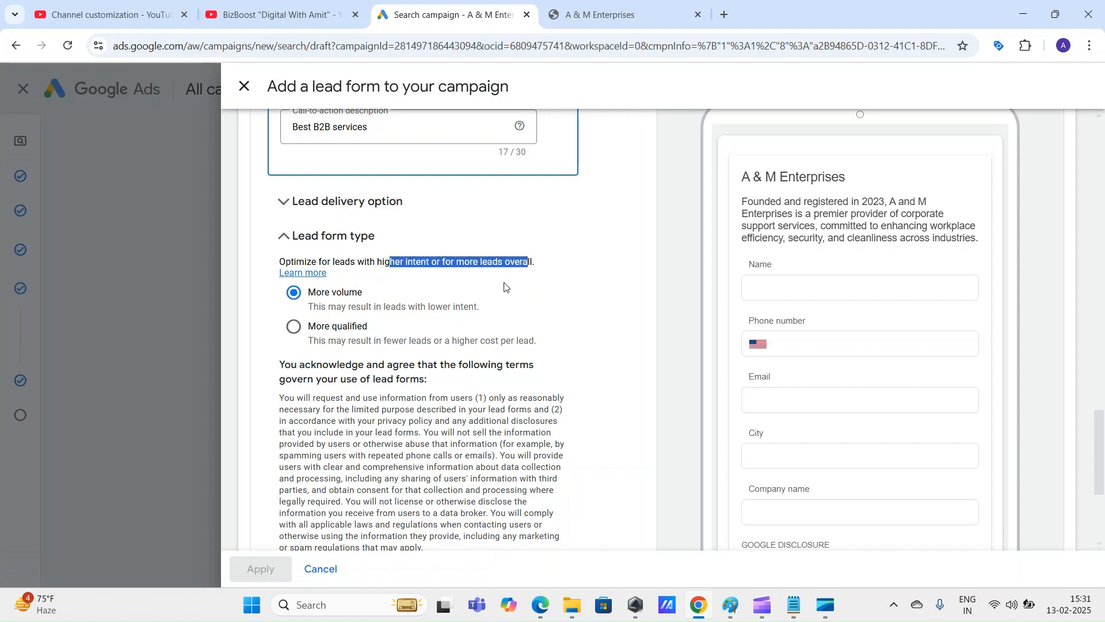
pyautogui.click(505, 281)
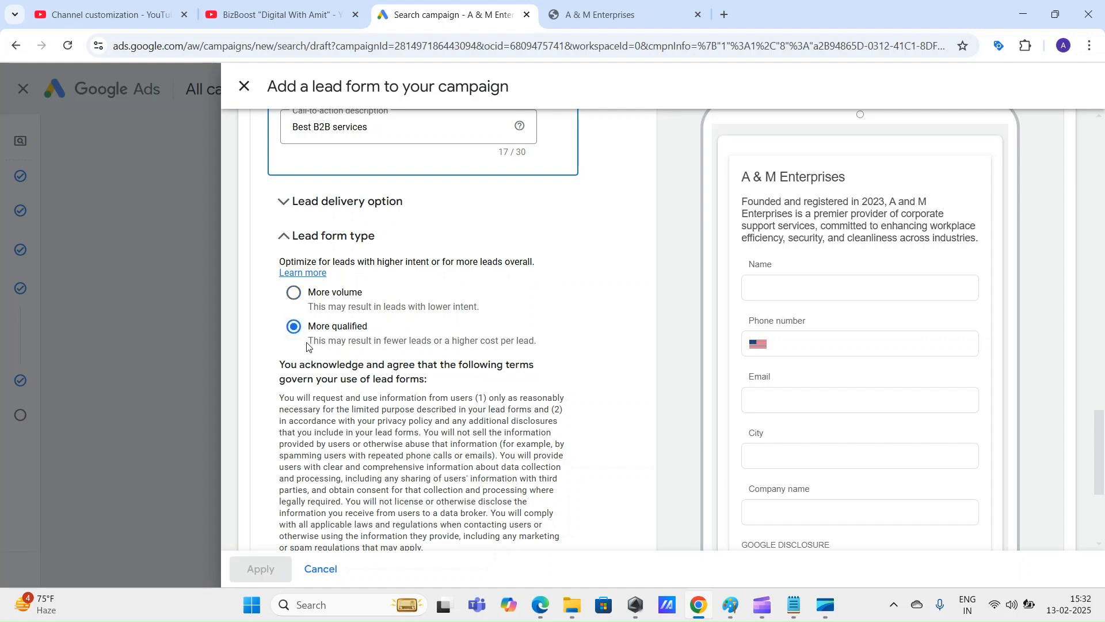
pyautogui.moveTo(318, 343); pyautogui.dragTo(499, 338)
pyautogui.click(486, 344)
pyautogui.moveTo(311, 341); pyautogui.dragTo(525, 341)
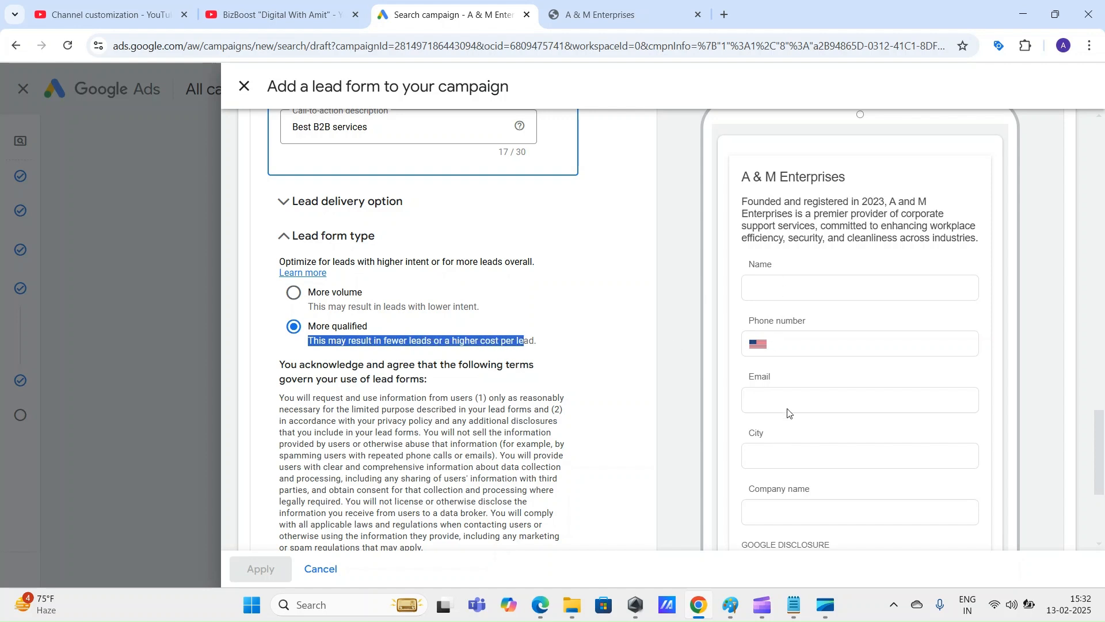
pyautogui.click(499, 327)
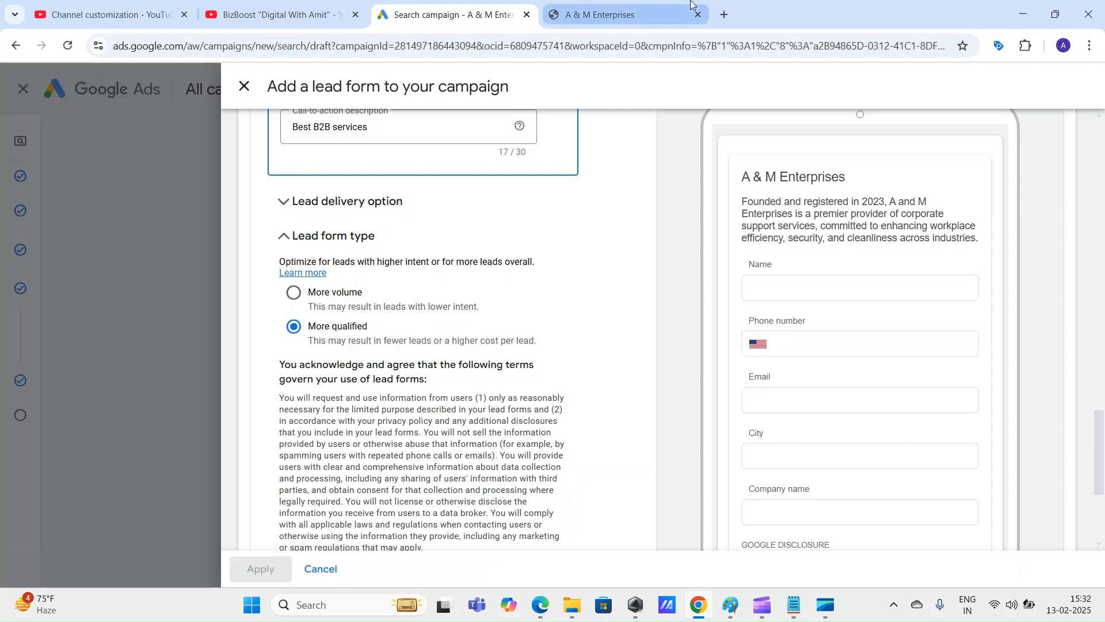
# Look through the list of services on the A & M Enterprises website and return to the lead form setup
pyautogui.click(595, 5)
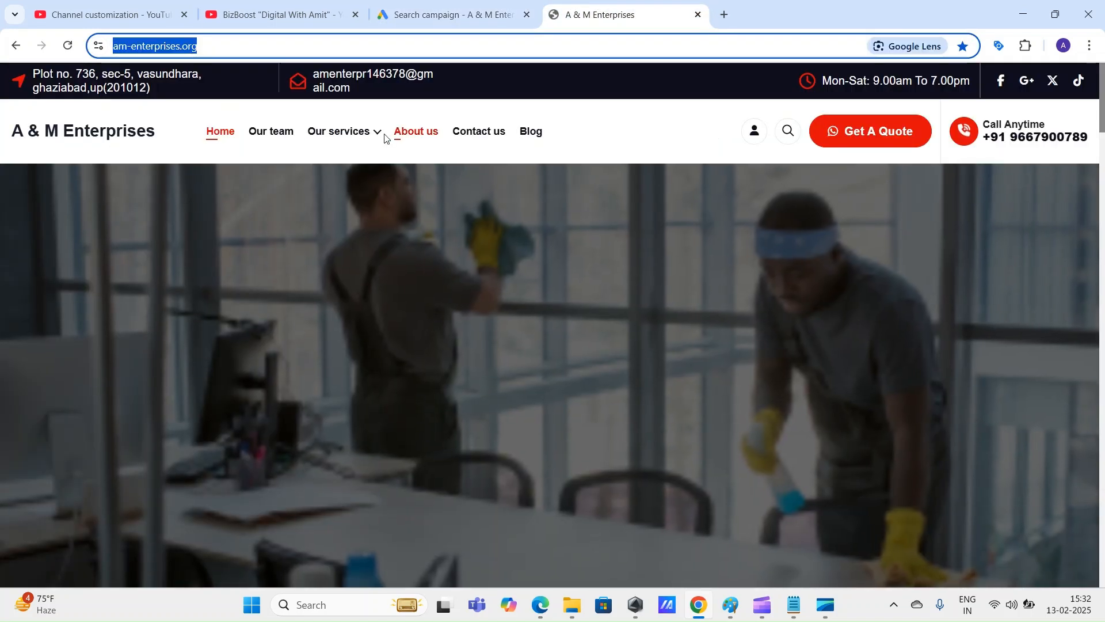
pyautogui.moveTo(374, 136)
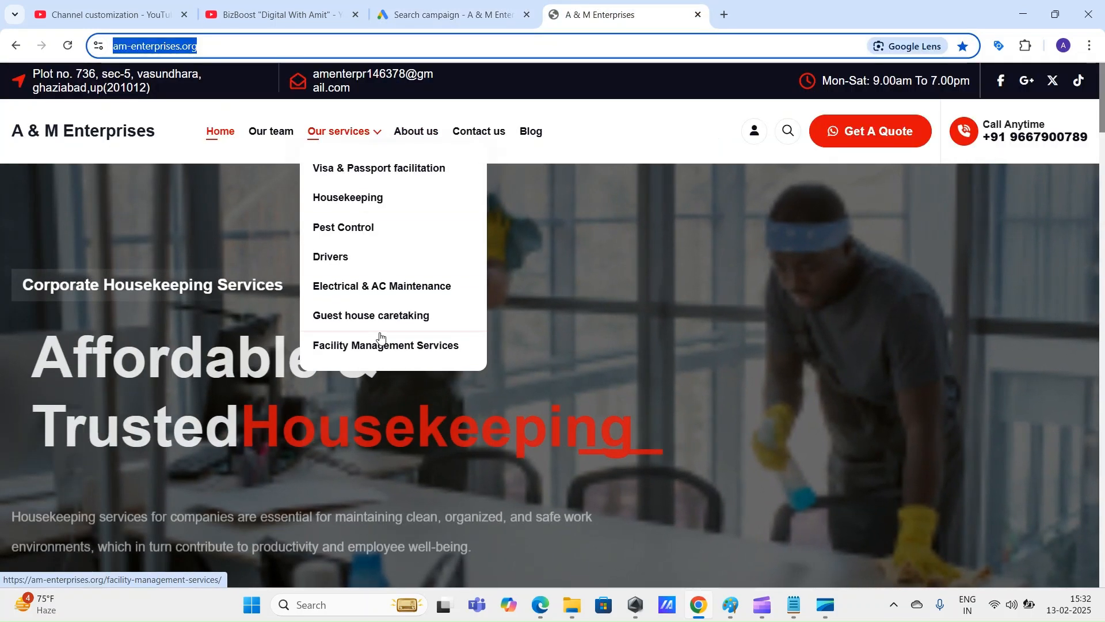
pyautogui.click(463, 8)
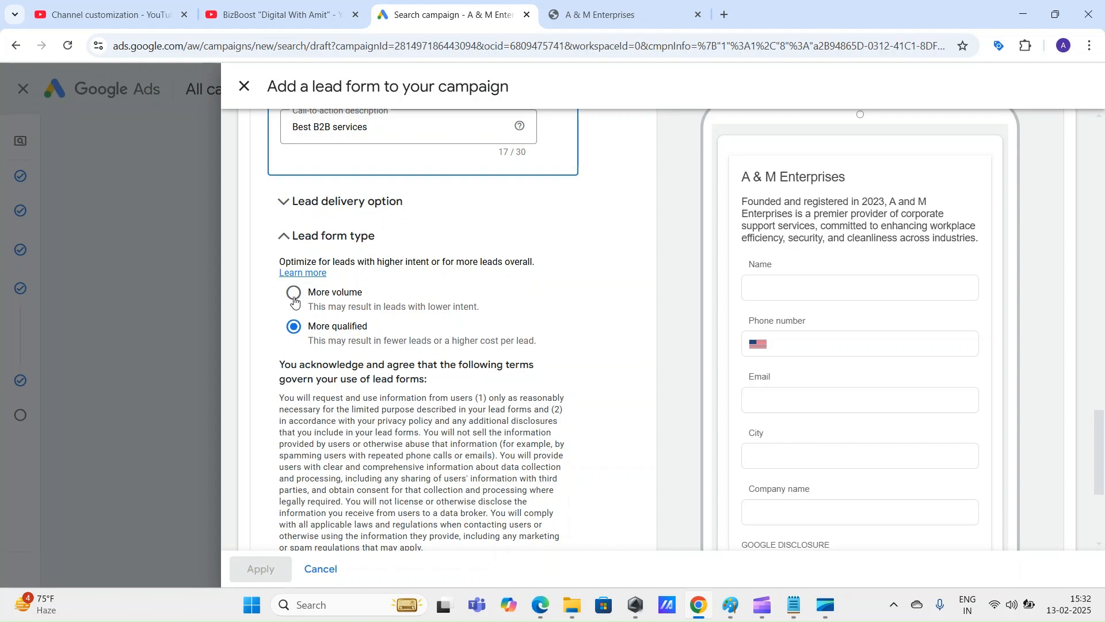
# Save the new lead form and review its mobile preview down to the submit button
pyautogui.scroll(-4, 303, 301)
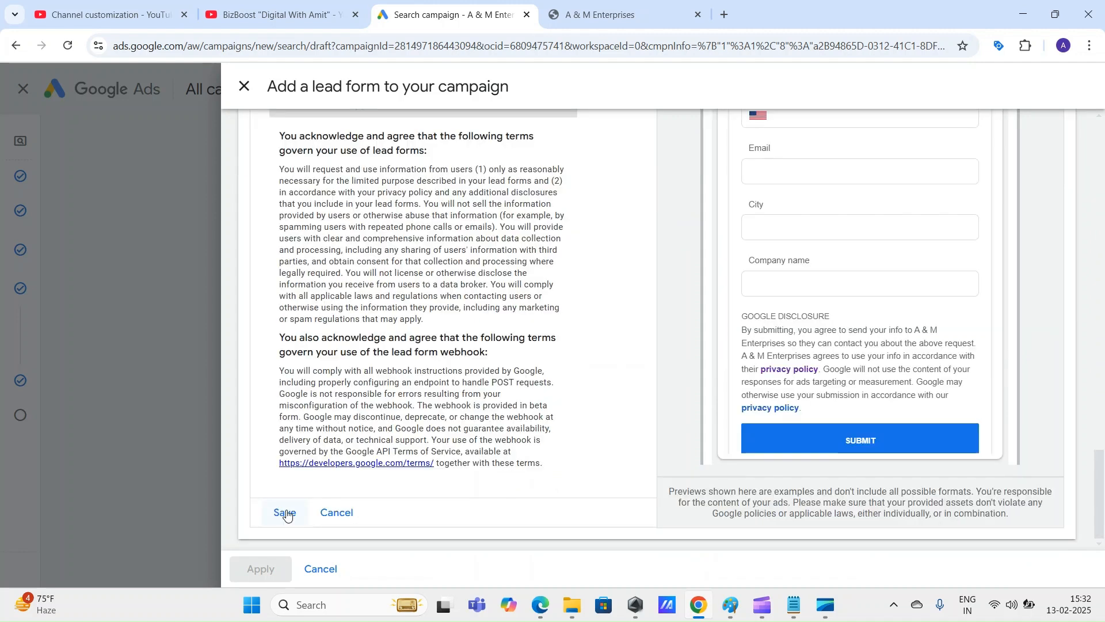
pyautogui.click(284, 513)
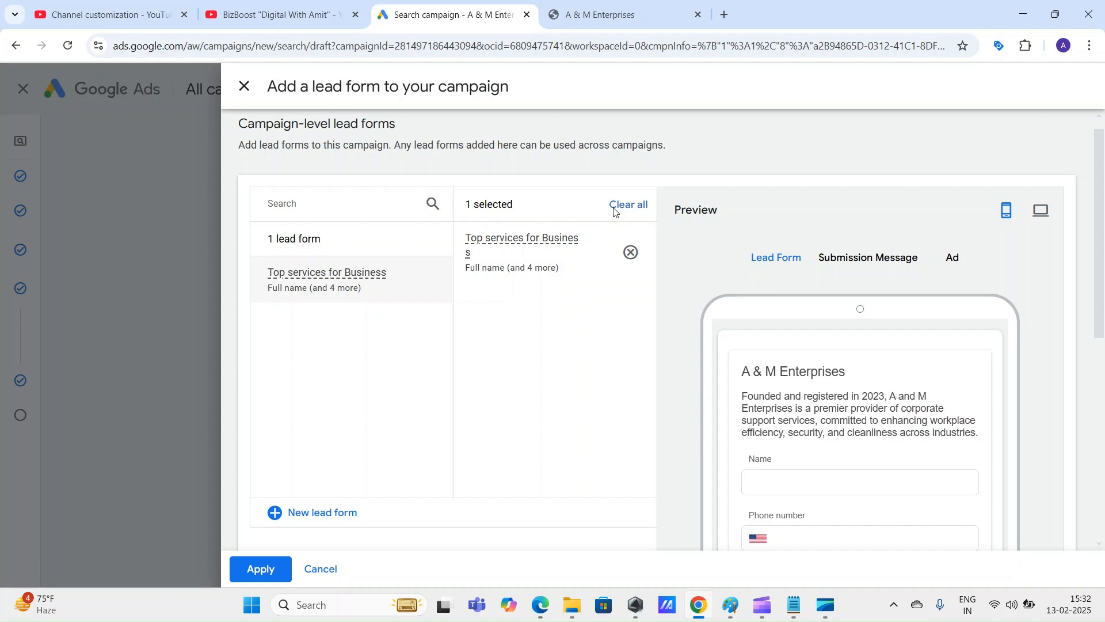
pyautogui.scroll(-4, 938, 331)
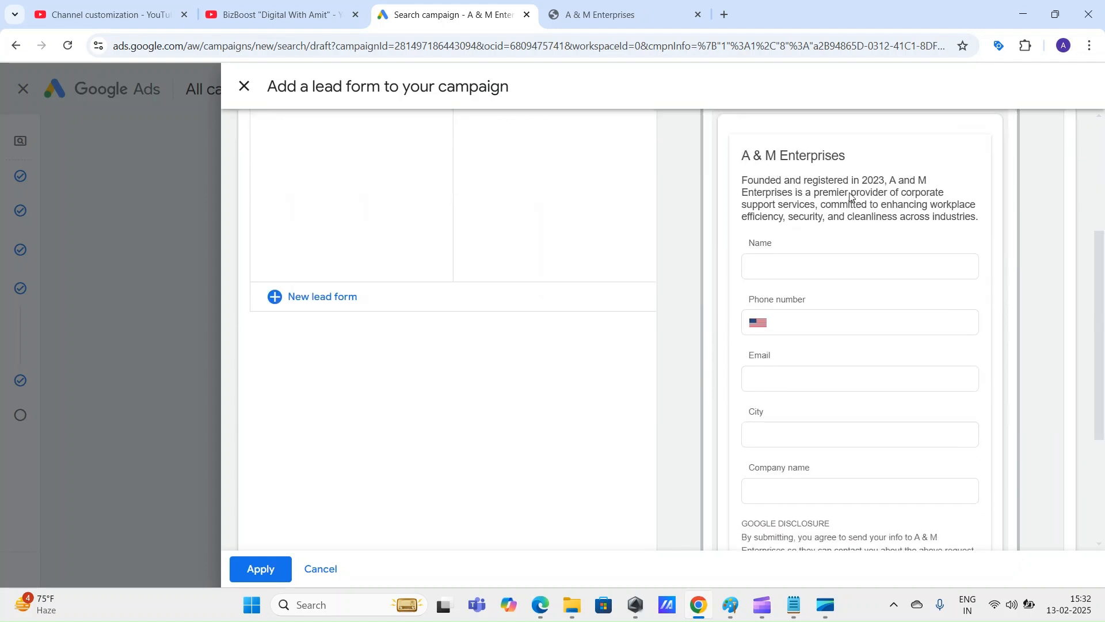
pyautogui.scroll(-2, 777, 258)
pyautogui.scroll(2, 898, 277)
pyautogui.scroll(-4, 887, 339)
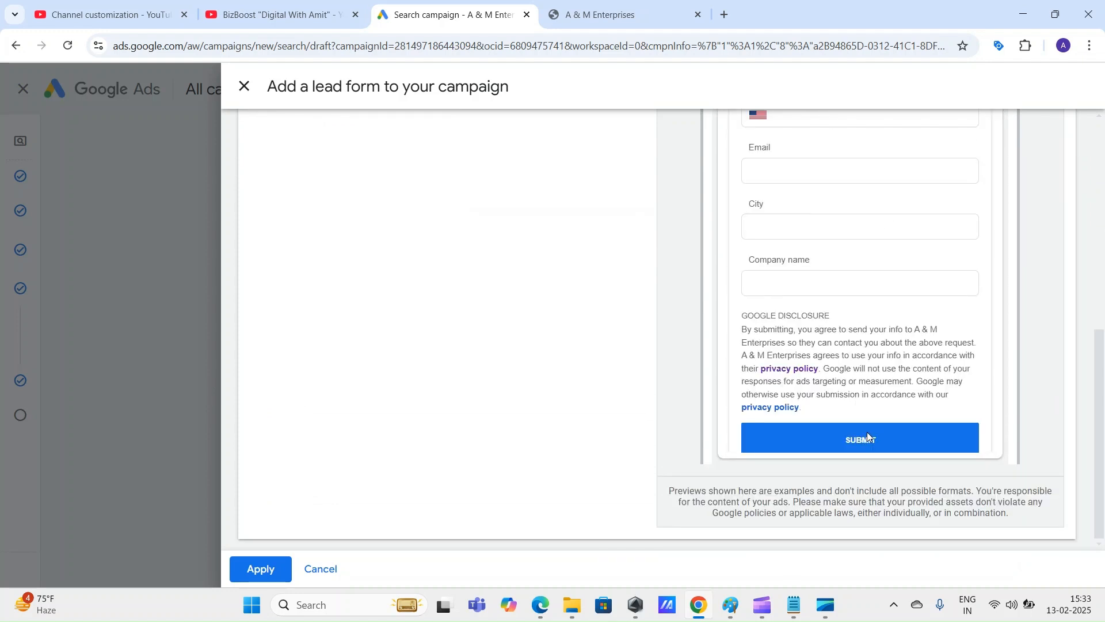
pyautogui.scroll(8, 867, 432)
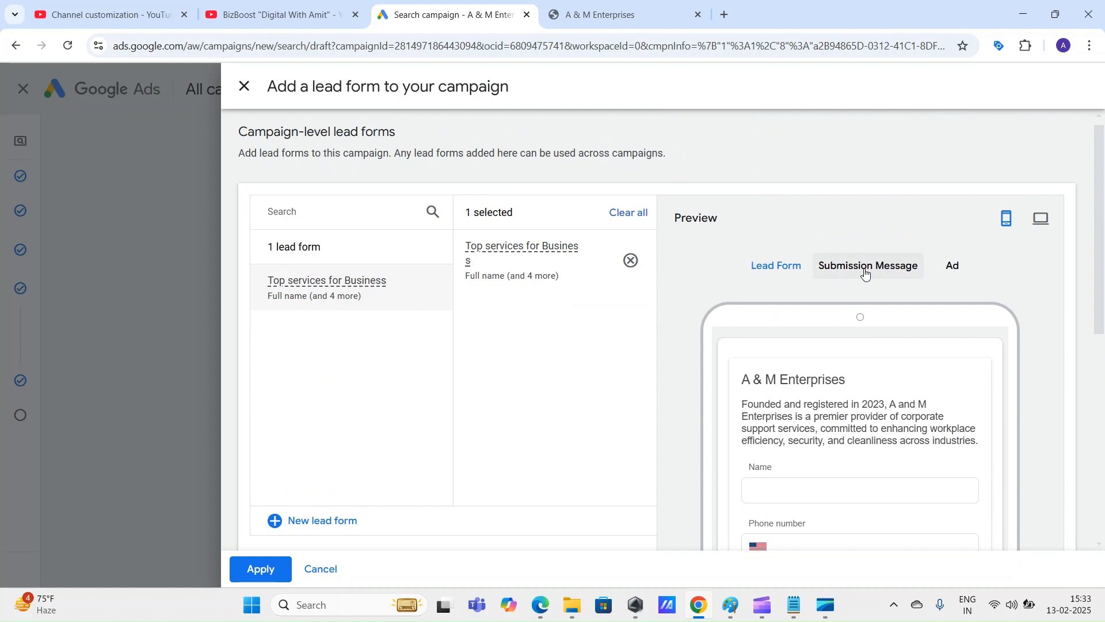
# Check the submission message in the mobile preview, and the lead form, submission message and ad in the desktop preview
pyautogui.click(866, 271)
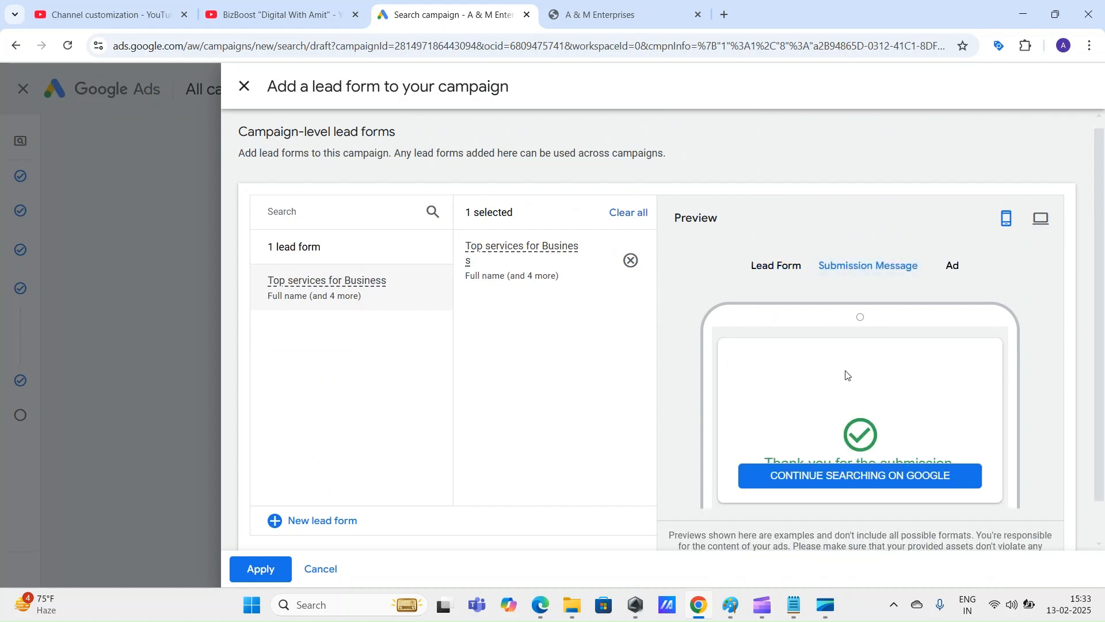
pyautogui.click(1041, 218)
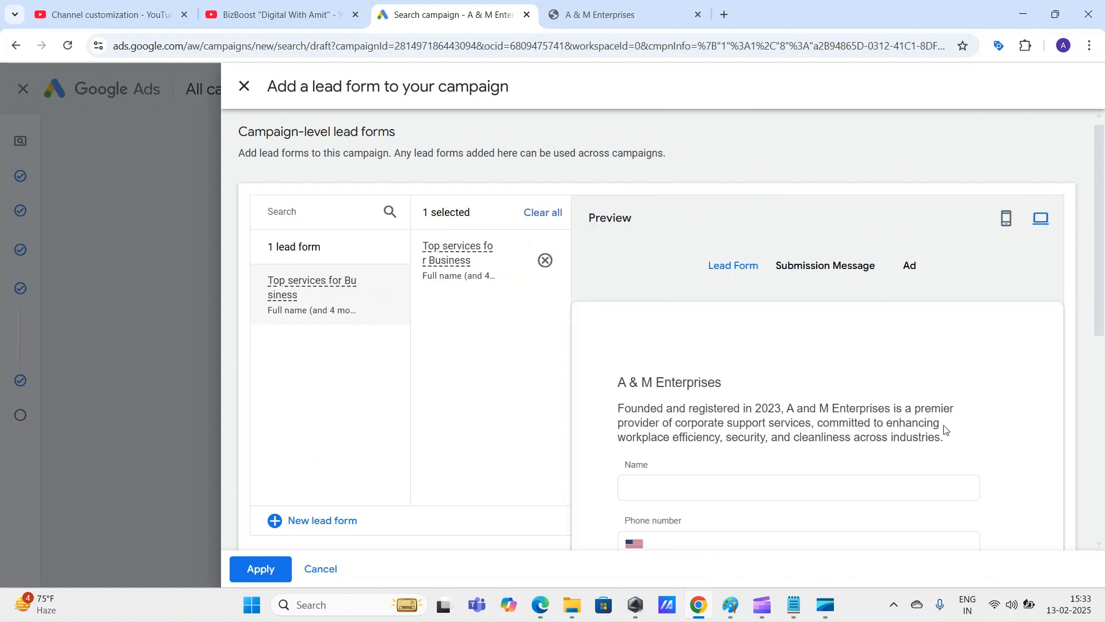
pyautogui.scroll(-2, 692, 383)
pyautogui.scroll(1, 822, 242)
pyautogui.click(820, 195)
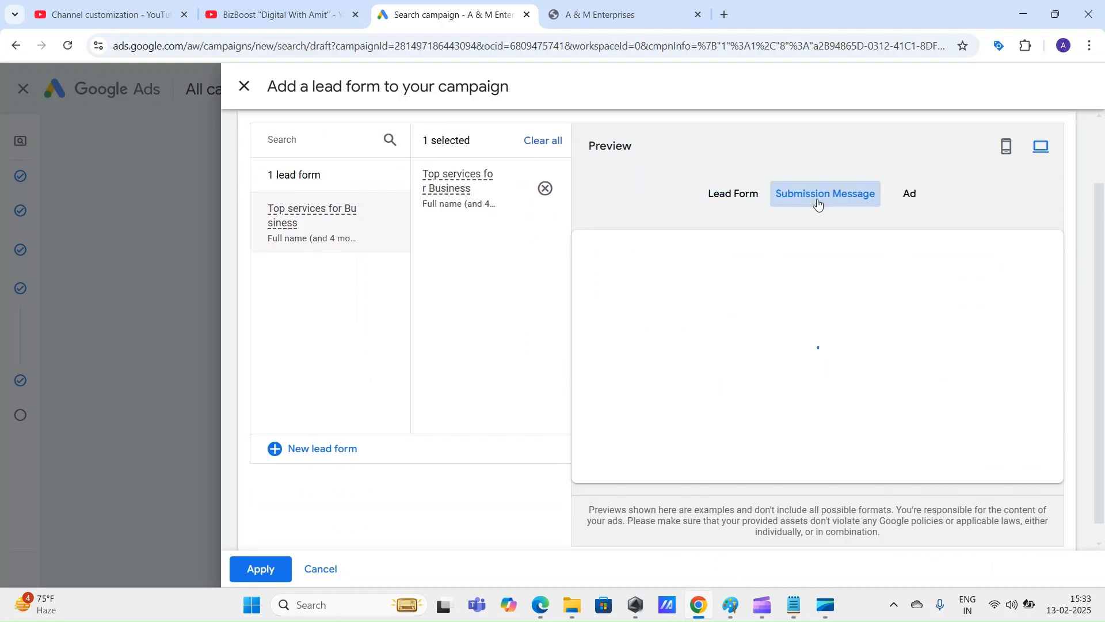
pyautogui.click(910, 193)
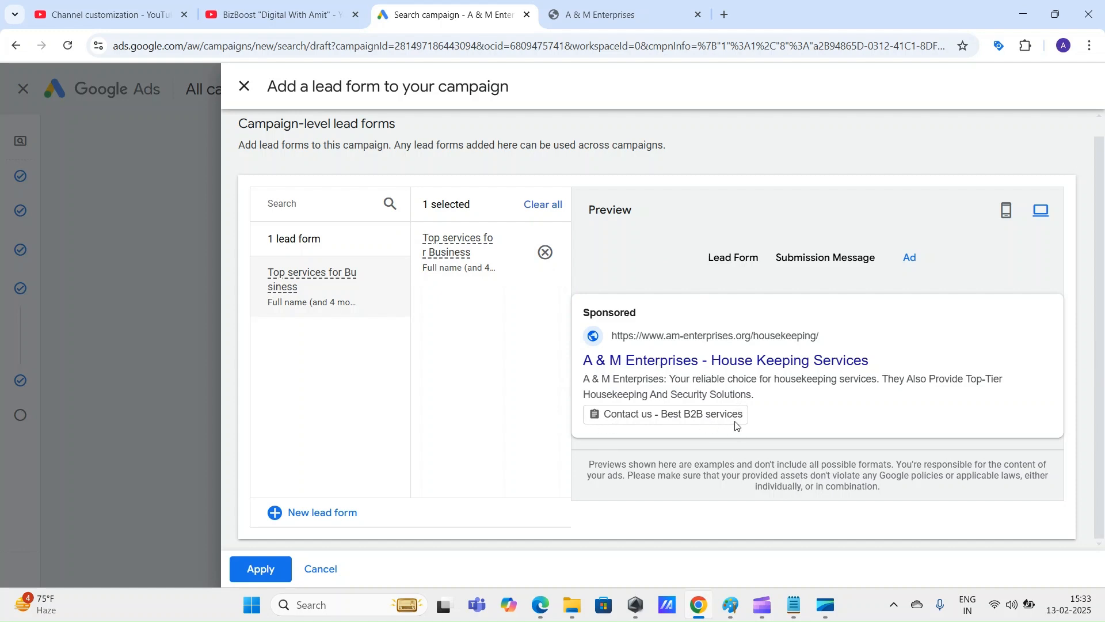
# Read the campaign-level lead forms note and apply the Top services for Business form to the campaign
pyautogui.scroll(1, 737, 426)
pyautogui.moveTo(322, 82); pyautogui.dragTo(382, 86)
pyautogui.moveTo(239, 138); pyautogui.dragTo(708, 167)
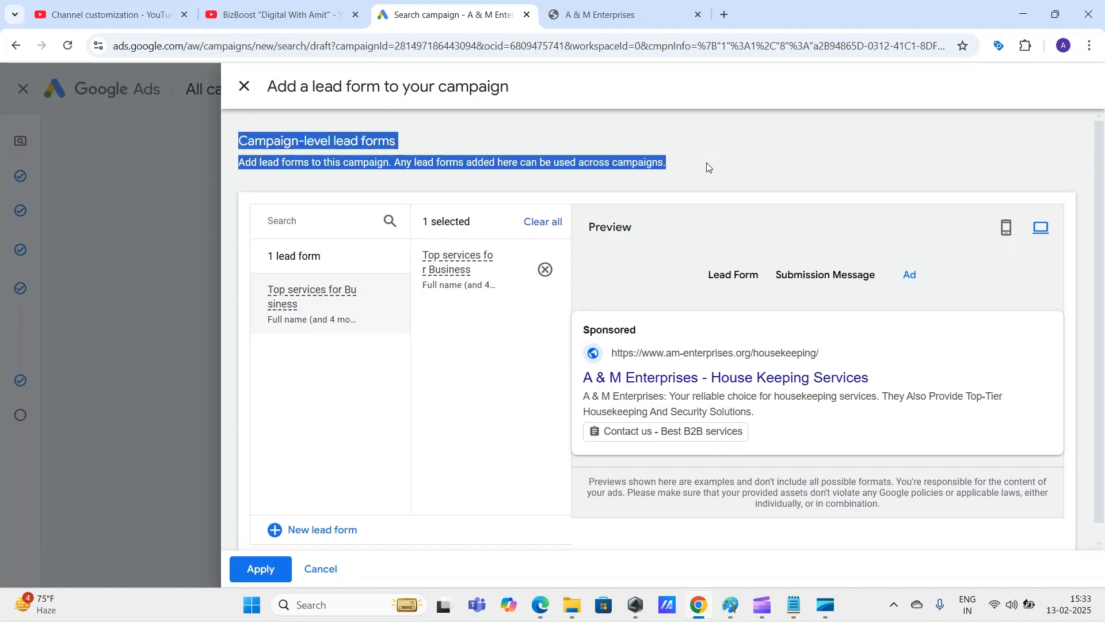
pyautogui.click(810, 144)
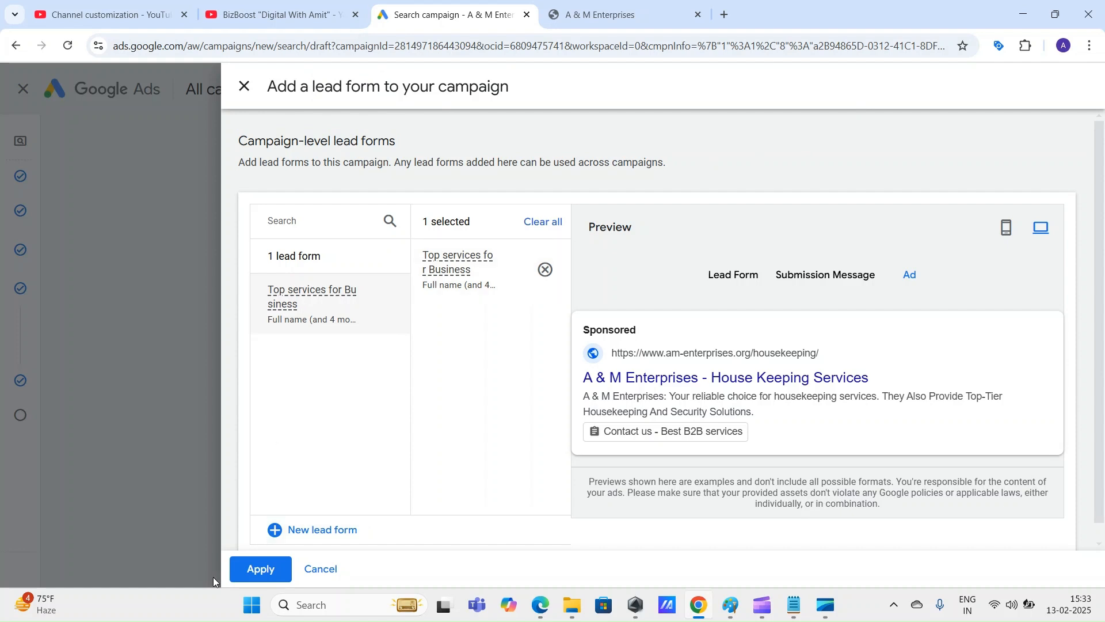
pyautogui.click(262, 570)
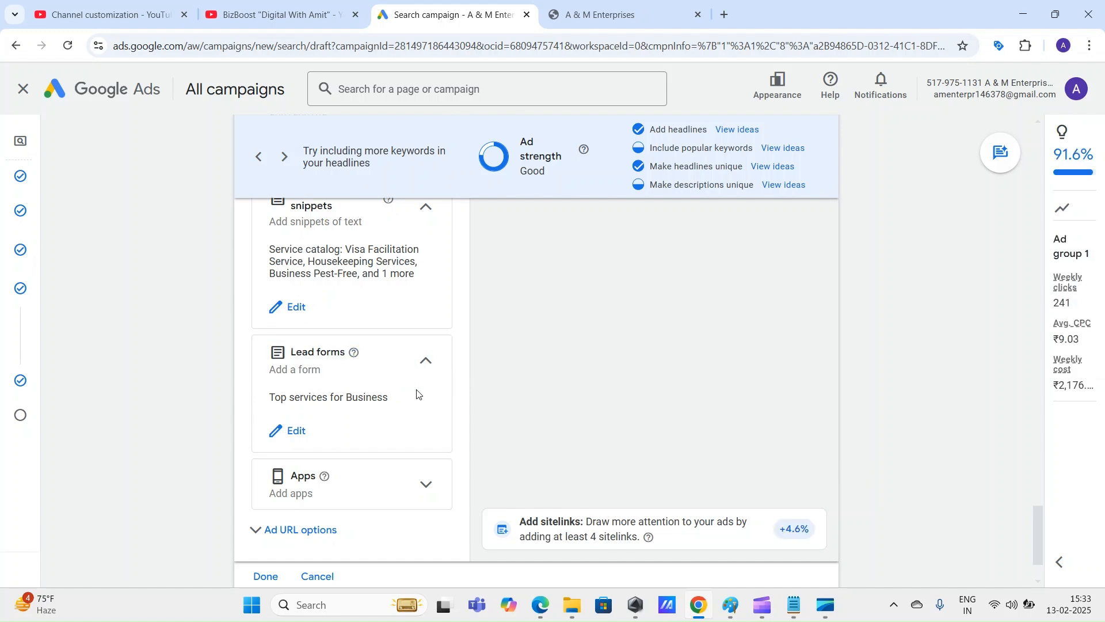
# Collapse the structured snippets and lead forms sections of the ad's assets
pyautogui.scroll(1, 419, 360)
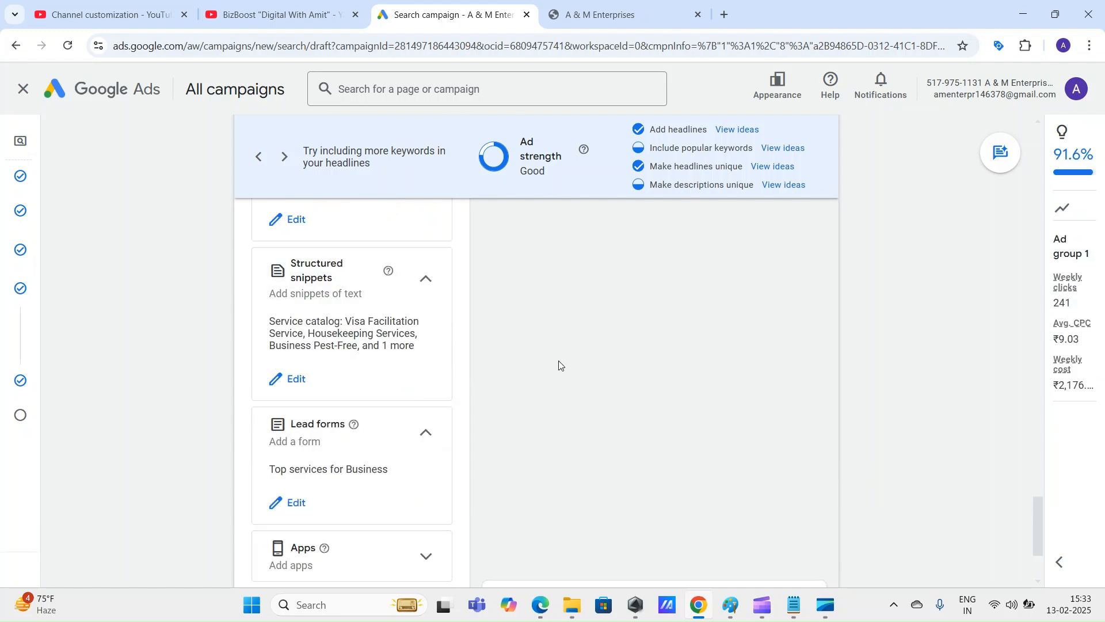
pyautogui.click(425, 278)
pyautogui.click(427, 357)
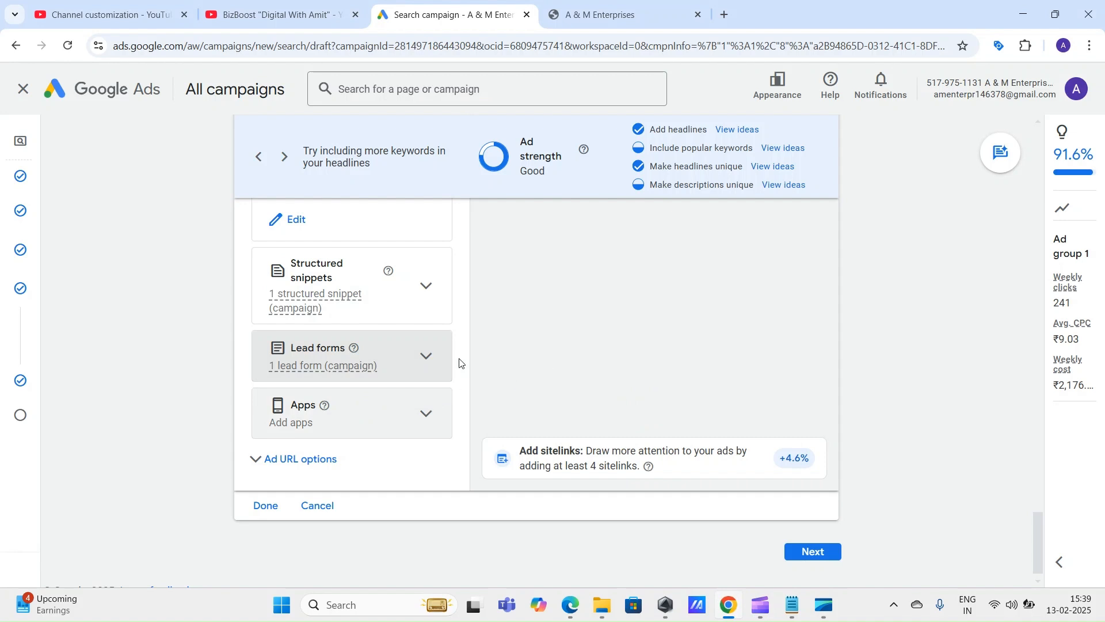
# Read the help text explaining what the Apps asset does
pyautogui.scroll(-1, 274, 403)
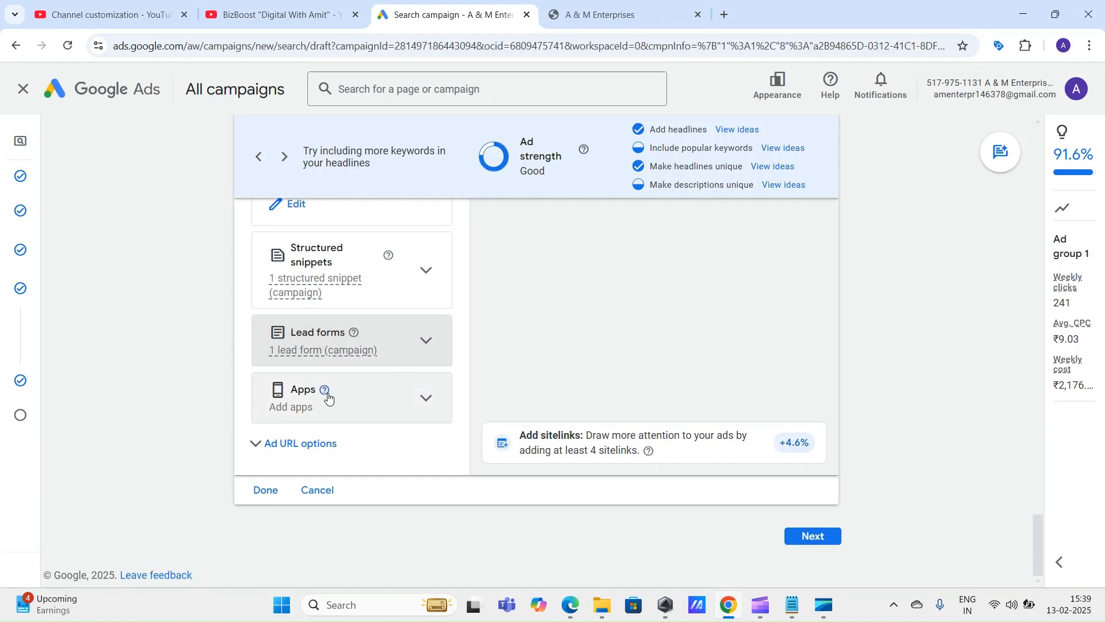
pyautogui.moveTo(328, 396)
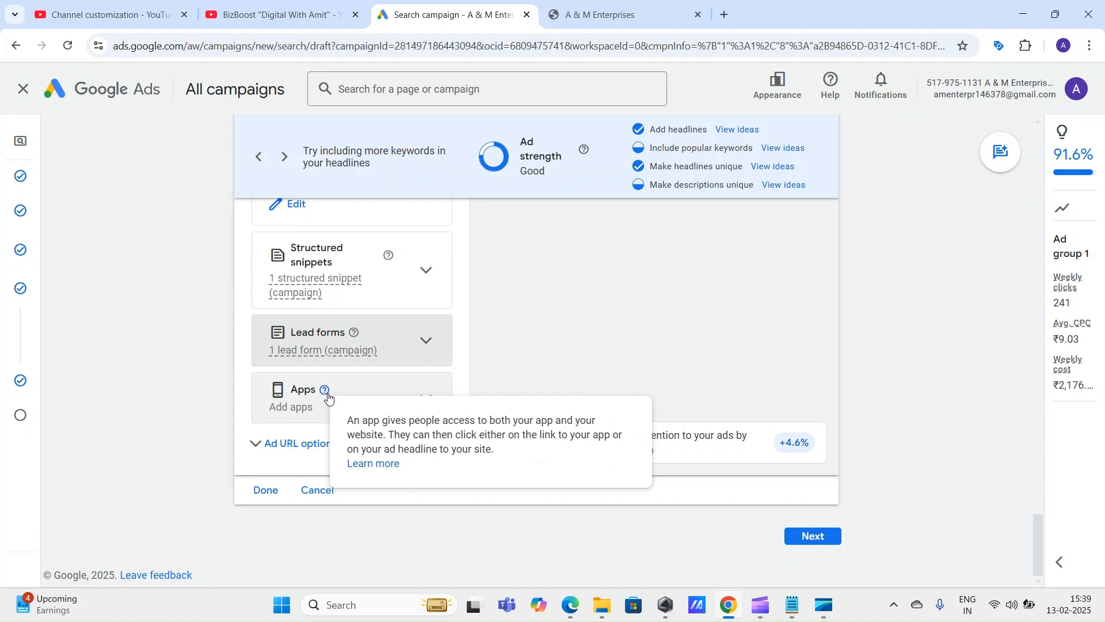
pyautogui.moveTo(408, 421); pyautogui.dragTo(491, 451)
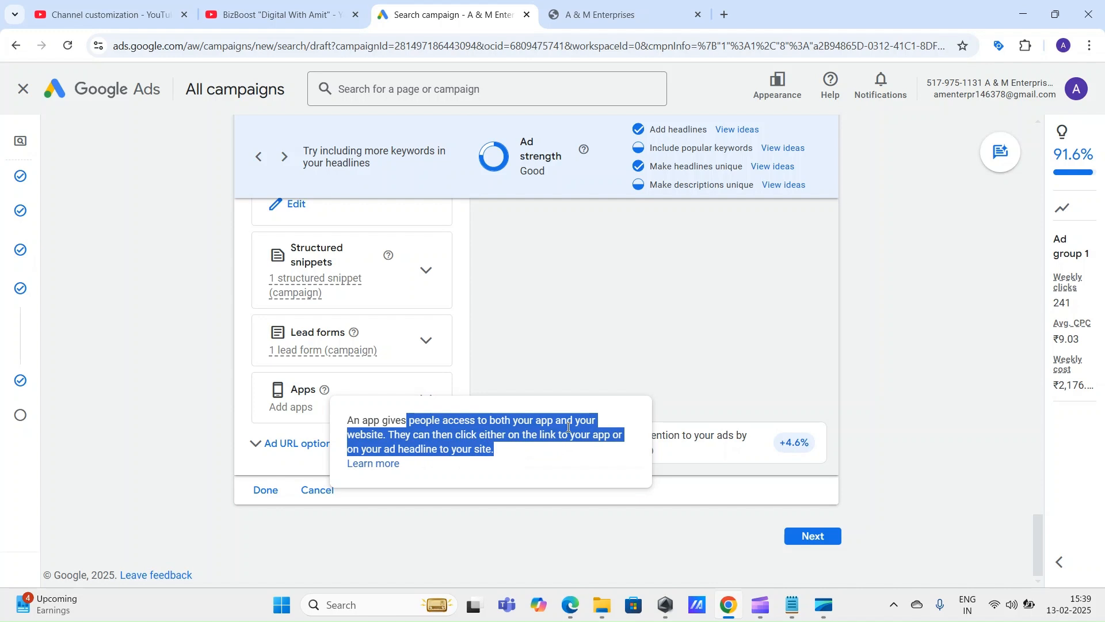
pyautogui.click(576, 516)
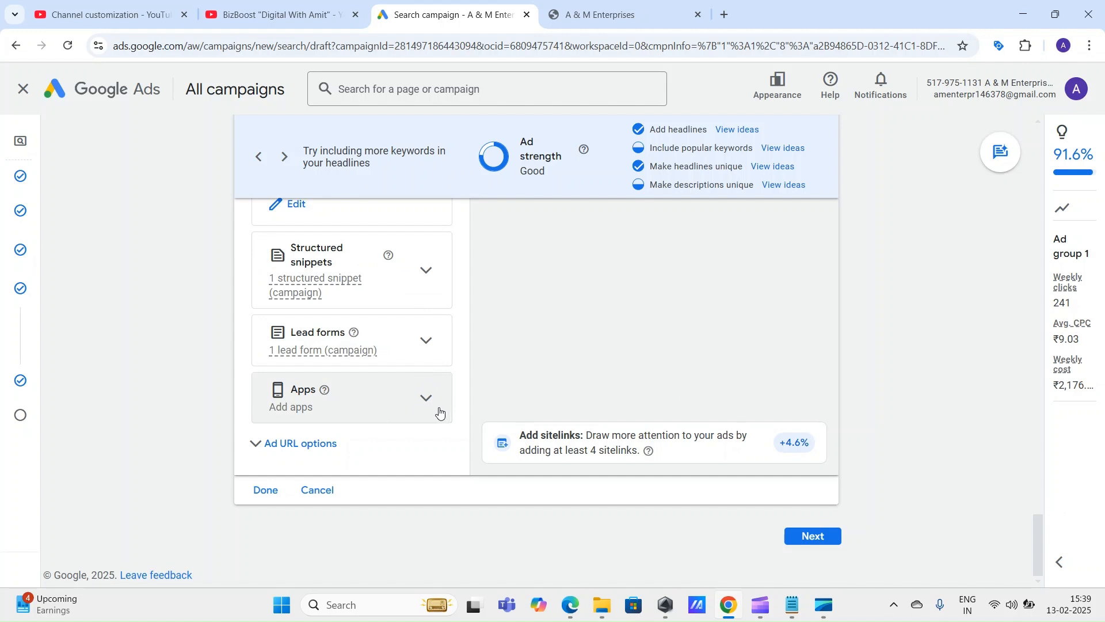
# Start adding an app to the campaign with the Android platform and the link text "Our Application"
pyautogui.click(425, 399)
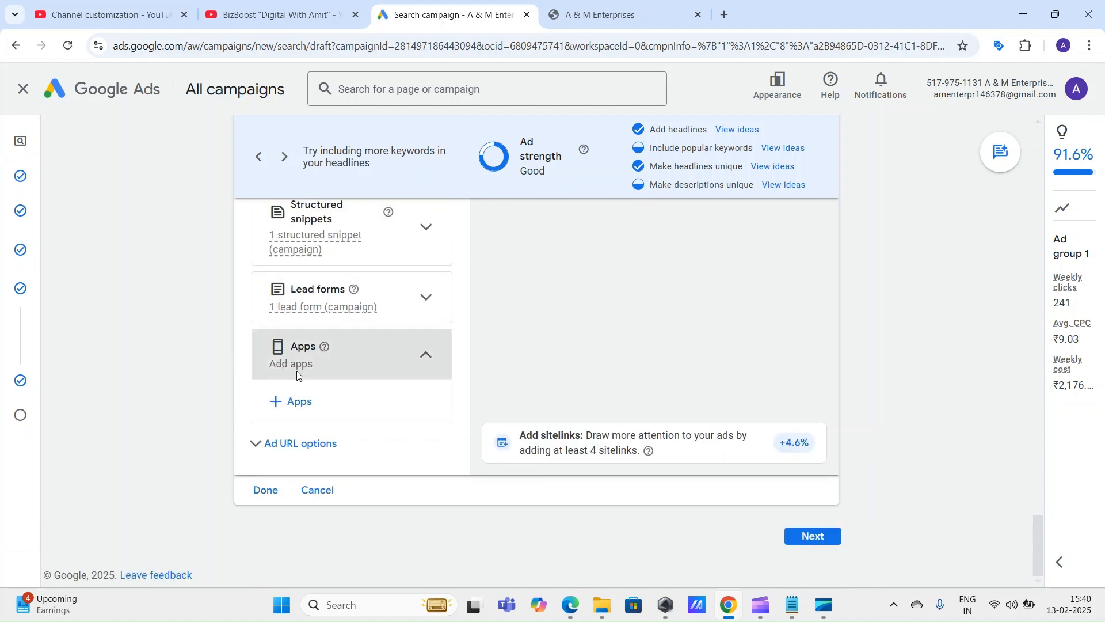
pyautogui.click(298, 403)
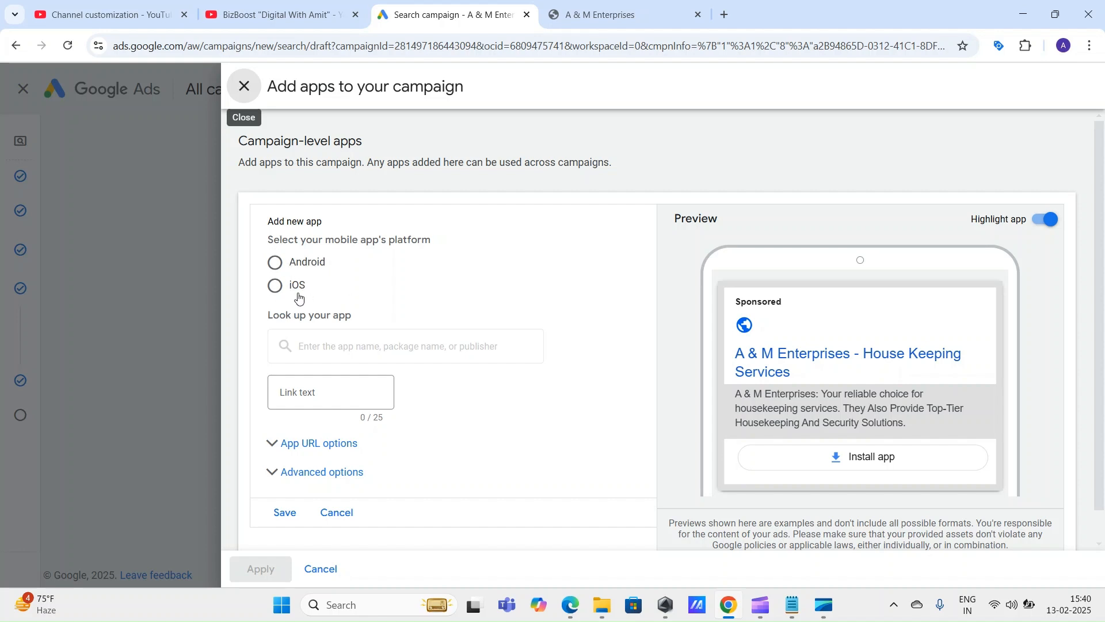
pyautogui.click(281, 266)
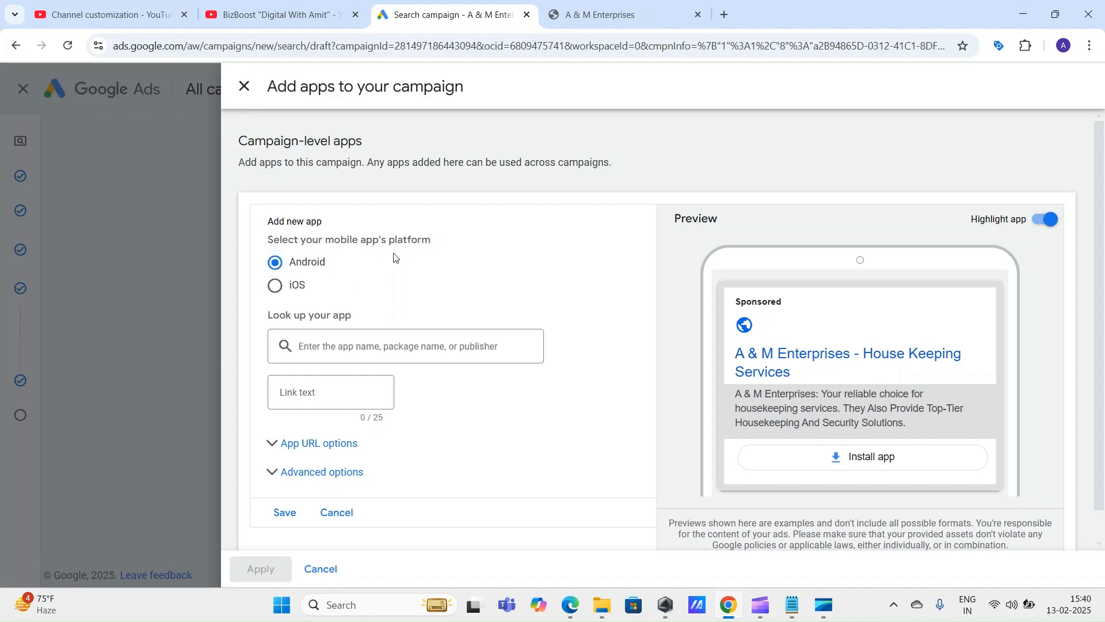
pyautogui.click(433, 347)
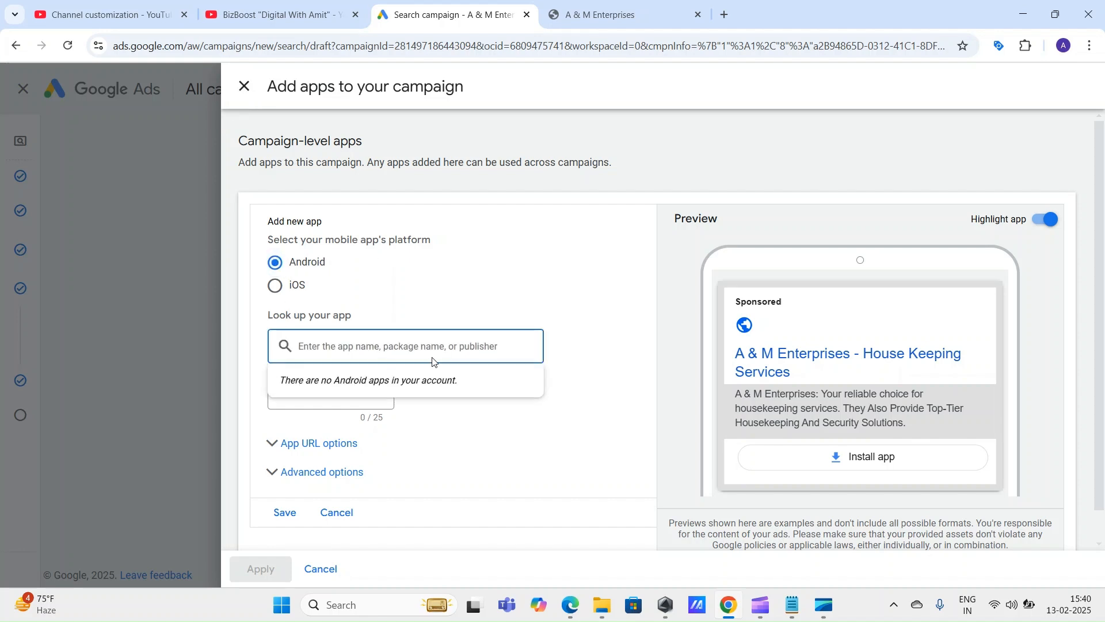
pyautogui.scroll(-1, 615, 429)
pyautogui.click(380, 365)
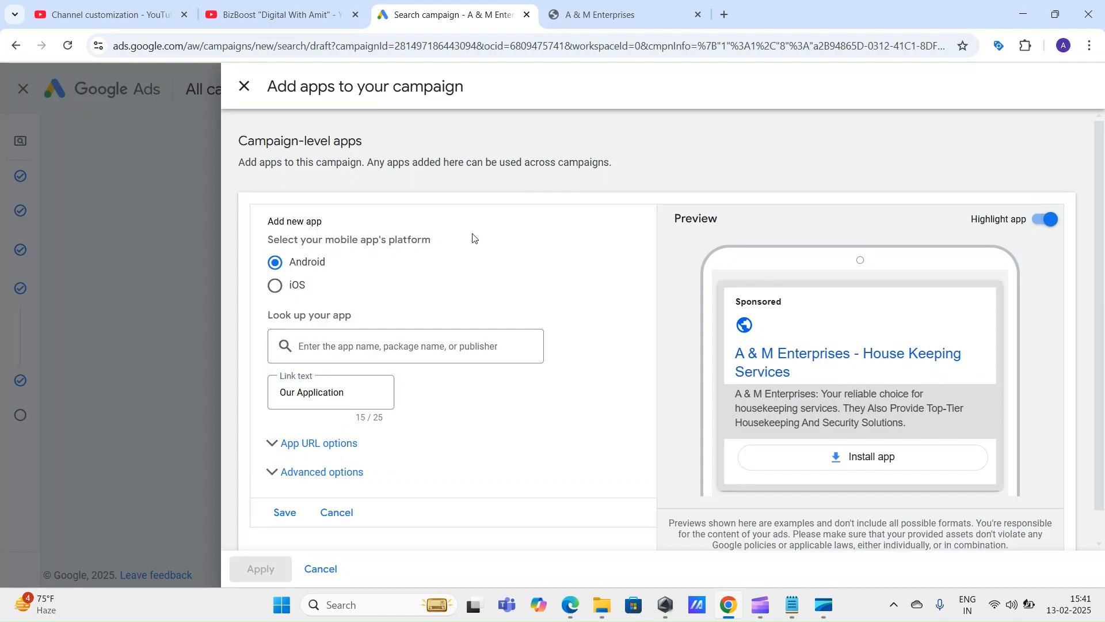
# Review the new app's heading and link text in the campaign-level app setup
pyautogui.moveTo(270, 222); pyautogui.dragTo(345, 223)
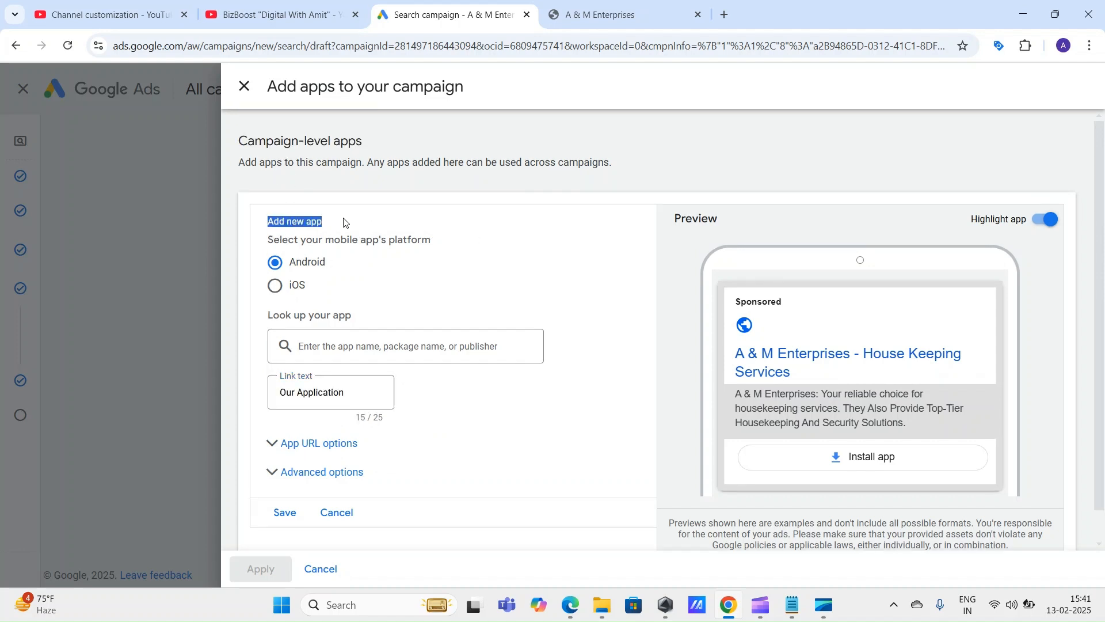
pyautogui.click(503, 236)
pyautogui.scroll(-1, 462, 260)
pyautogui.moveTo(358, 359); pyautogui.dragTo(257, 363)
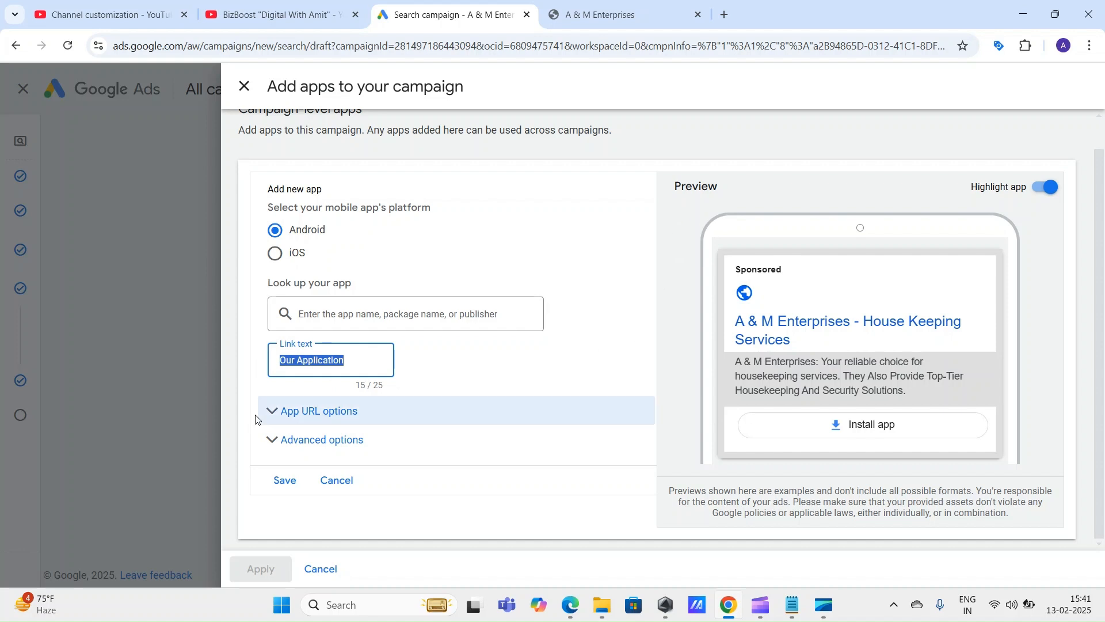
pyautogui.click(644, 312)
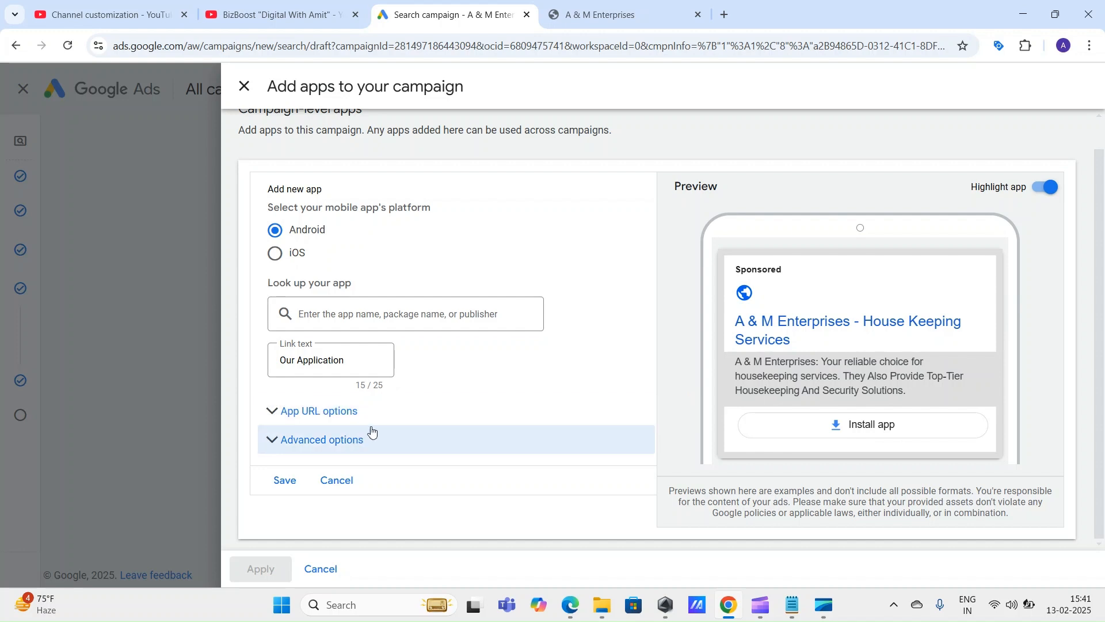
# Expand the app's URL options and examine the tracking template, final URL suffix and custom parameter fields
pyautogui.click(294, 411)
pyautogui.click(337, 279)
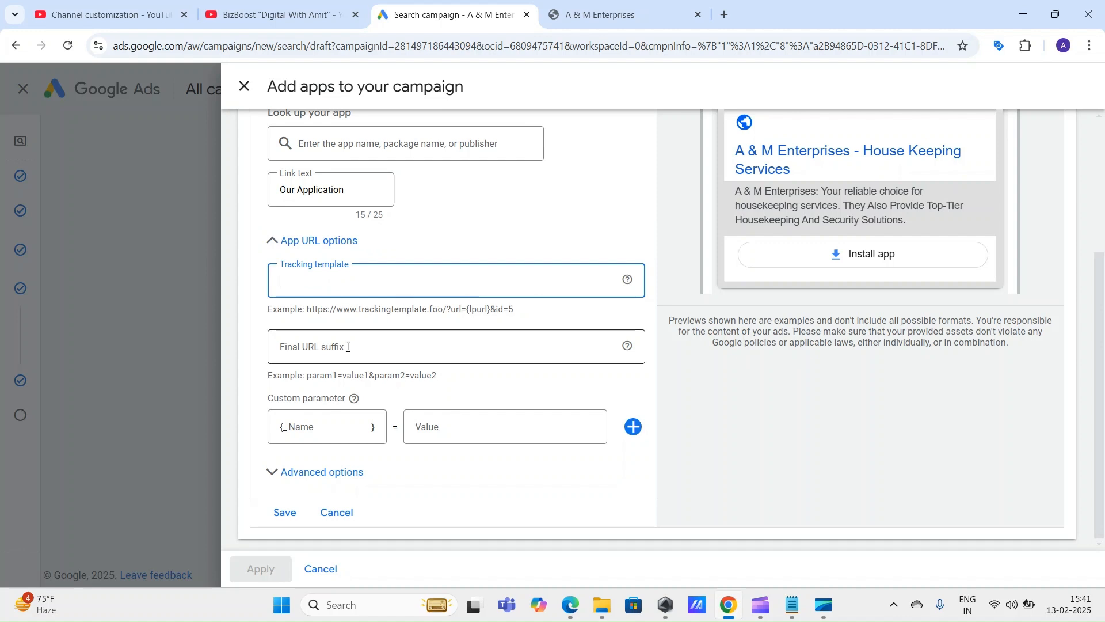
pyautogui.click(351, 344)
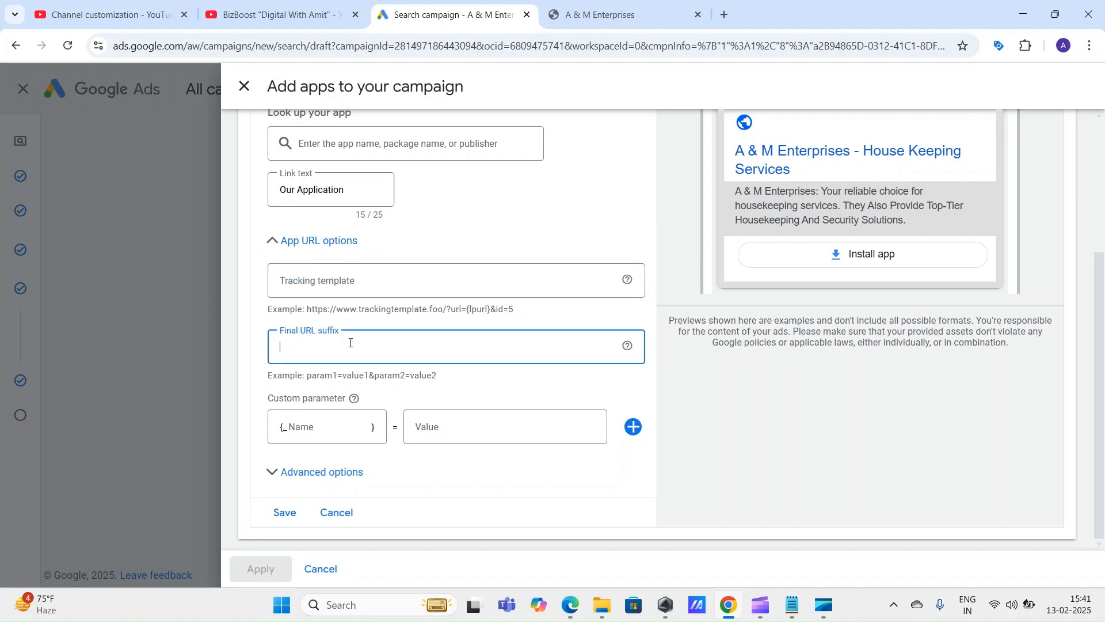
pyautogui.click(326, 433)
pyautogui.click(844, 443)
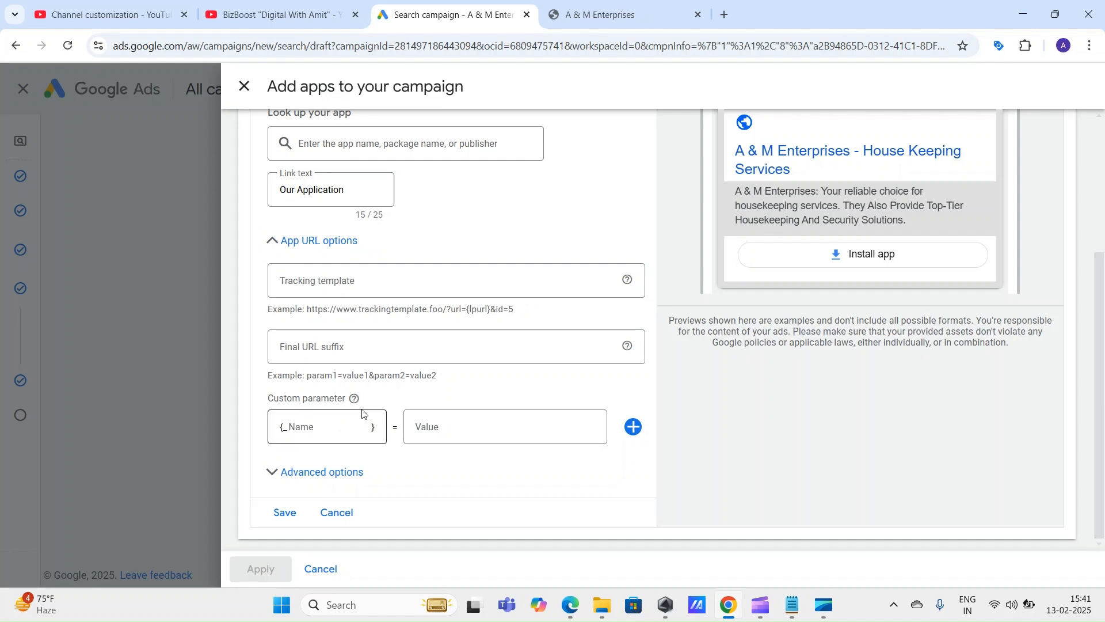
# Expand the app's advanced options and review its start date, end date, and days and hours scheduling
pyautogui.click(322, 473)
pyautogui.scroll(-4, 539, 391)
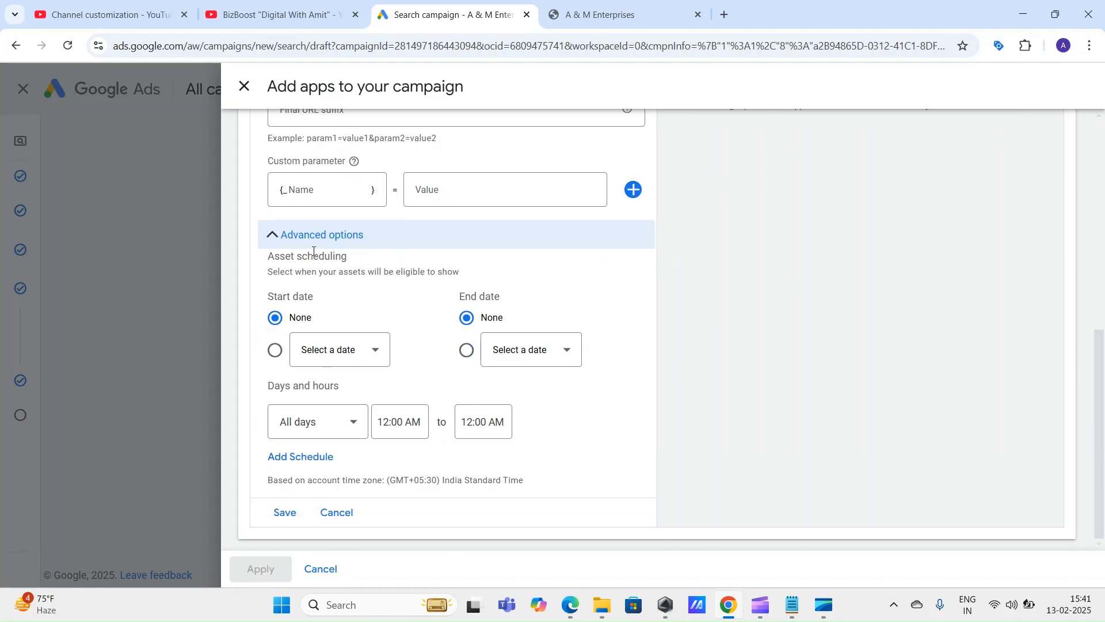
pyautogui.scroll(7, 310, 241)
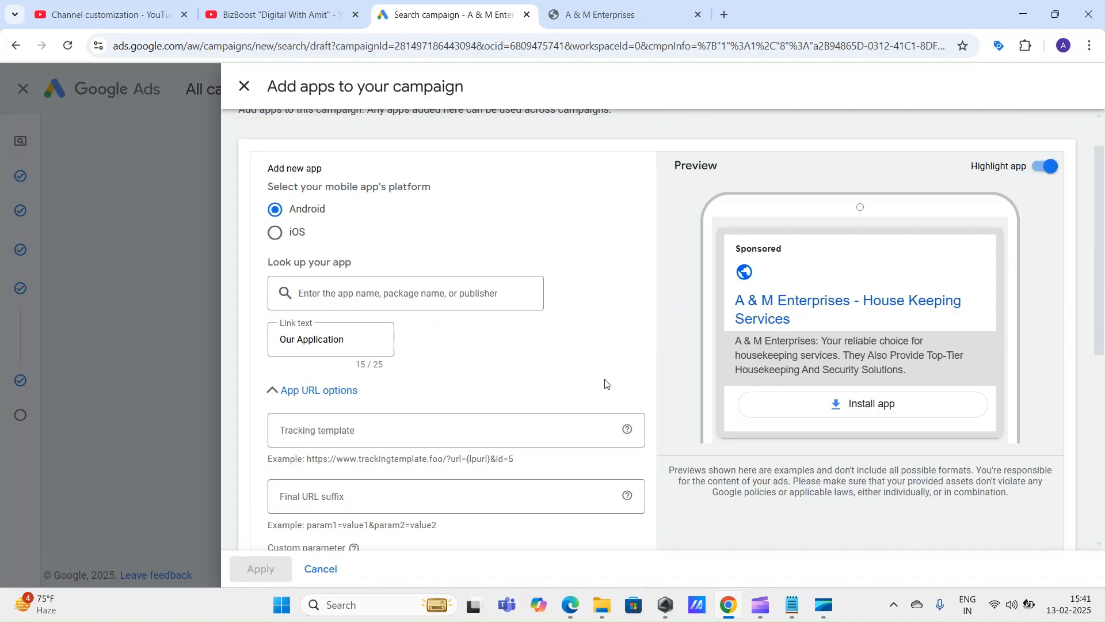
pyautogui.scroll(-7, 891, 464)
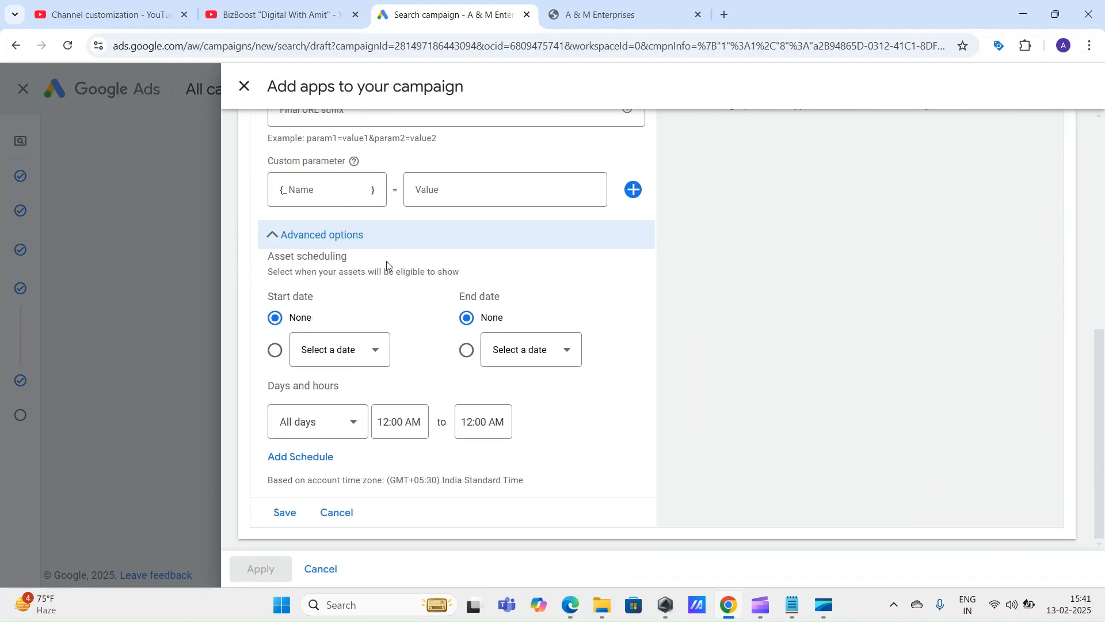
pyautogui.scroll(7, 403, 317)
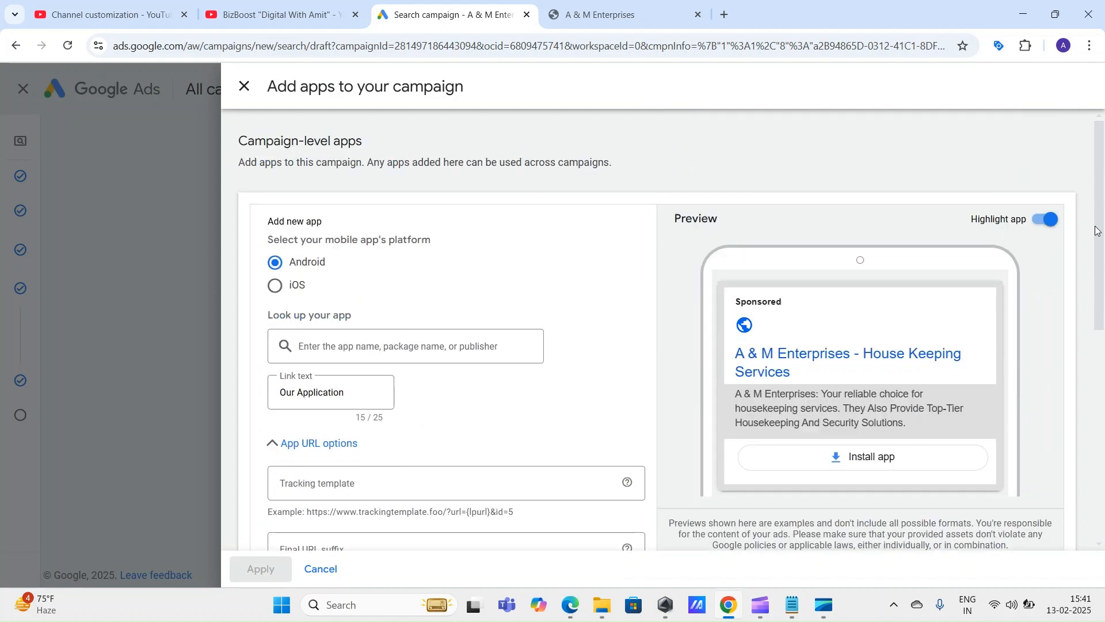
pyautogui.moveTo(1104, 195); pyautogui.dragTo(1104, 407)
pyautogui.moveTo(1103, 474); pyautogui.dragTo(1079, 157)
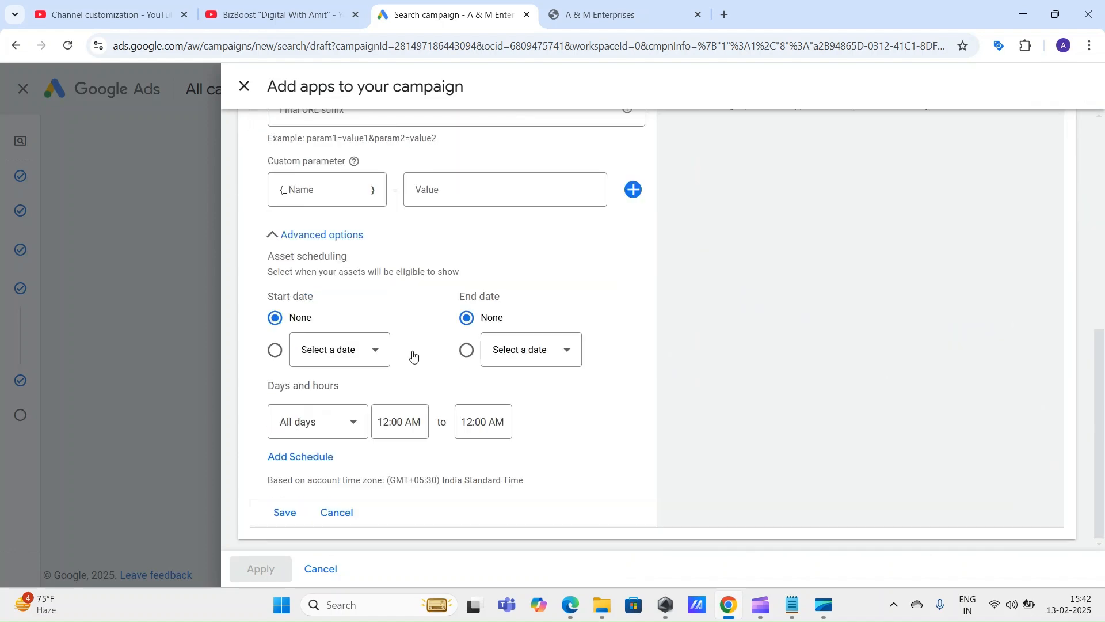
pyautogui.scroll(8, 449, 382)
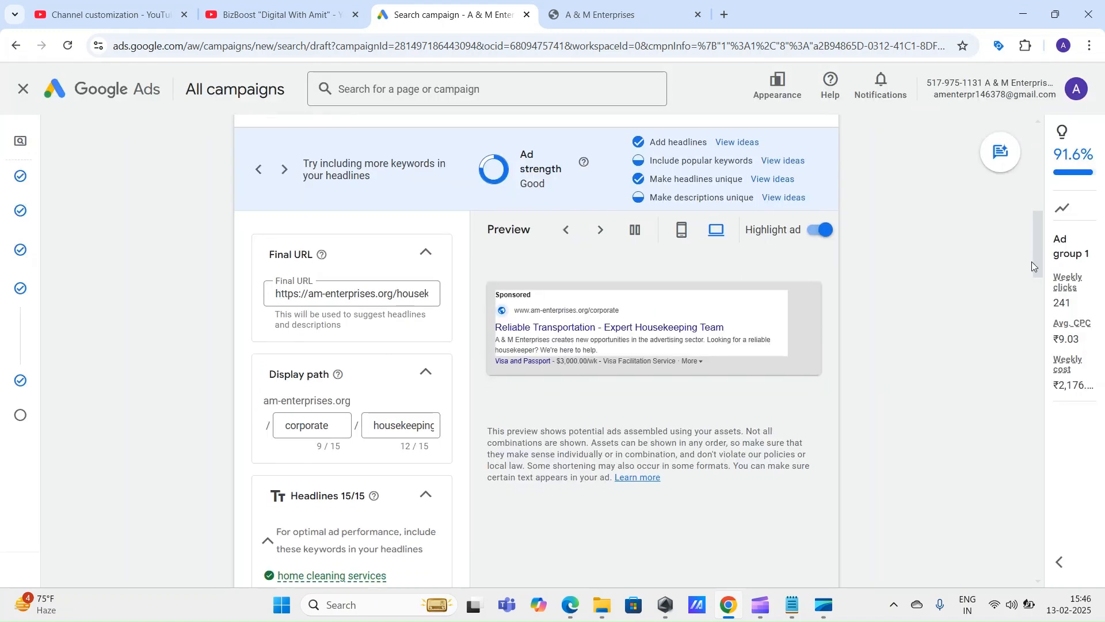
# Review the ad's headlines, display path and full final URL alongside the ad preview
pyautogui.scroll(-10, 1031, 261)
pyautogui.scroll(-1, 1024, 323)
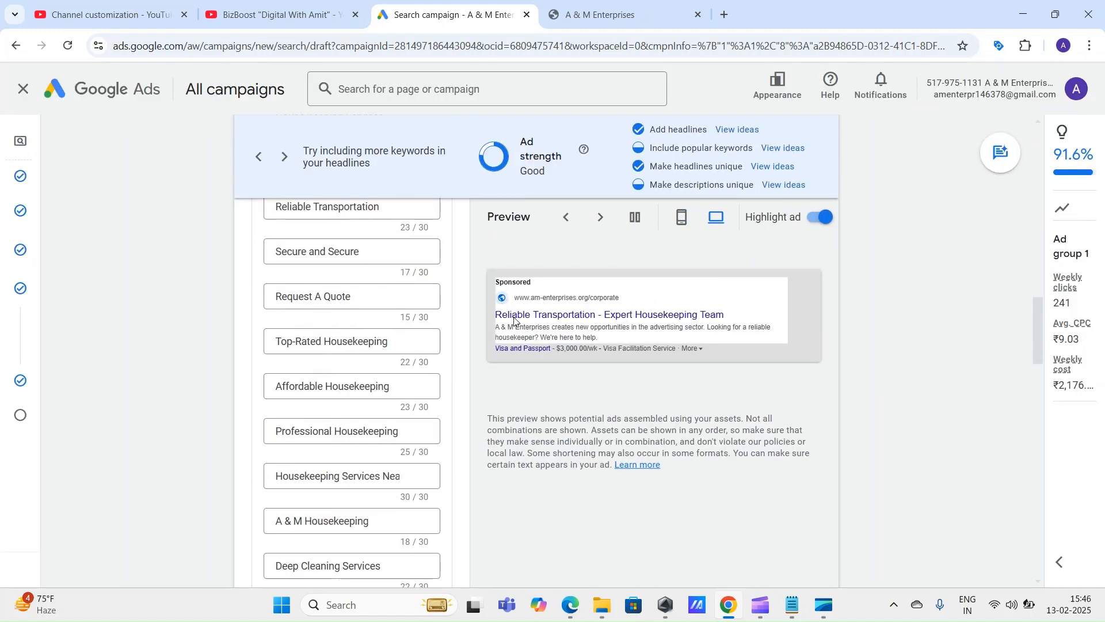
pyautogui.scroll(10, 804, 328)
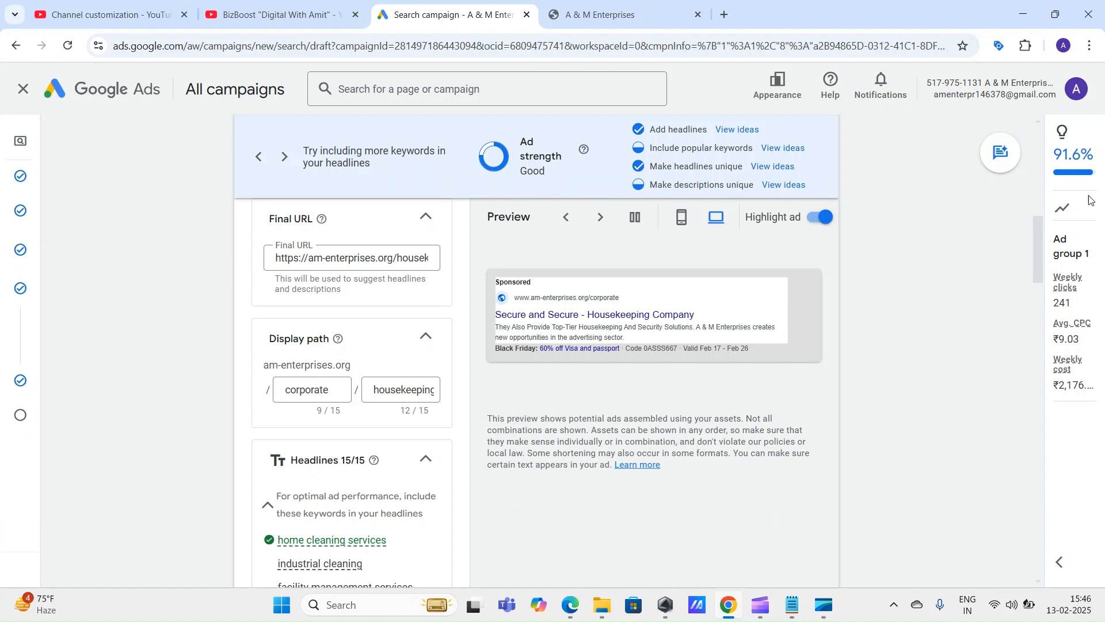
pyautogui.scroll(2, 1015, 306)
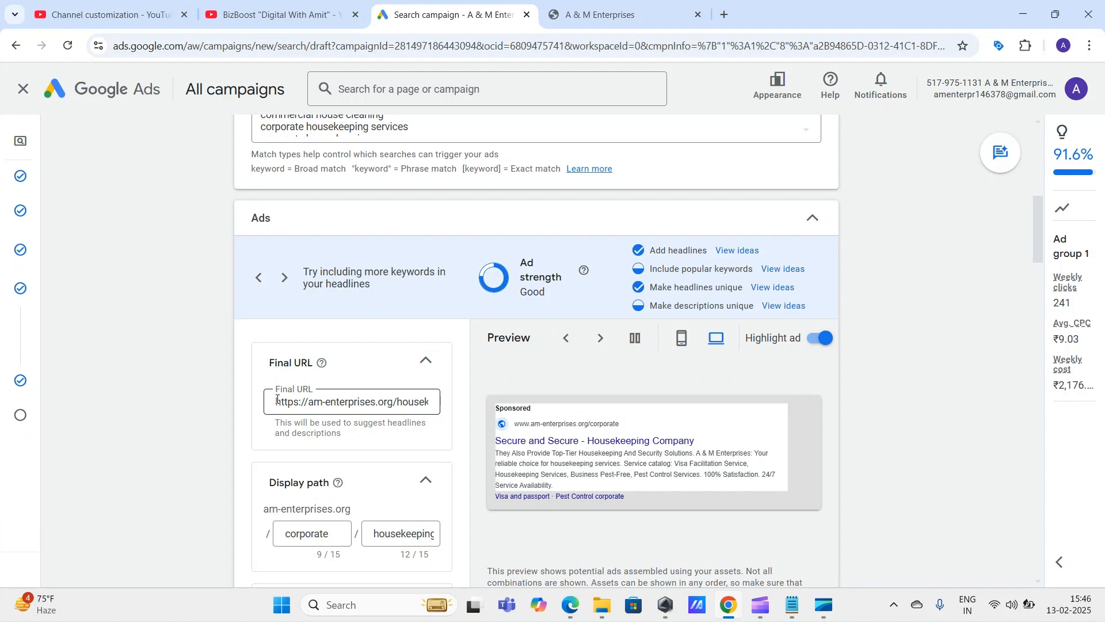
pyautogui.moveTo(277, 400); pyautogui.dragTo(439, 396)
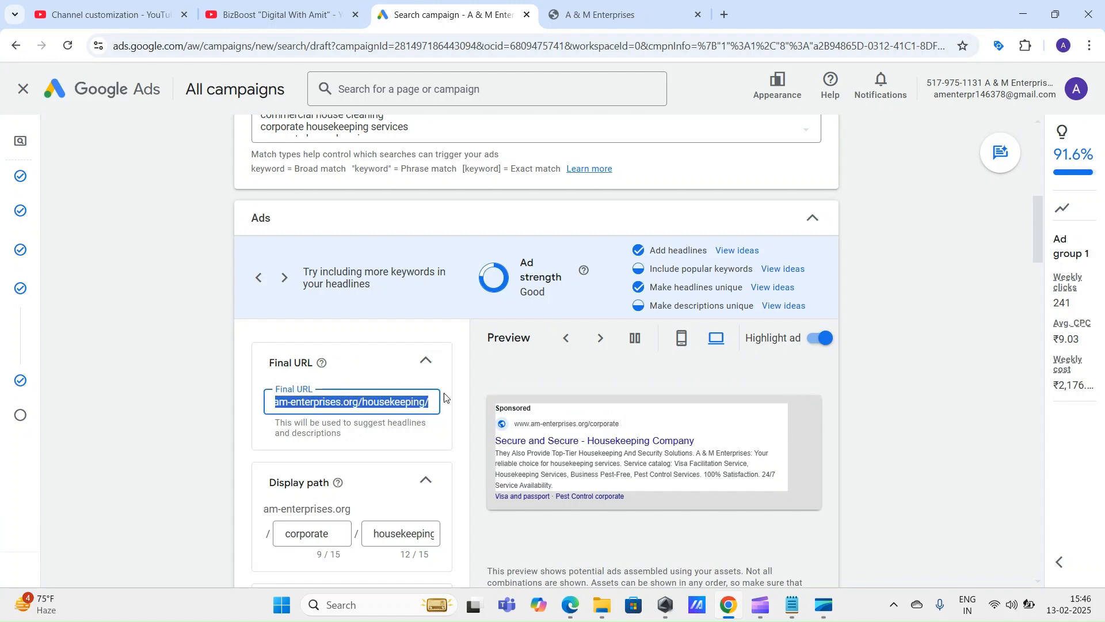
pyautogui.click(583, 373)
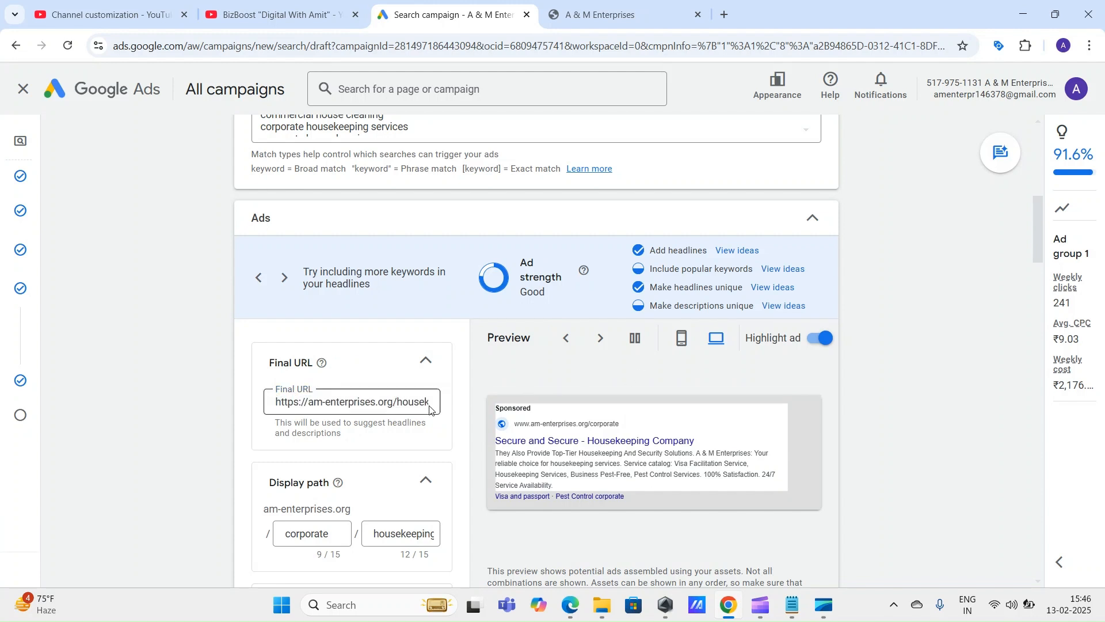
pyautogui.scroll(-3, 601, 321)
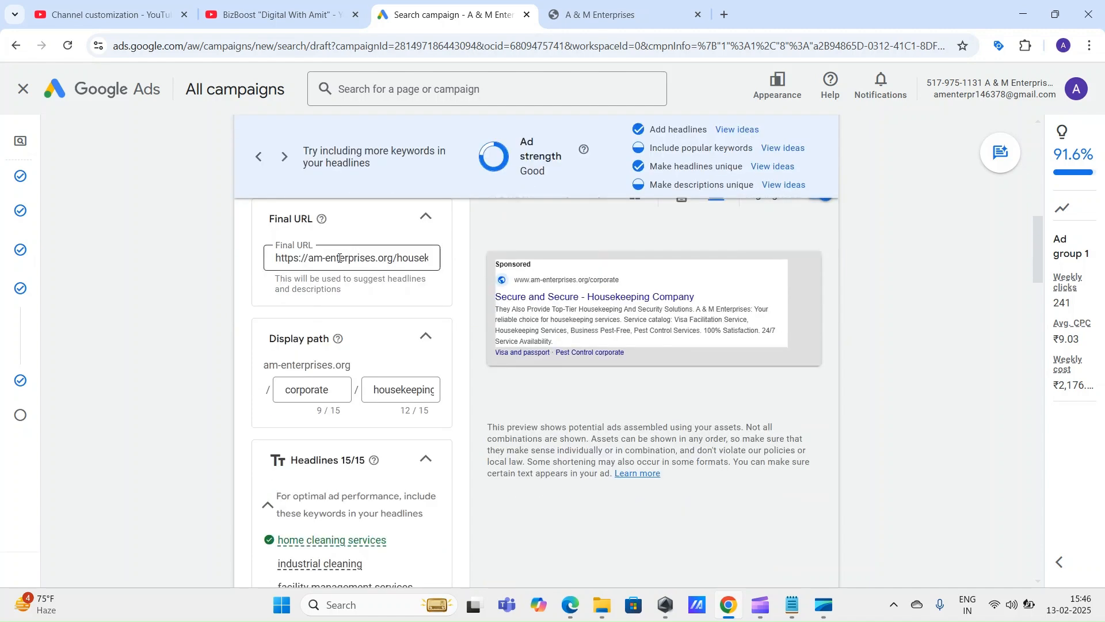
pyautogui.tripleClick(340, 258)
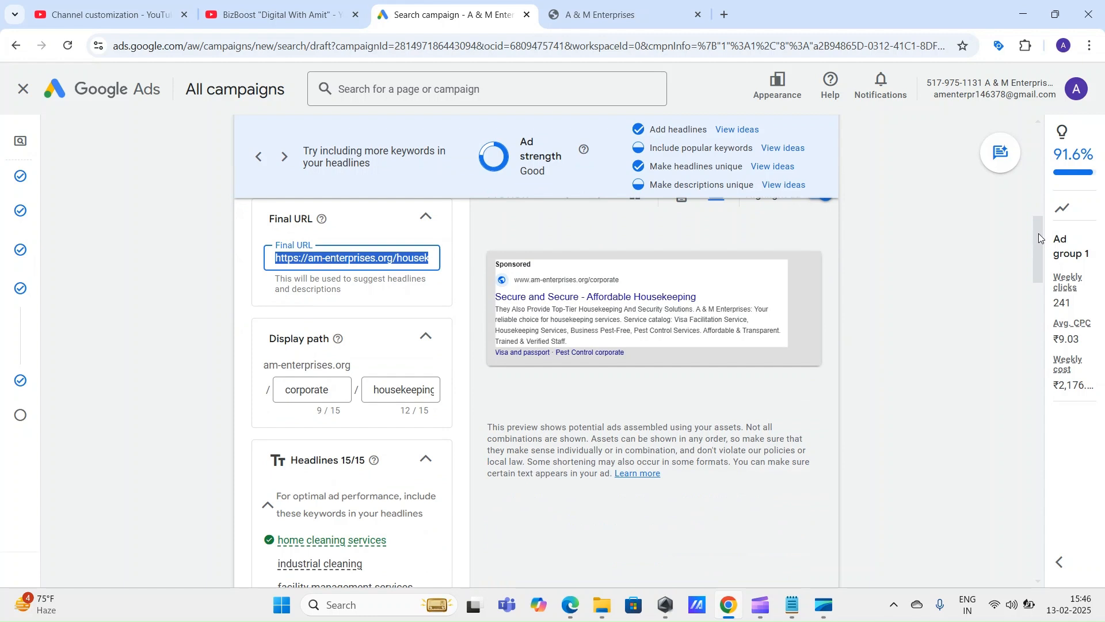
pyautogui.click(903, 344)
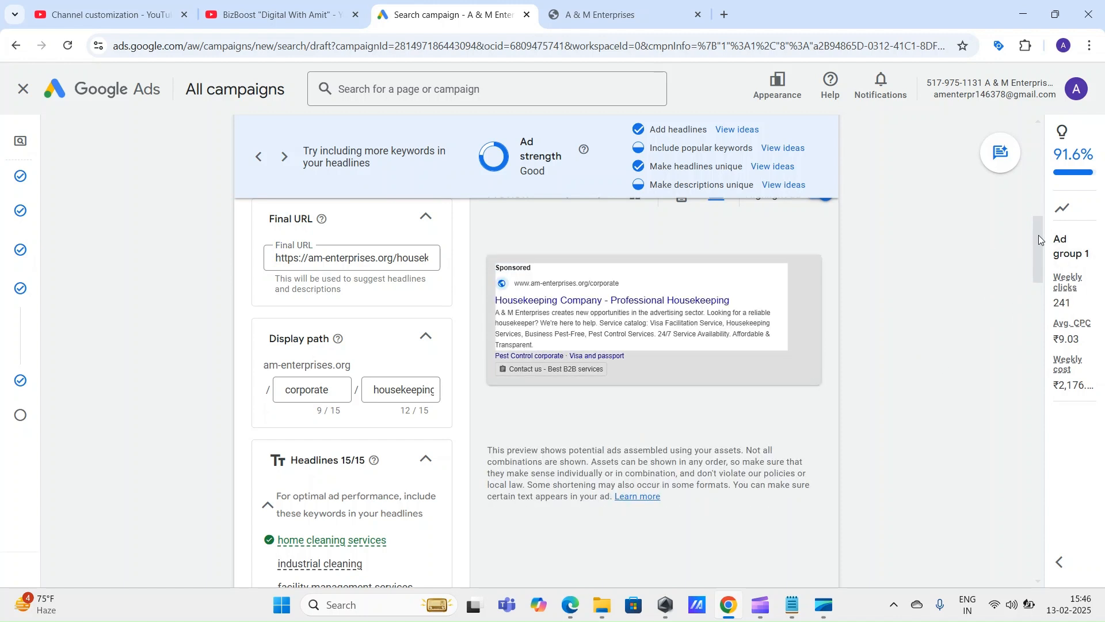
# Fill in the ad's URL options with tracking template {lpurl}, a UTM final URL suffix, and custom parameter values b2b and housekeeping
pyautogui.moveTo(1041, 240); pyautogui.dragTo(1006, 494)
pyautogui.scroll(-3, 1002, 504)
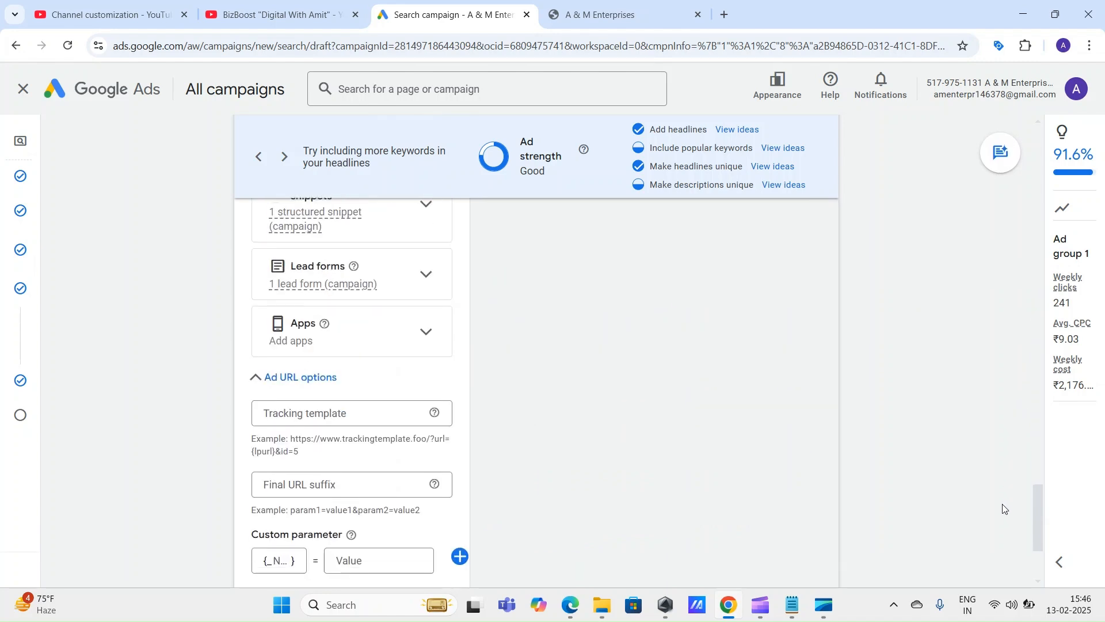
pyautogui.scroll(4, 394, 334)
pyautogui.scroll(1, 394, 334)
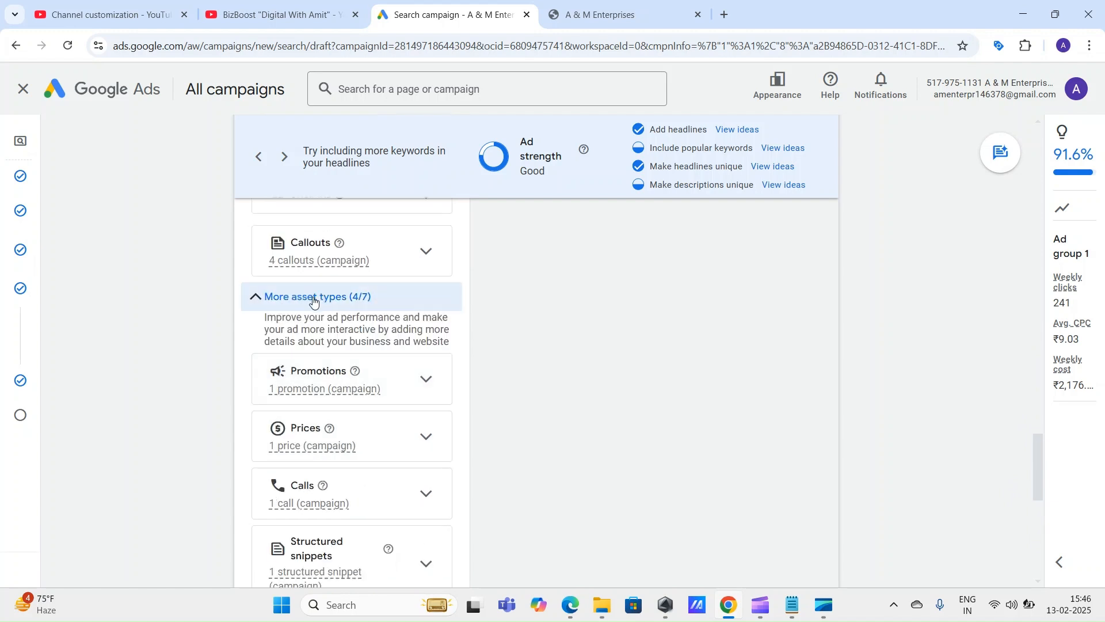
pyautogui.scroll(-4, 359, 302)
pyautogui.scroll(-2, 359, 302)
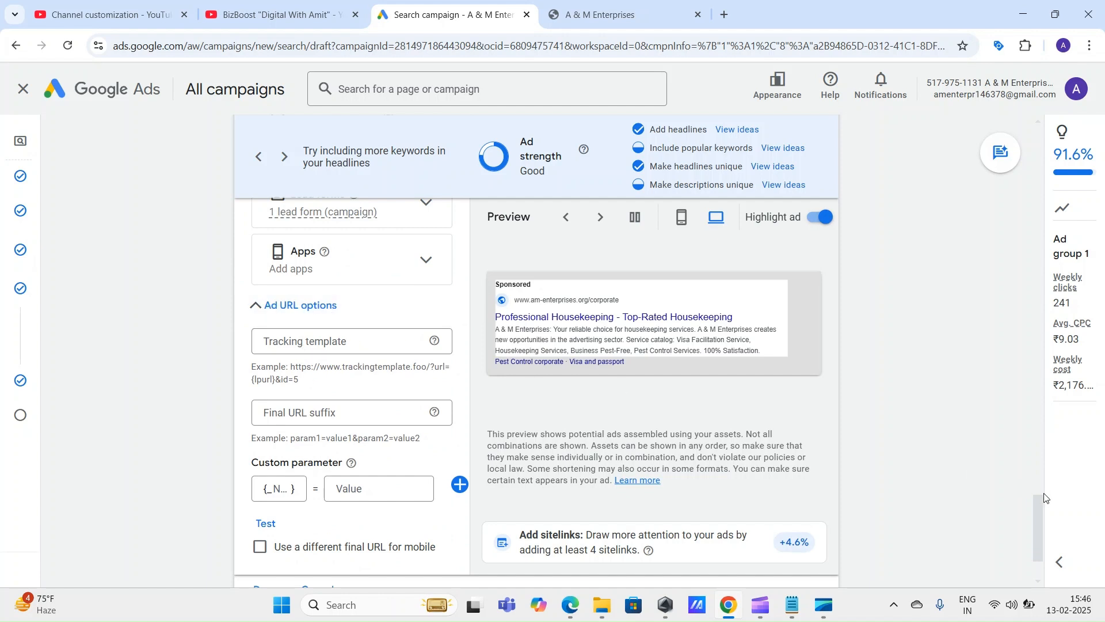
pyautogui.scroll(-1, 353, 345)
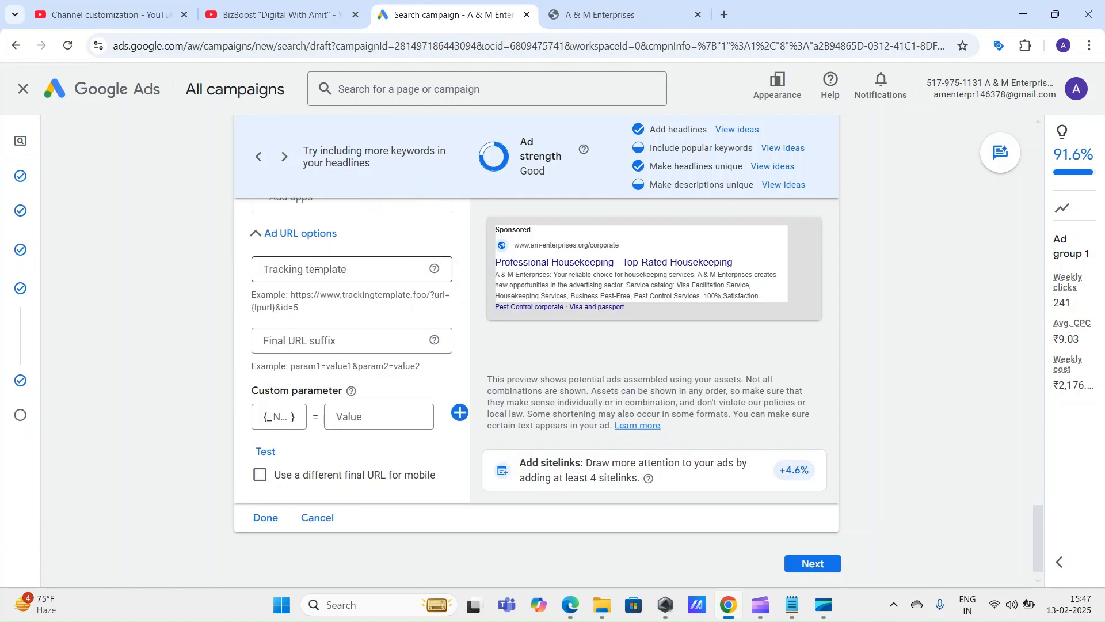
pyautogui.click(322, 269)
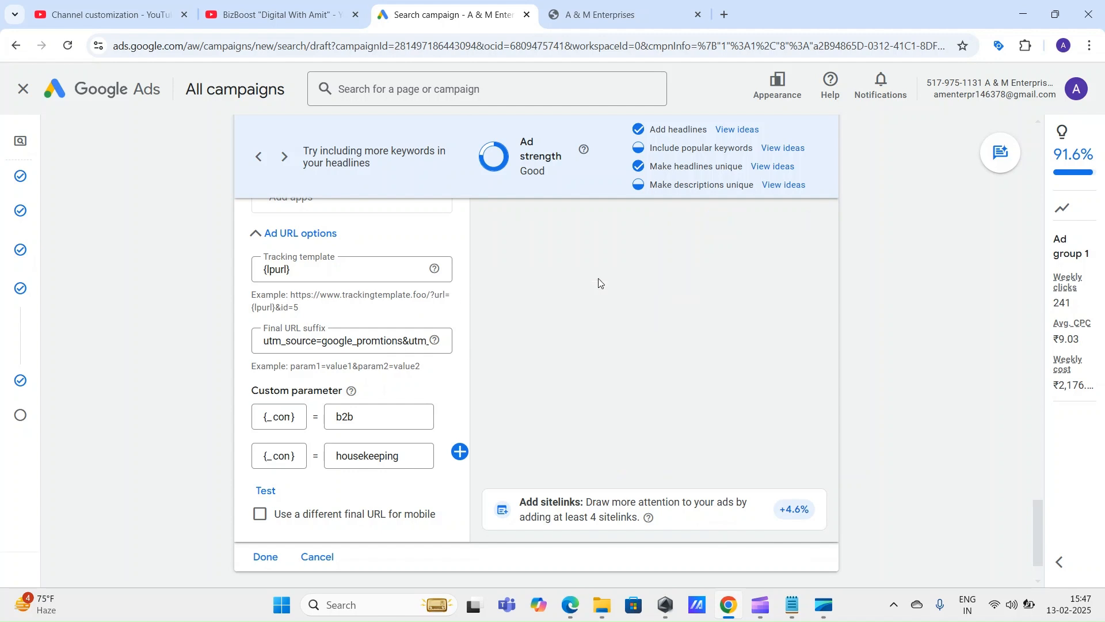
# Change the utm_source value in the ad's final URL suffix to google_search
pyautogui.moveTo(317, 268); pyautogui.dragTo(259, 282)
pyautogui.moveTo(265, 343); pyautogui.dragTo(628, 351)
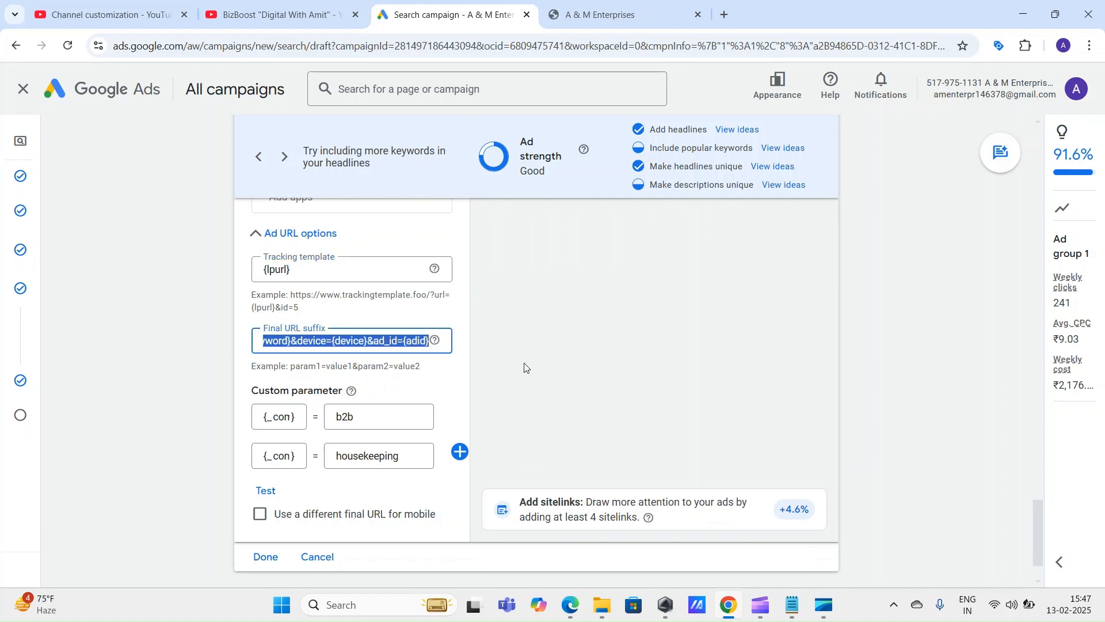
pyautogui.click(576, 341)
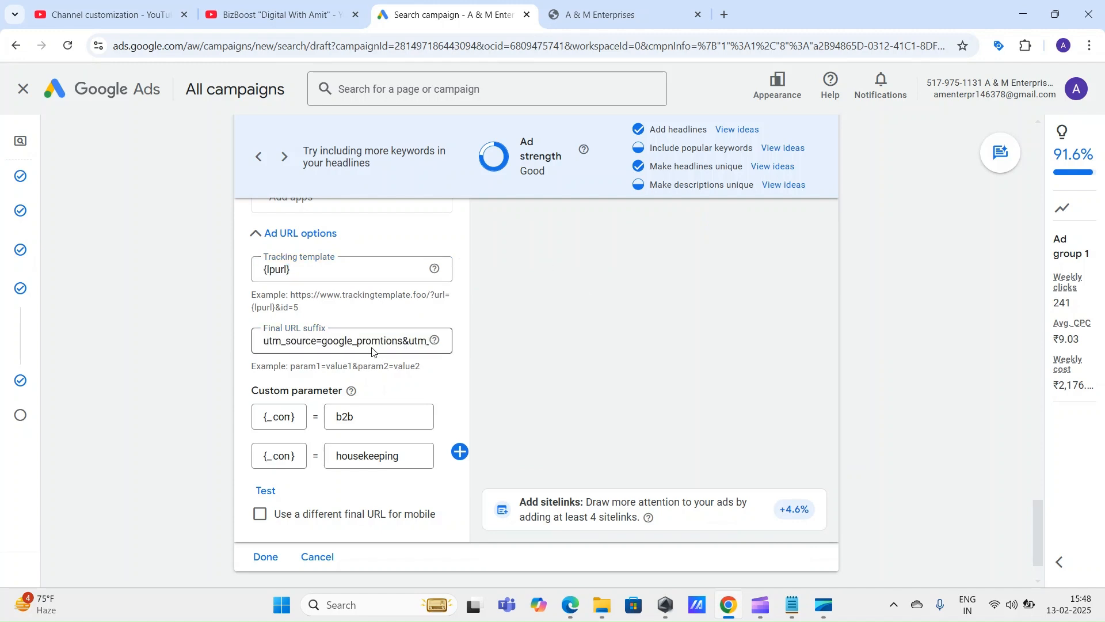
pyautogui.moveTo(403, 342); pyautogui.dragTo(357, 342)
pyautogui.write('search')
pyautogui.click(549, 319)
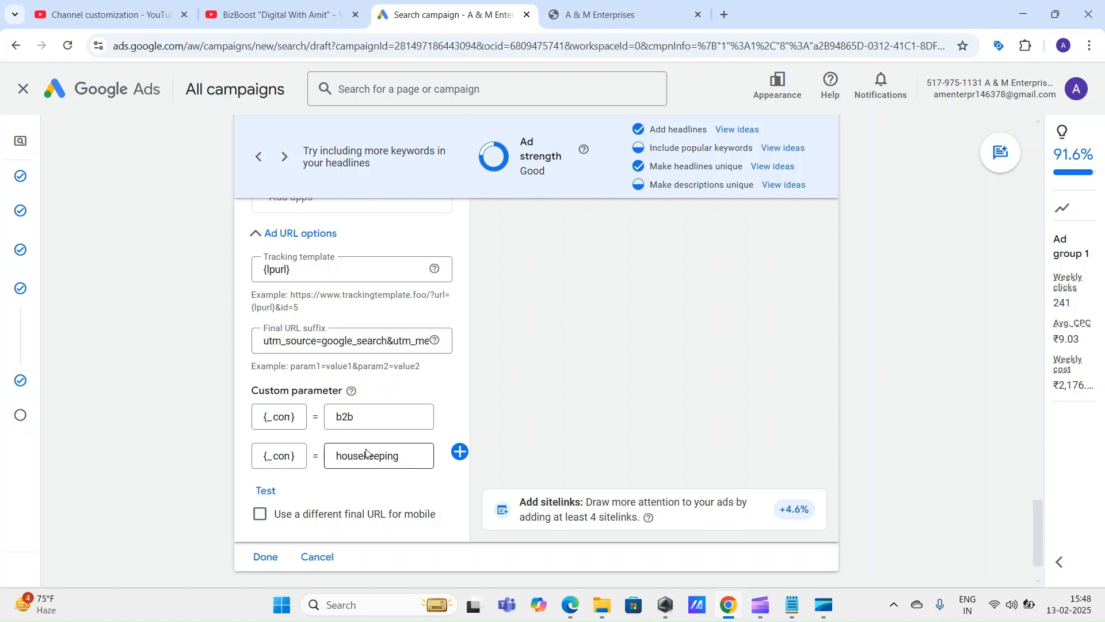
# Test the ad's tracking setup and check the generated click URL and its landing page status
pyautogui.scroll(-2, 351, 426)
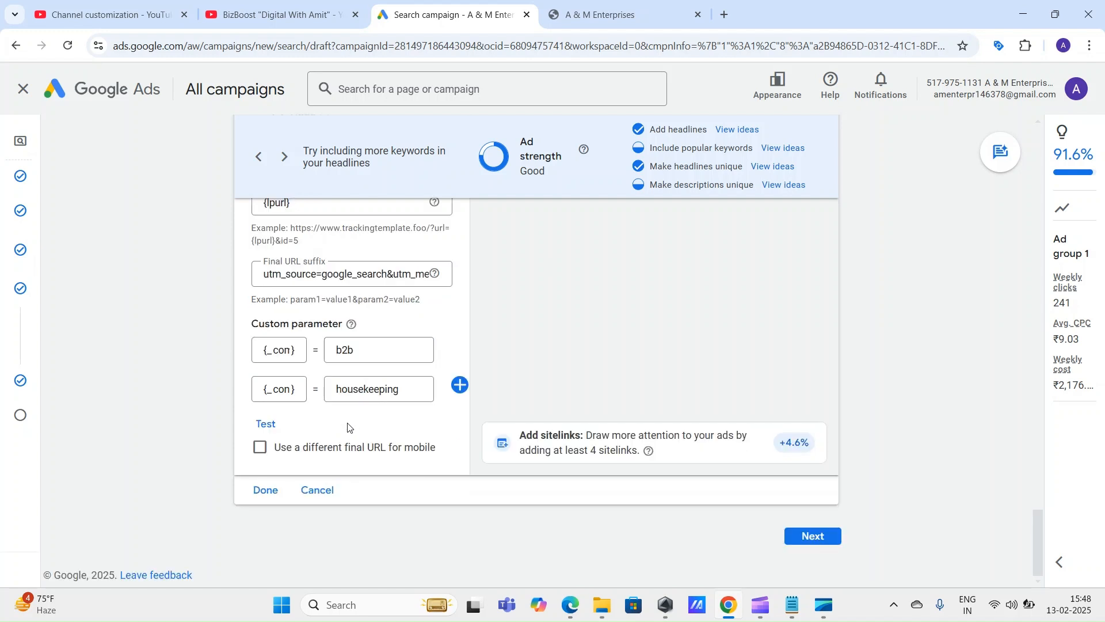
pyautogui.click(266, 425)
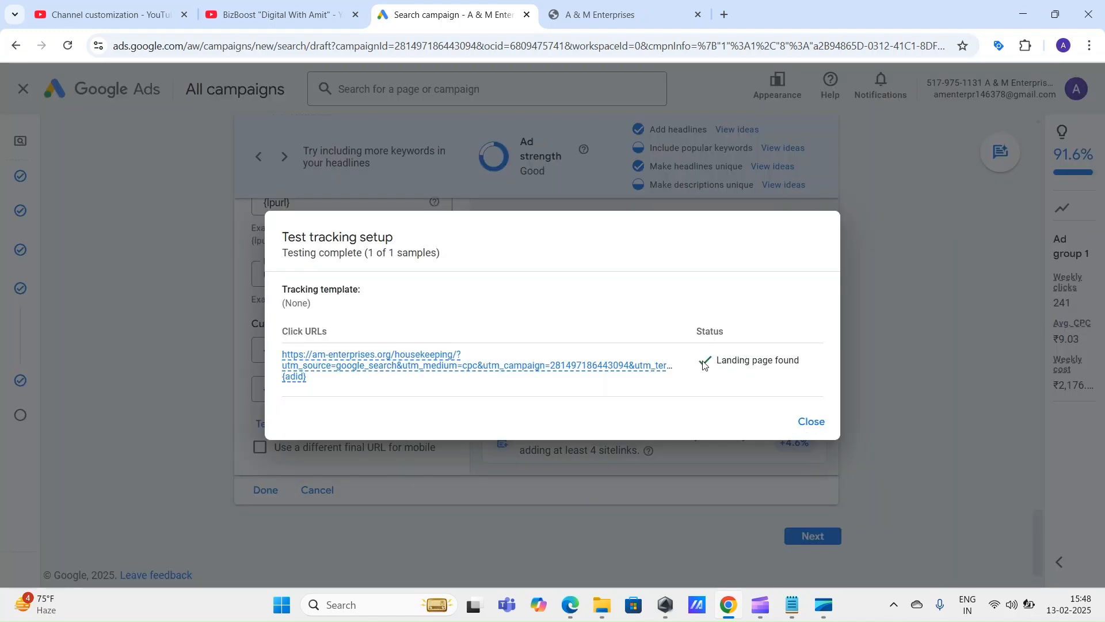
pyautogui.moveTo(338, 379)
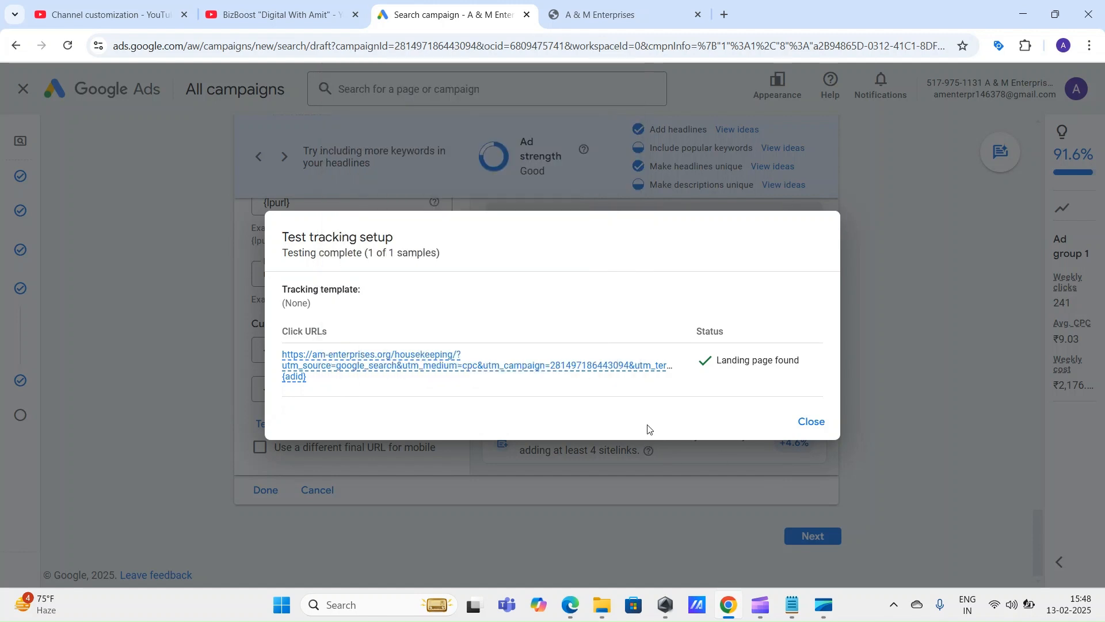
pyautogui.moveTo(472, 368)
pyautogui.moveTo(719, 358); pyautogui.dragTo(810, 361)
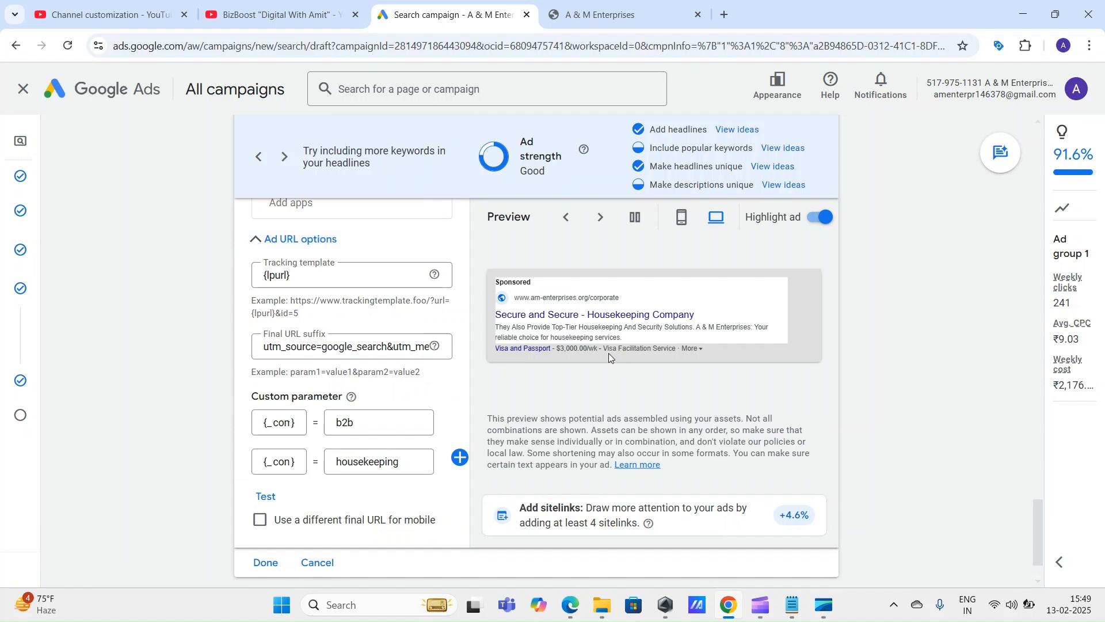
# Recheck the ad's final URL suffix and finish editing the ad
pyautogui.scroll(-1, 610, 353)
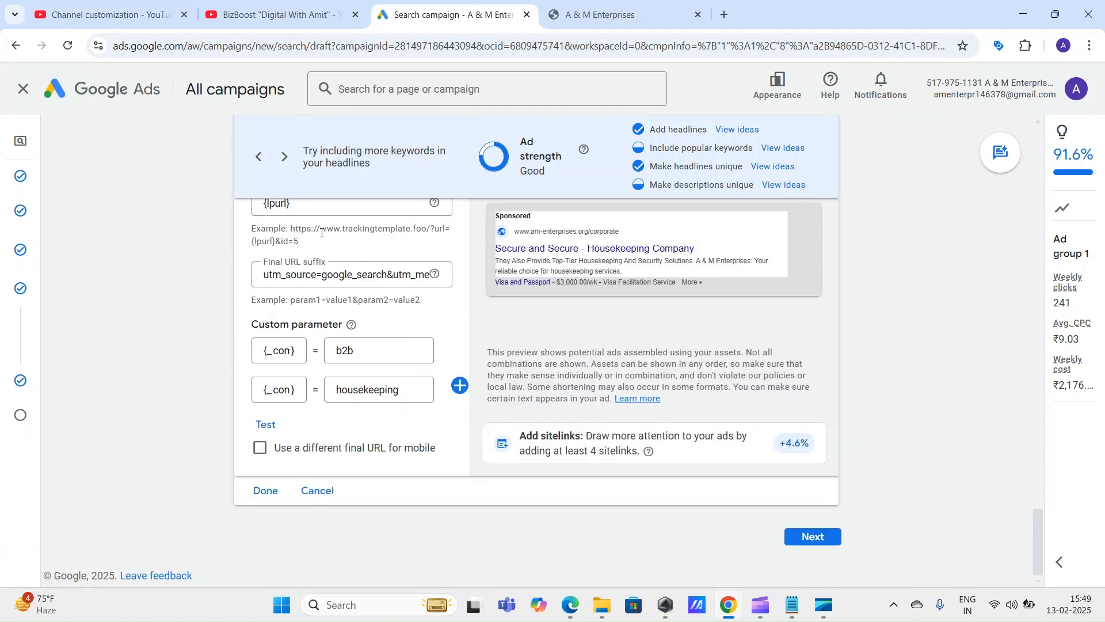
pyautogui.moveTo(264, 274); pyautogui.dragTo(481, 289)
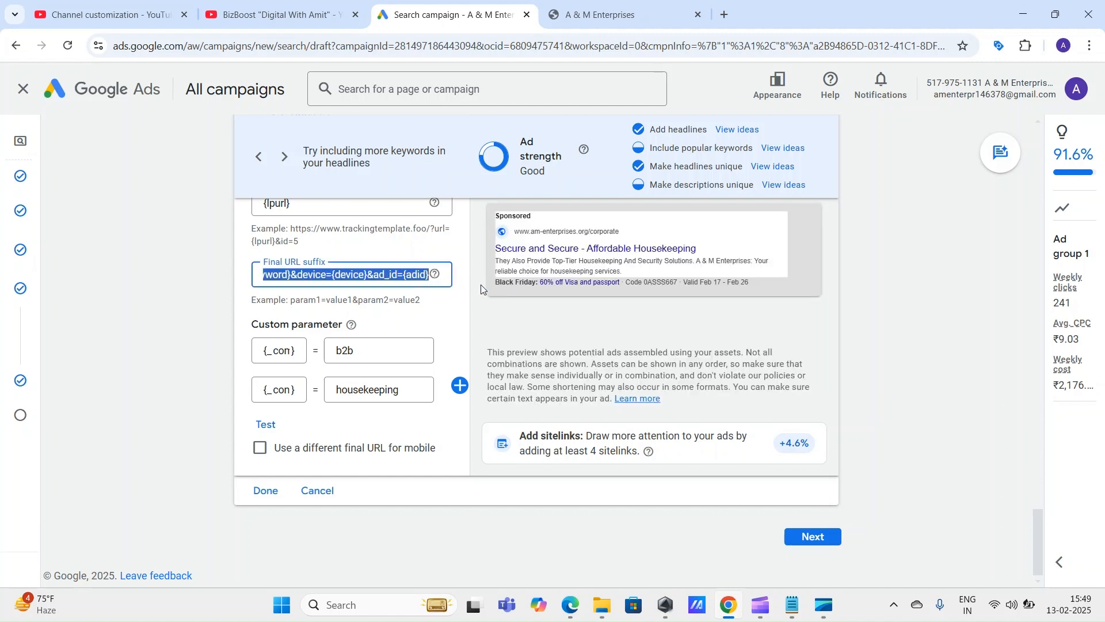
pyautogui.click(928, 269)
pyautogui.click(266, 490)
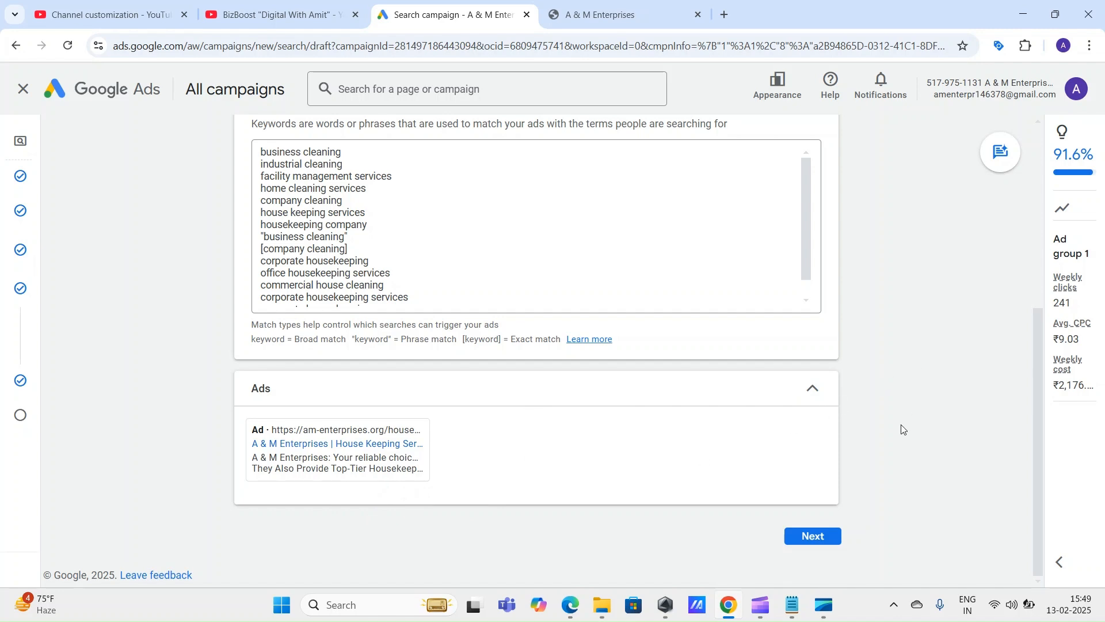
# Review the ad group's keywords, continue to the budget stage and choose the recommended ₹310.95 average daily budget
pyautogui.scroll(5, 901, 428)
pyautogui.scroll(-5, 628, 360)
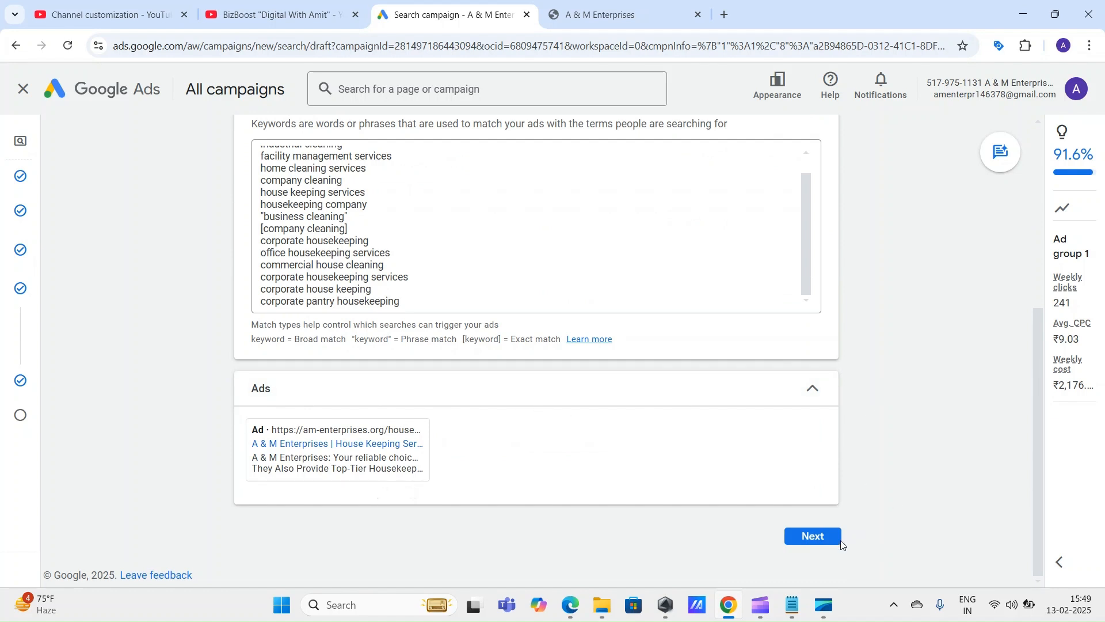
pyautogui.click(823, 539)
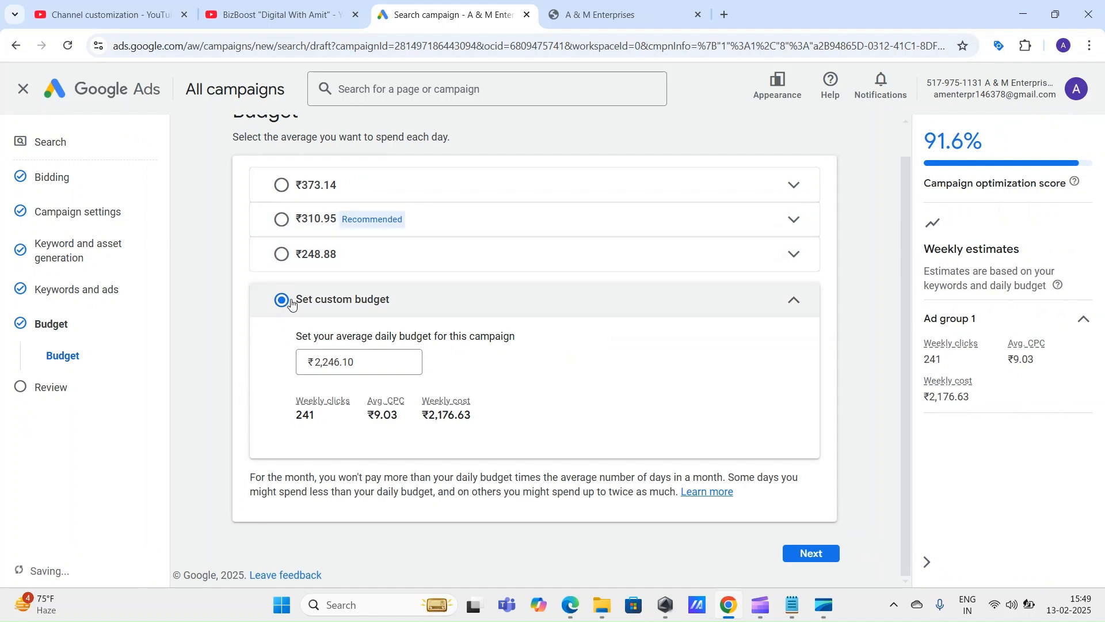
pyautogui.click(282, 220)
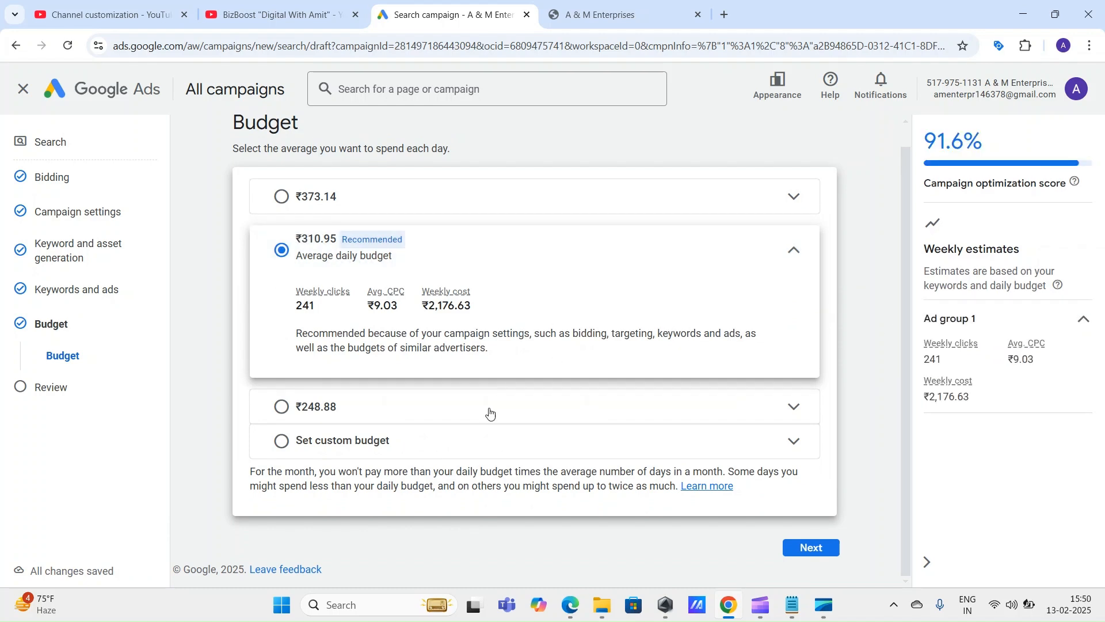
# Choose a custom budget for the campaign and set its average daily amount to ₹500
pyautogui.click(282, 442)
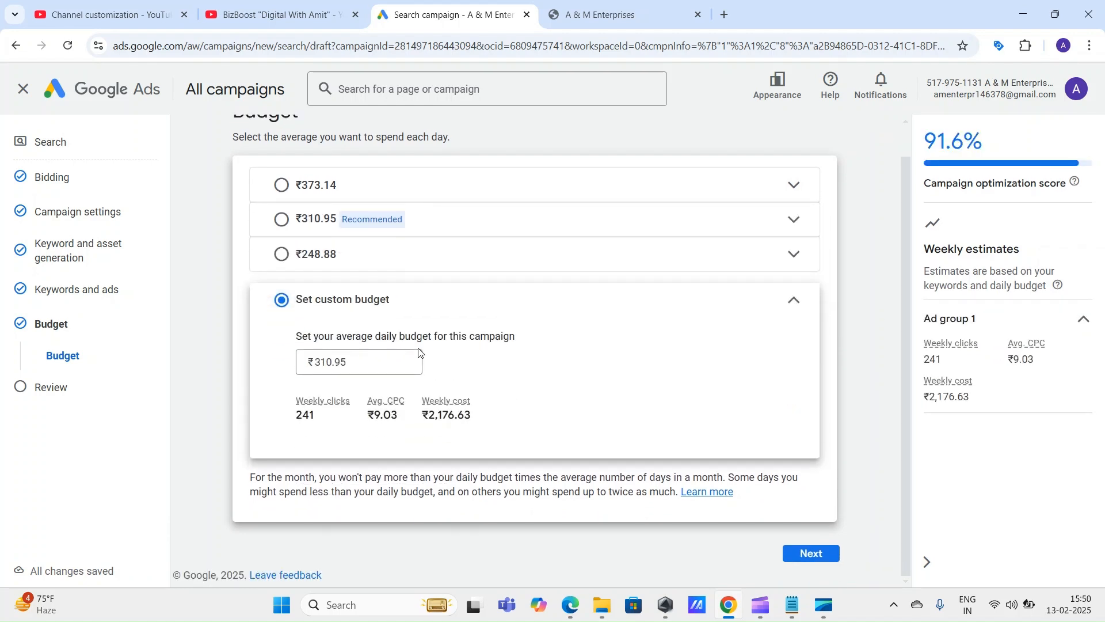
pyautogui.doubleClick(342, 361)
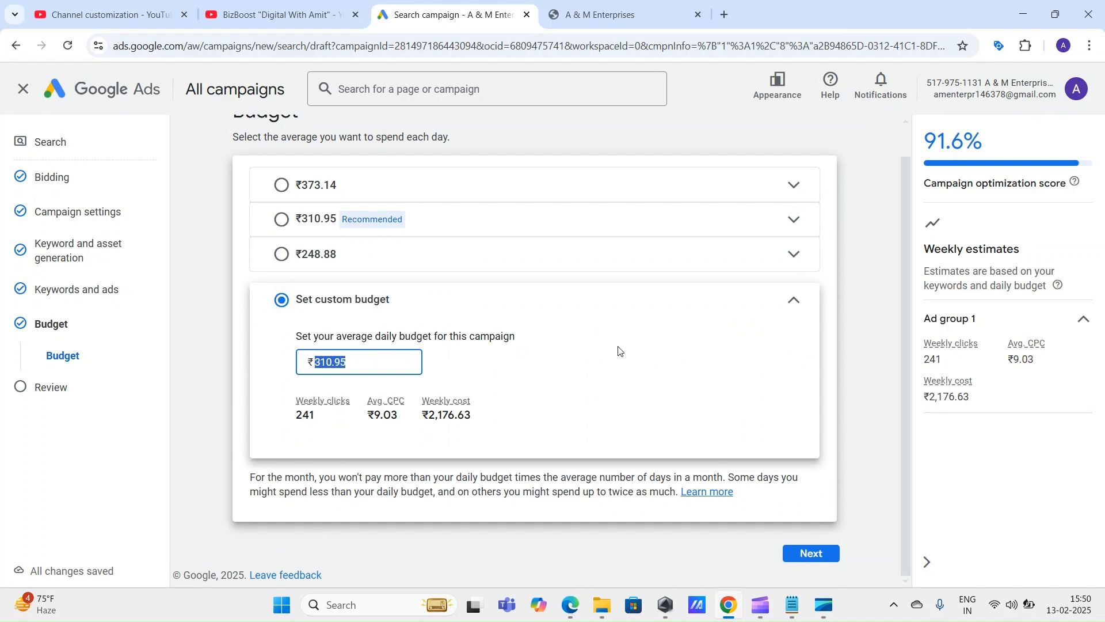
pyautogui.write('500')
pyautogui.click(842, 355)
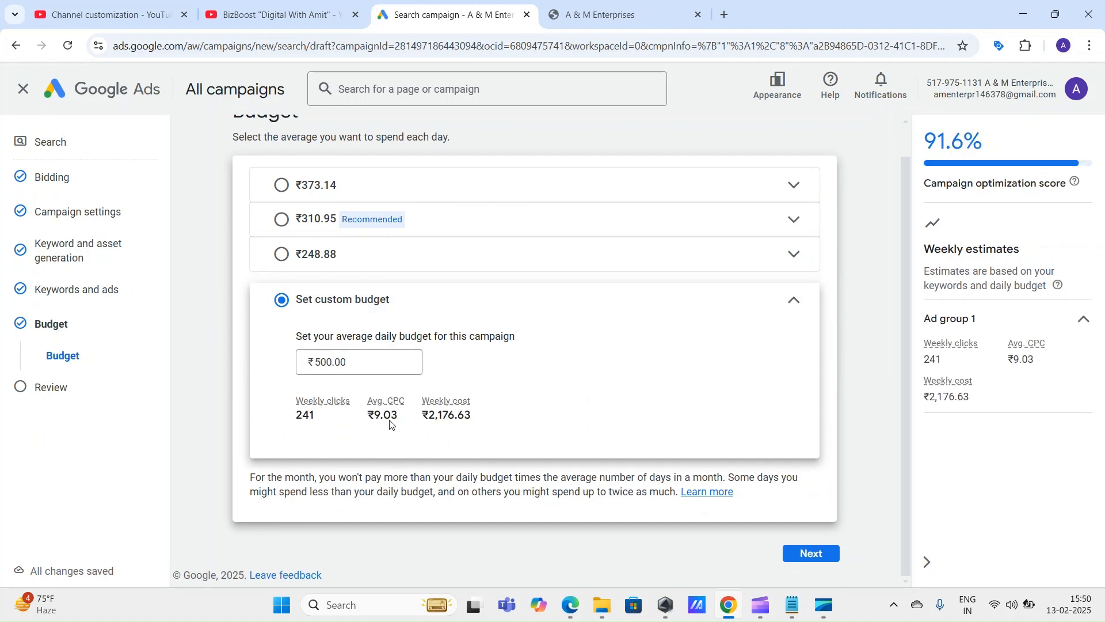
pyautogui.moveTo(390, 361); pyautogui.dragTo(316, 360)
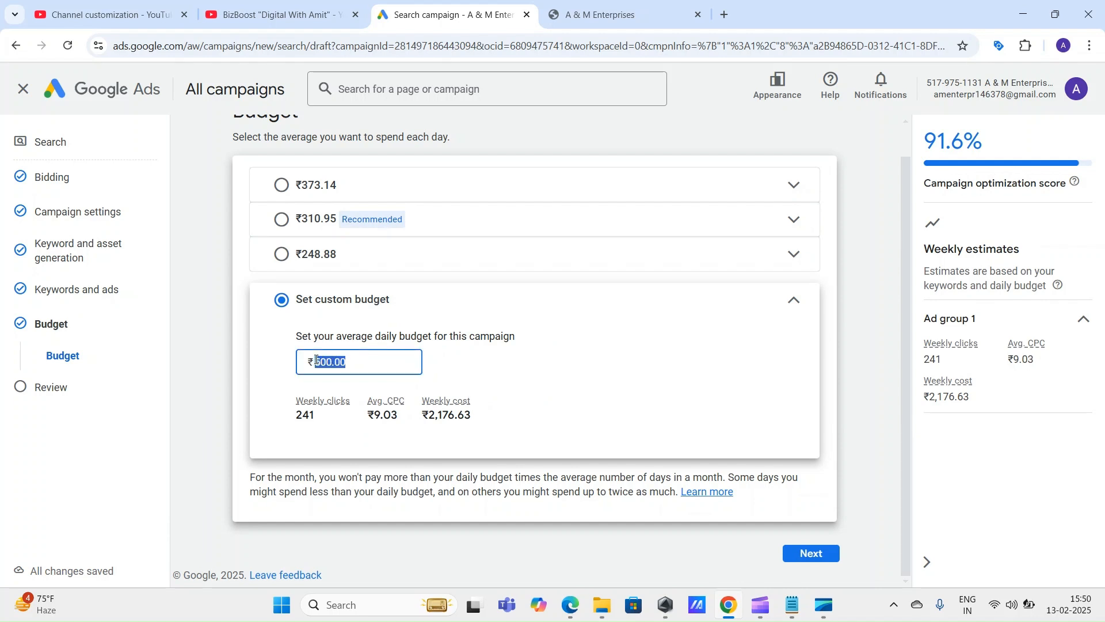
pyautogui.click(264, 394)
pyautogui.doubleClick(328, 367)
pyautogui.doubleClick(396, 362)
pyautogui.moveTo(302, 335); pyautogui.dragTo(496, 335)
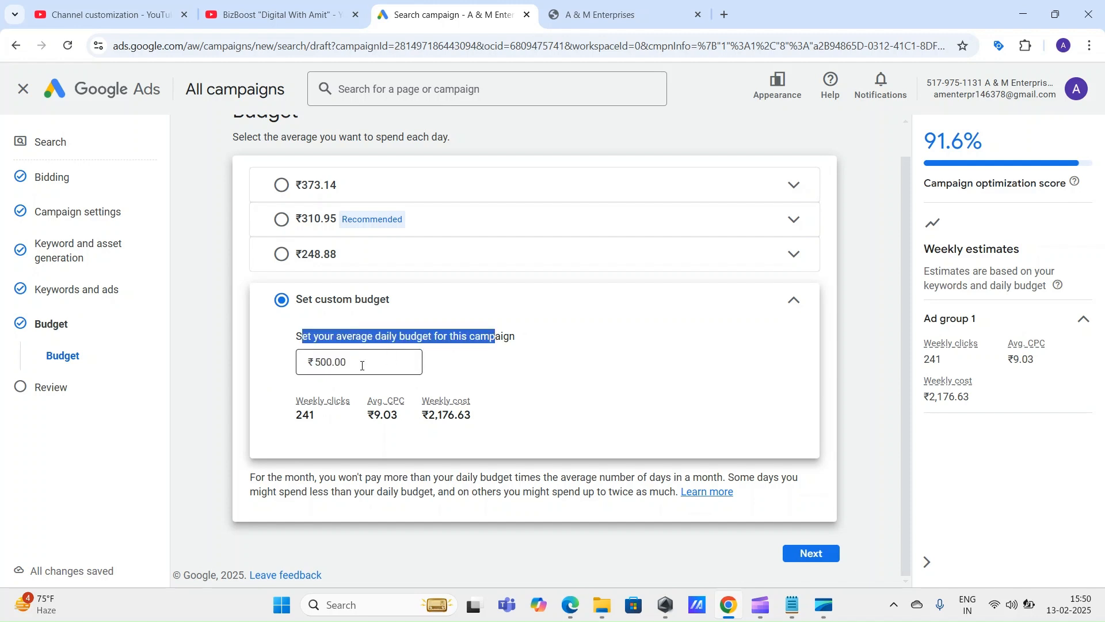
pyautogui.doubleClick(361, 366)
pyautogui.click(852, 426)
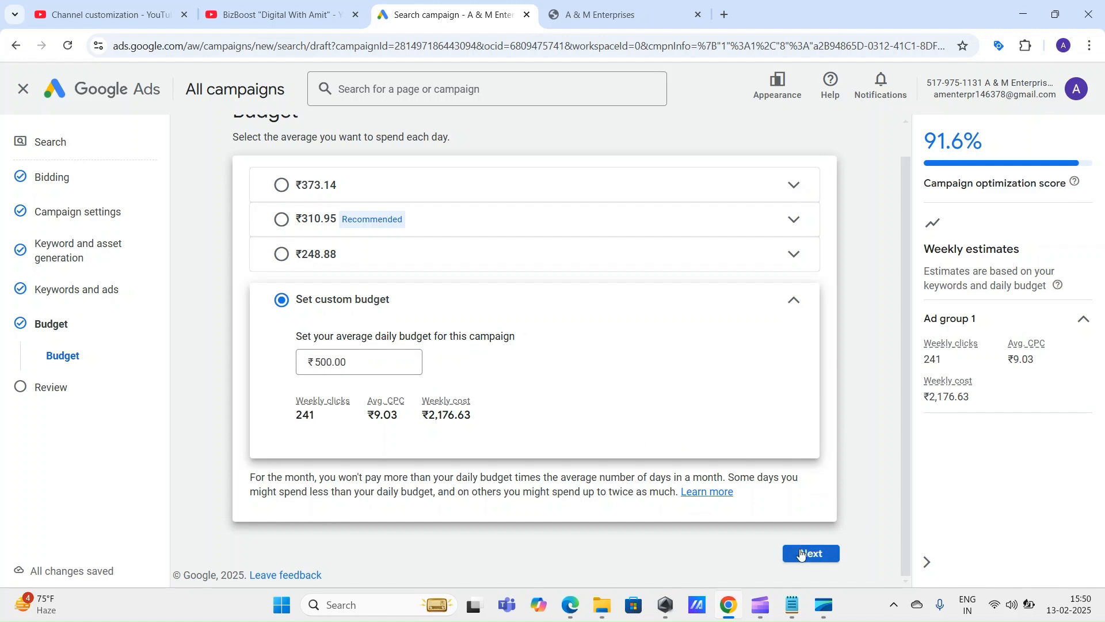
# Continue to the review stage and check the campaign summary from the overview and bidding through settings, keywords, ads and budget
pyautogui.click(821, 557)
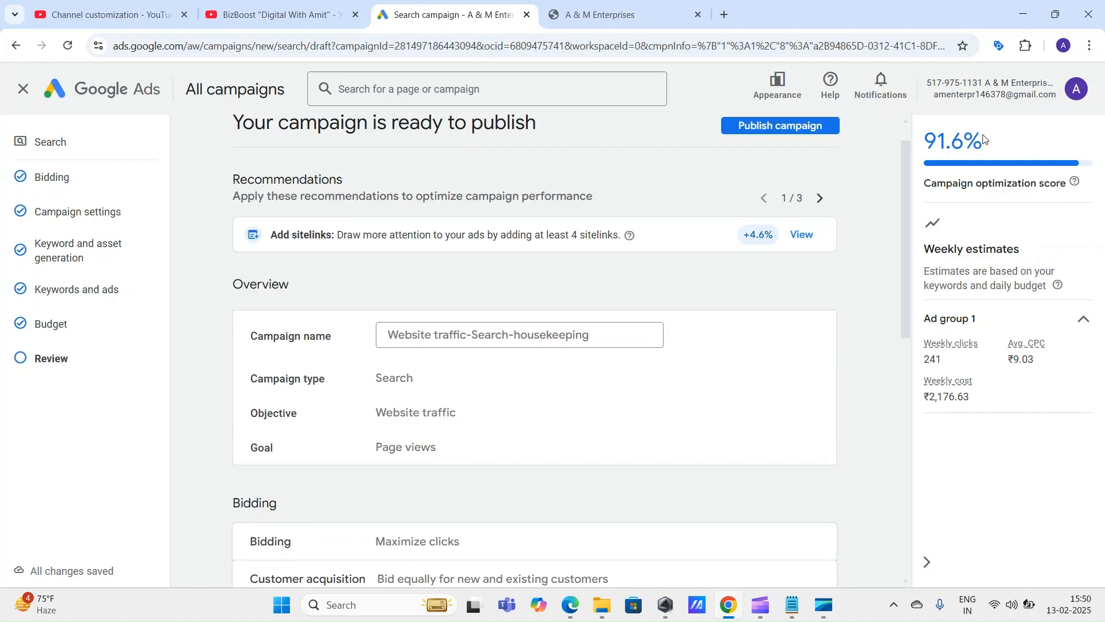
pyautogui.scroll(1, 909, 156)
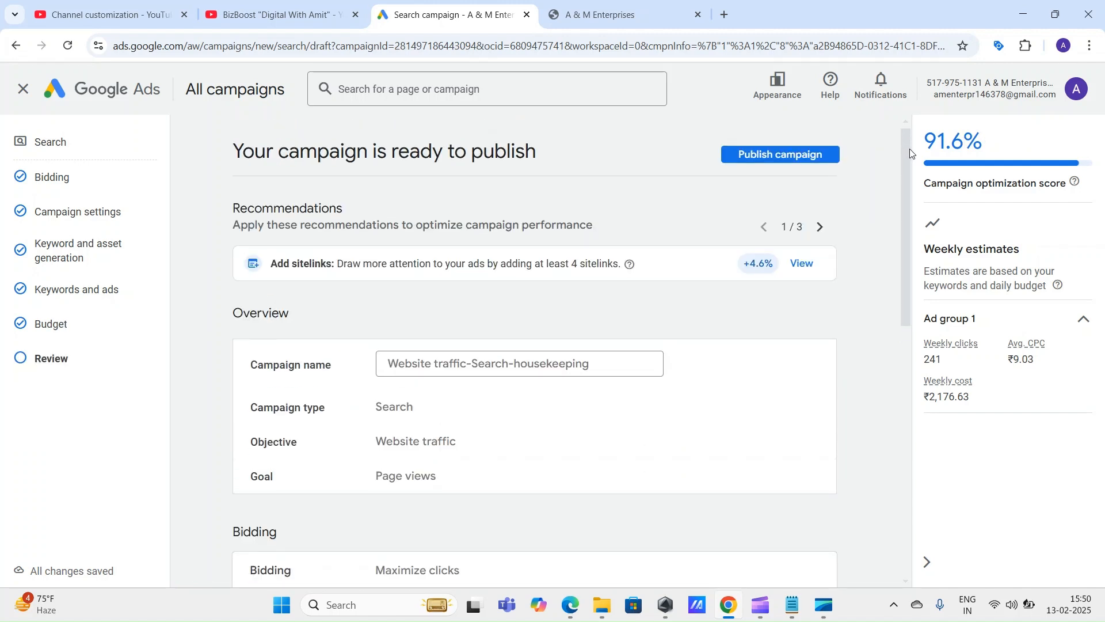
pyautogui.moveTo(911, 154); pyautogui.dragTo(895, 463)
pyautogui.scroll(10, 902, 403)
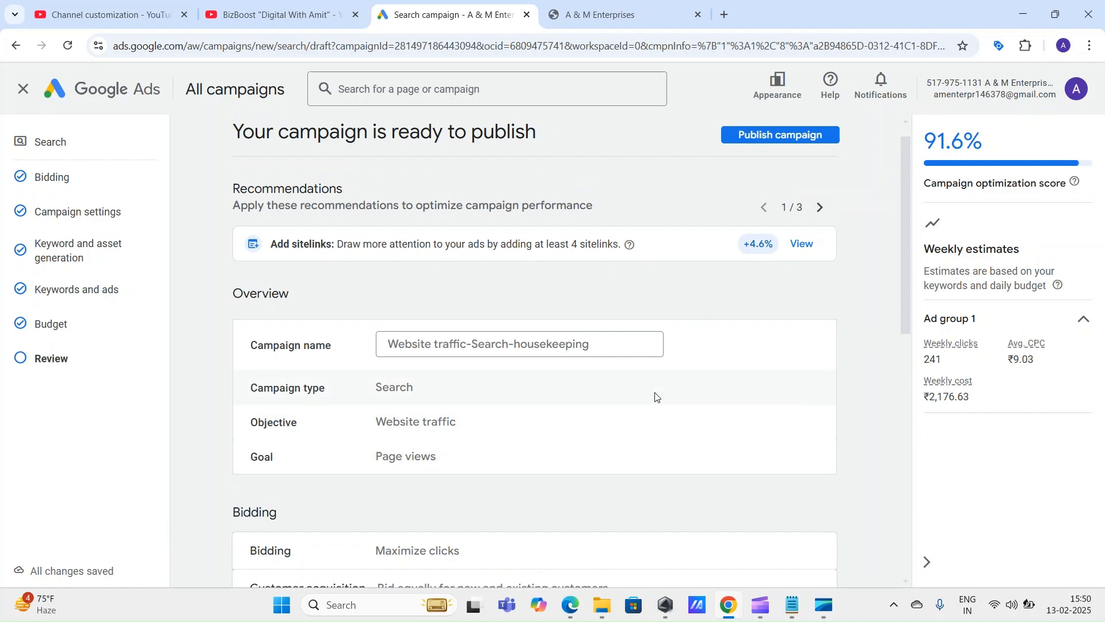
pyautogui.scroll(-2, 494, 301)
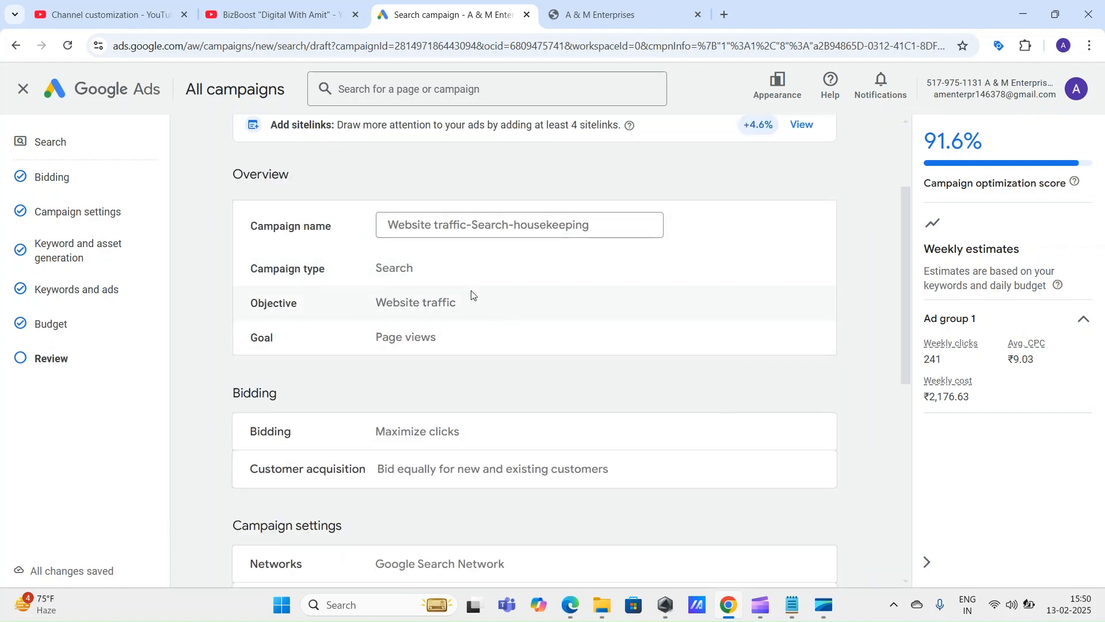
pyautogui.scroll(-6, 472, 295)
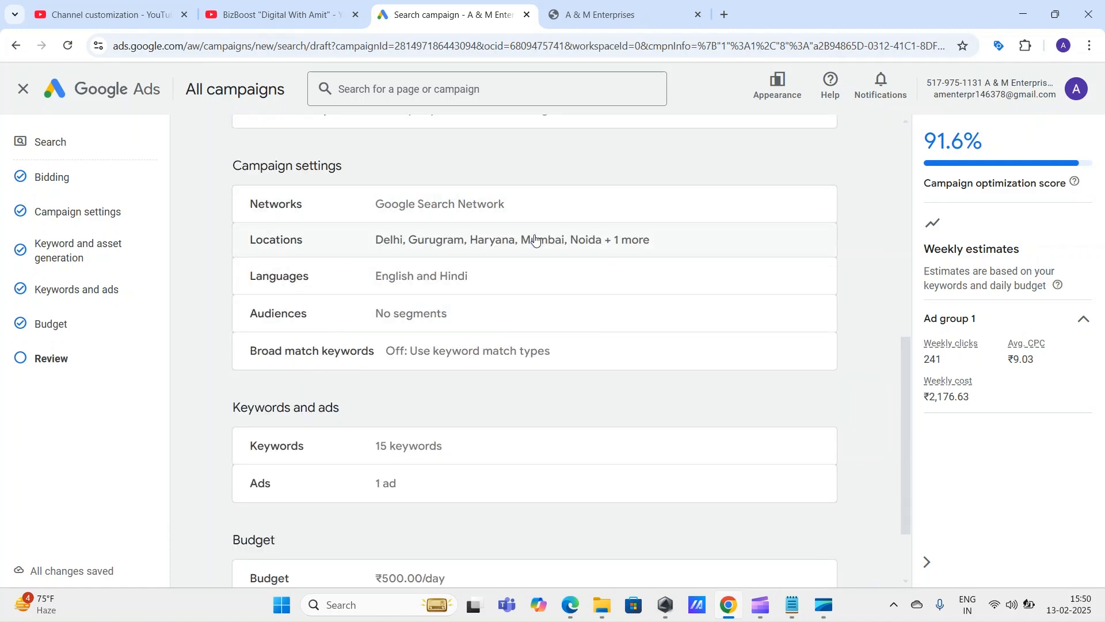
pyautogui.moveTo(906, 378); pyautogui.dragTo(894, 158)
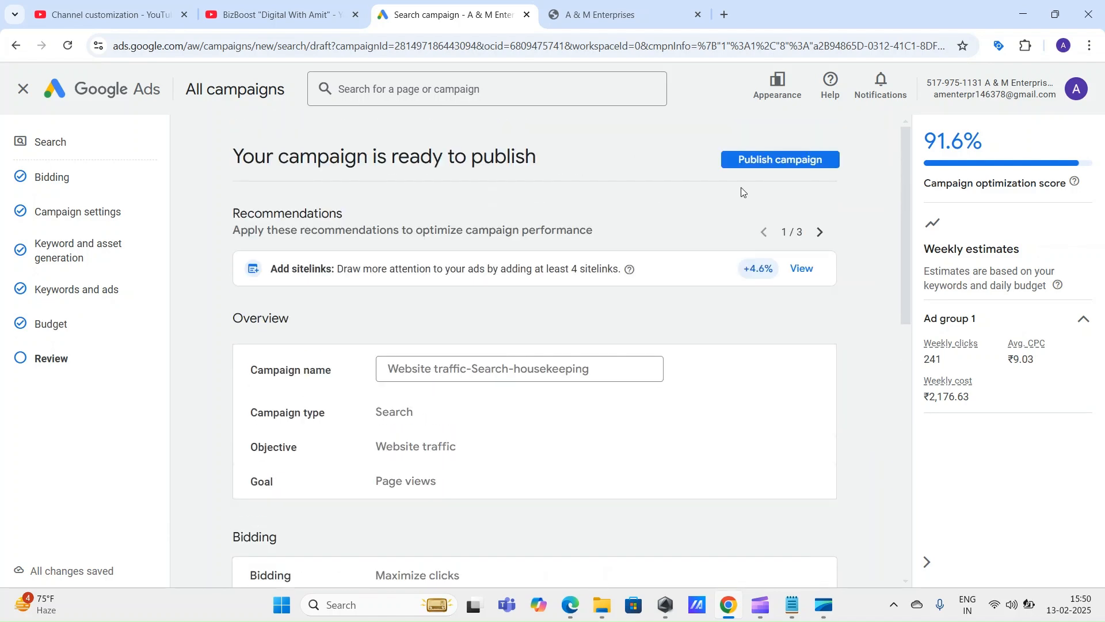